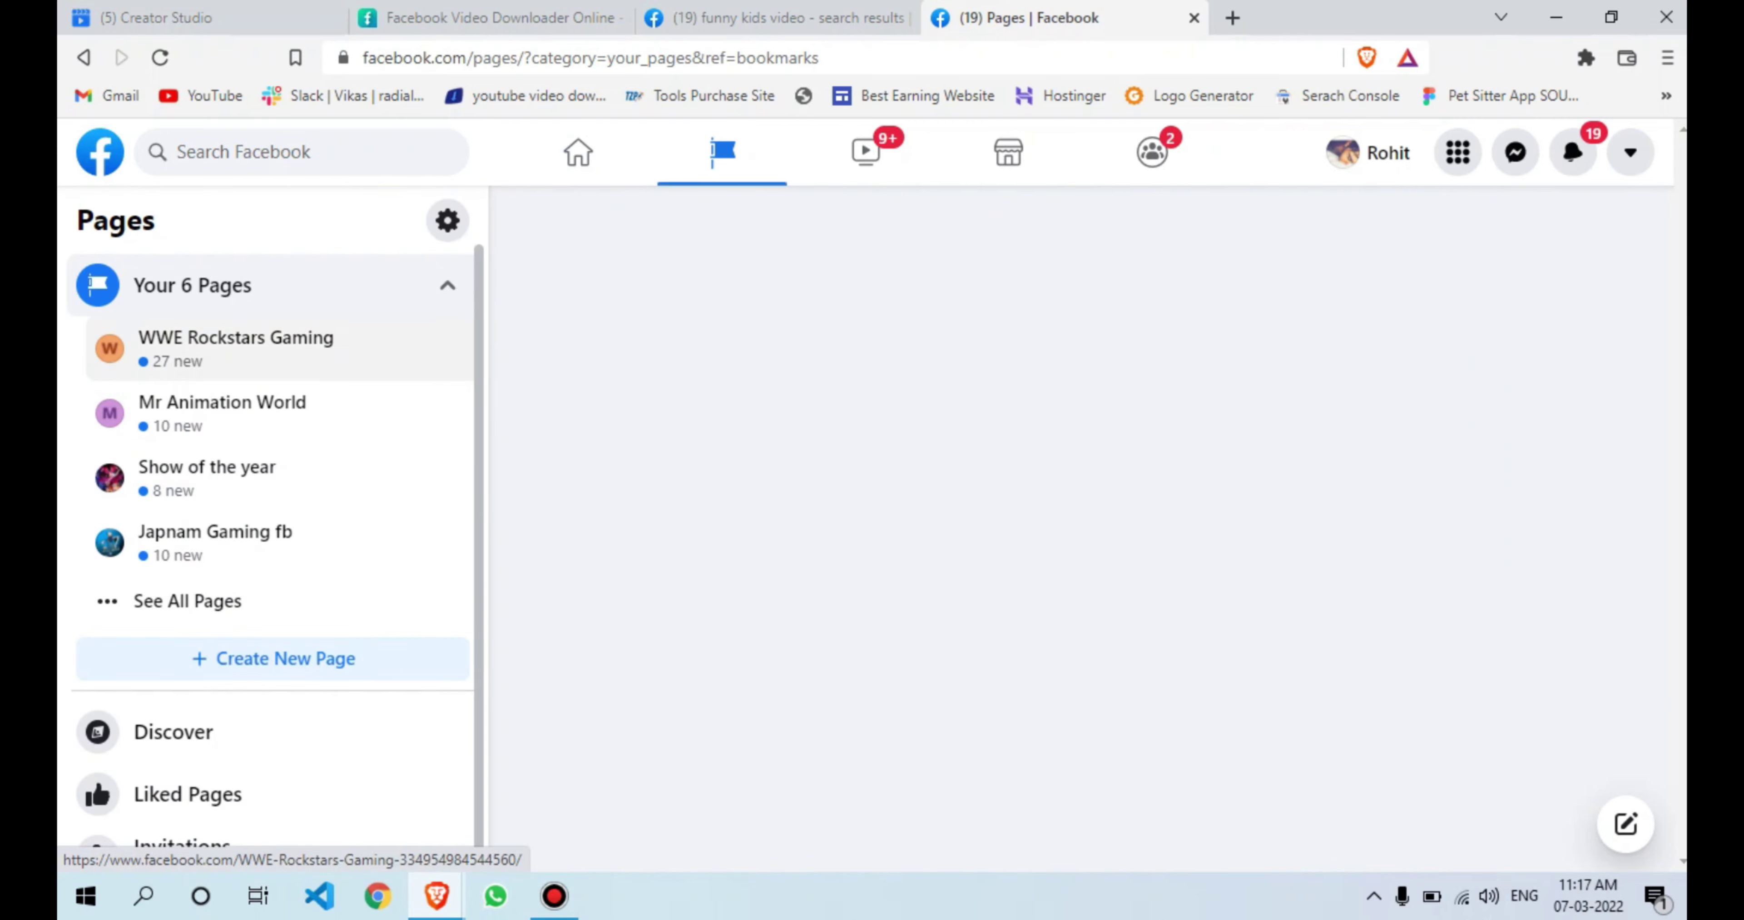
Step: Open the form for creating a new Page and review its name, category and description fields
click(272, 659)
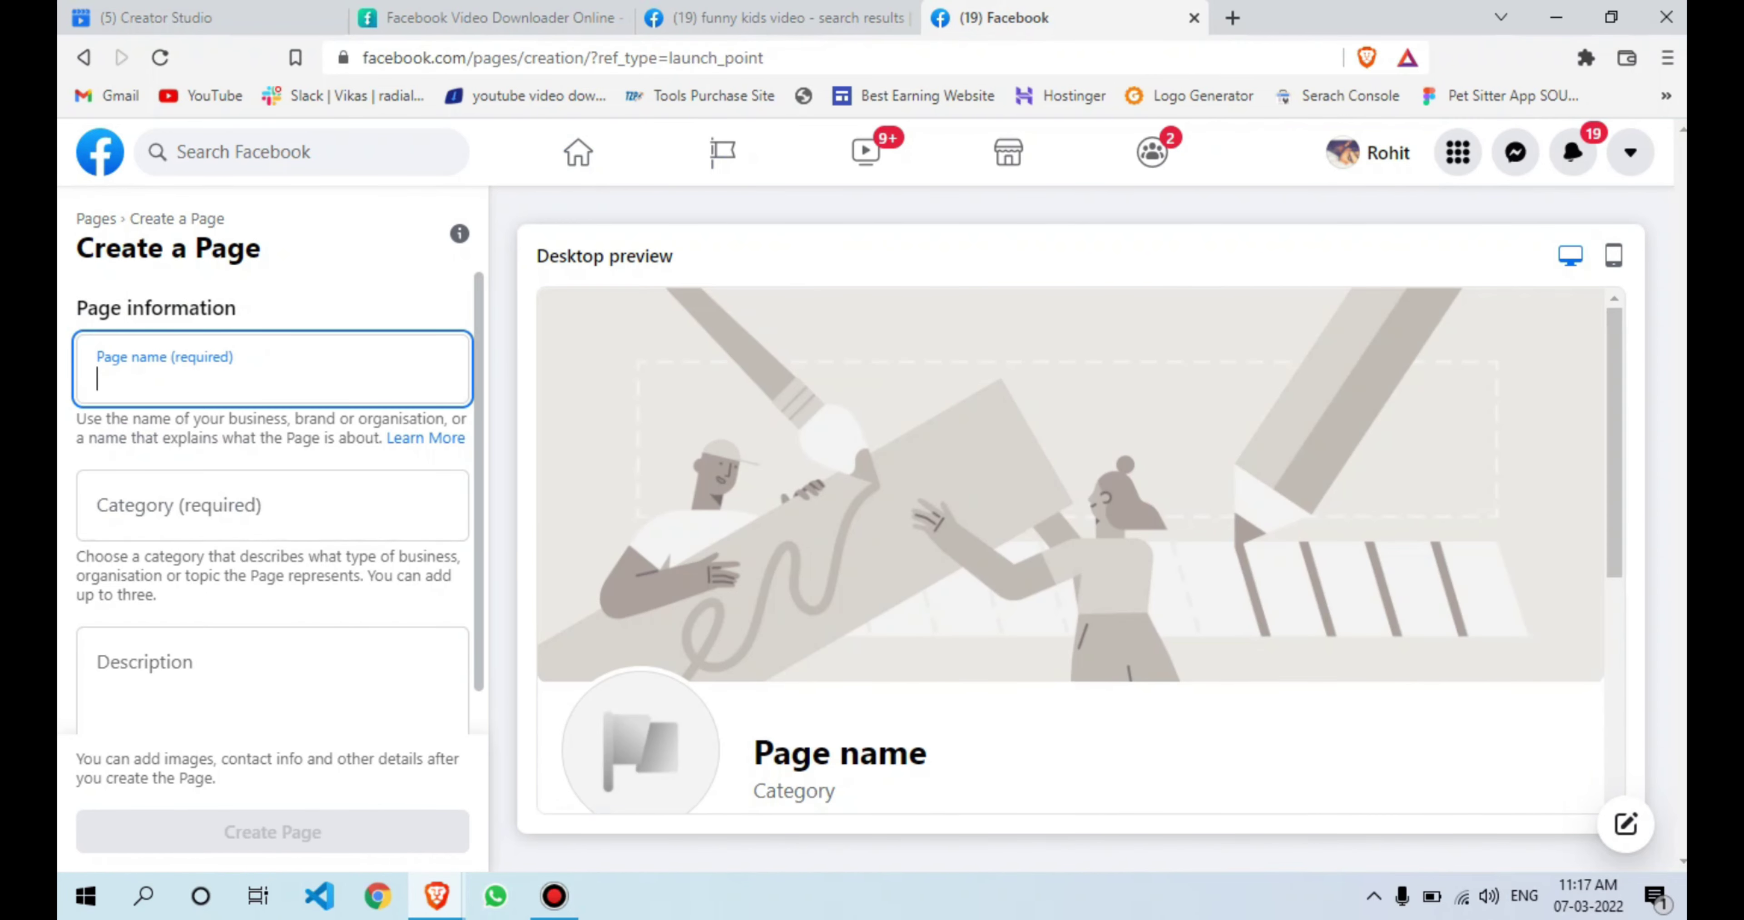
scroll(272, 503, down, 1)
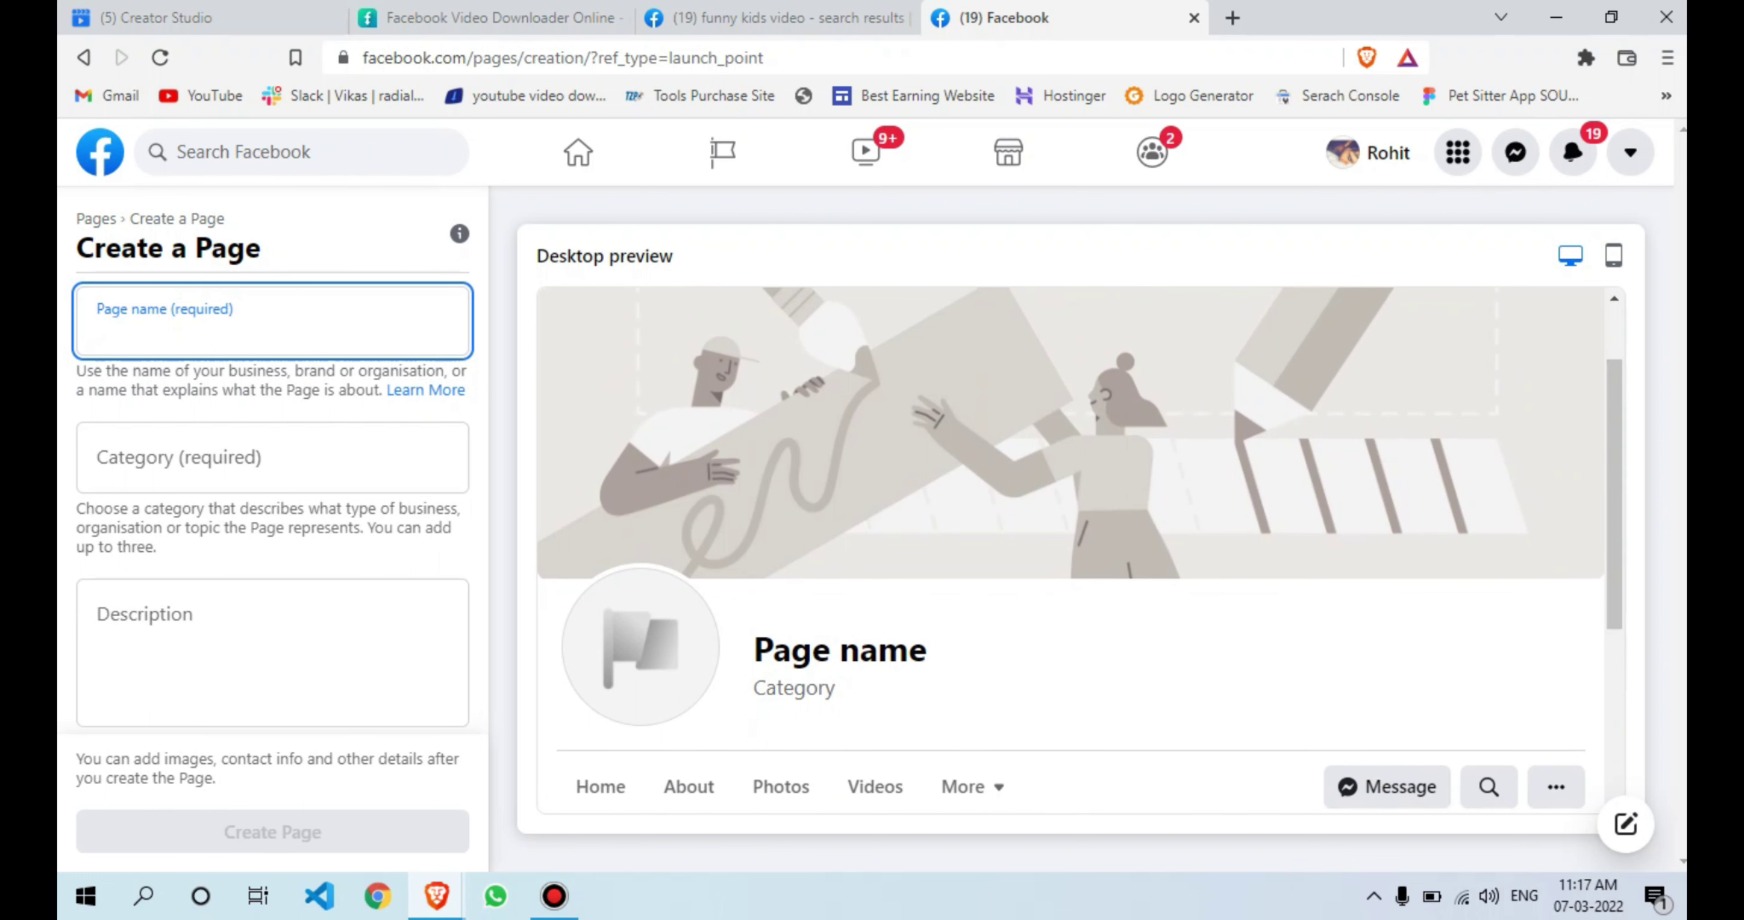
Step: Find the LADbible Australia video "Funny Kids" among the Facebook video results for "funny kids video" and open it
click(243, 152)
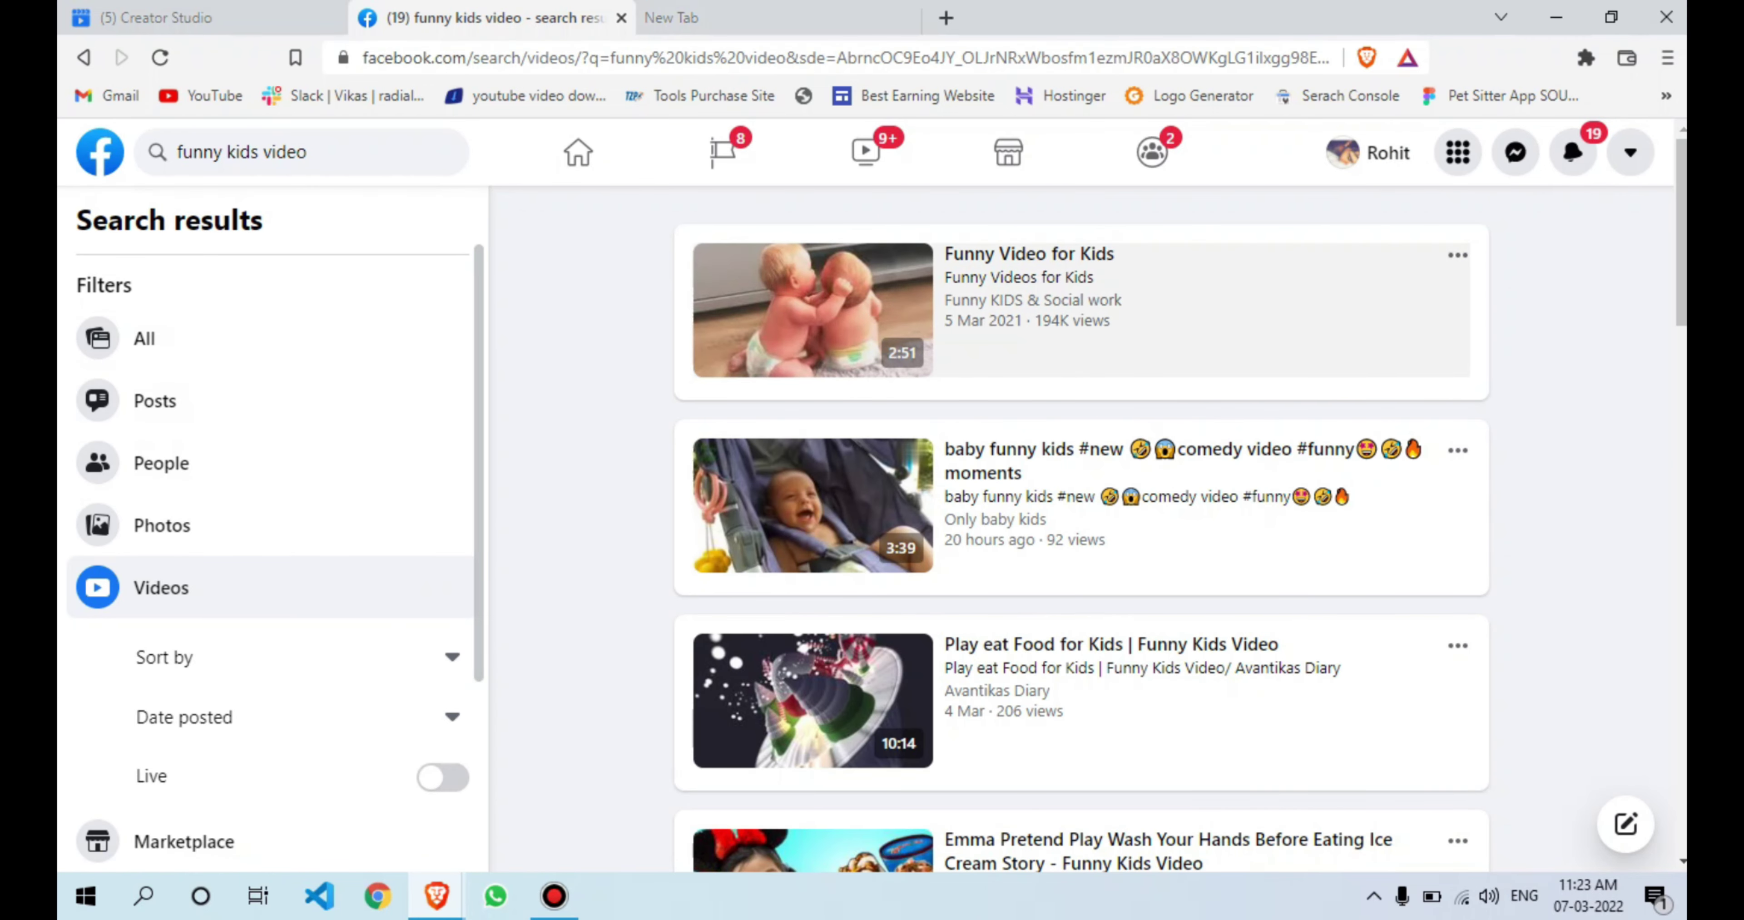
scroll(1150, 312, down, 2)
scroll(1151, 311, up, 2)
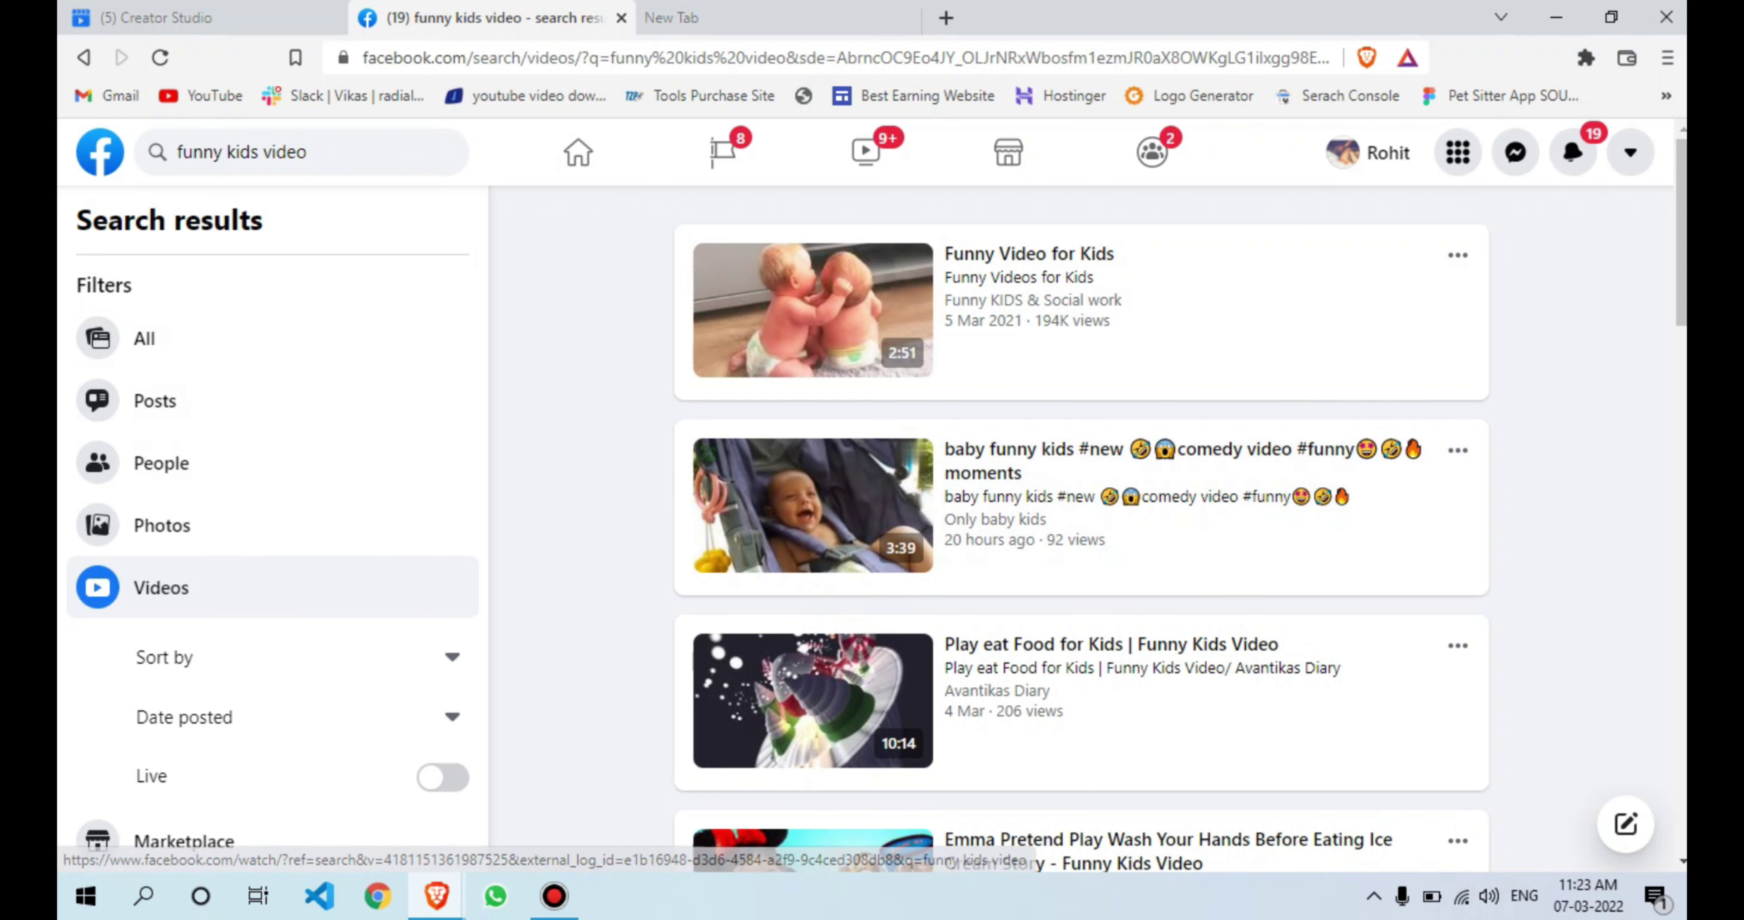
scroll(1083, 507, down, 5)
scroll(1084, 527, down, 2)
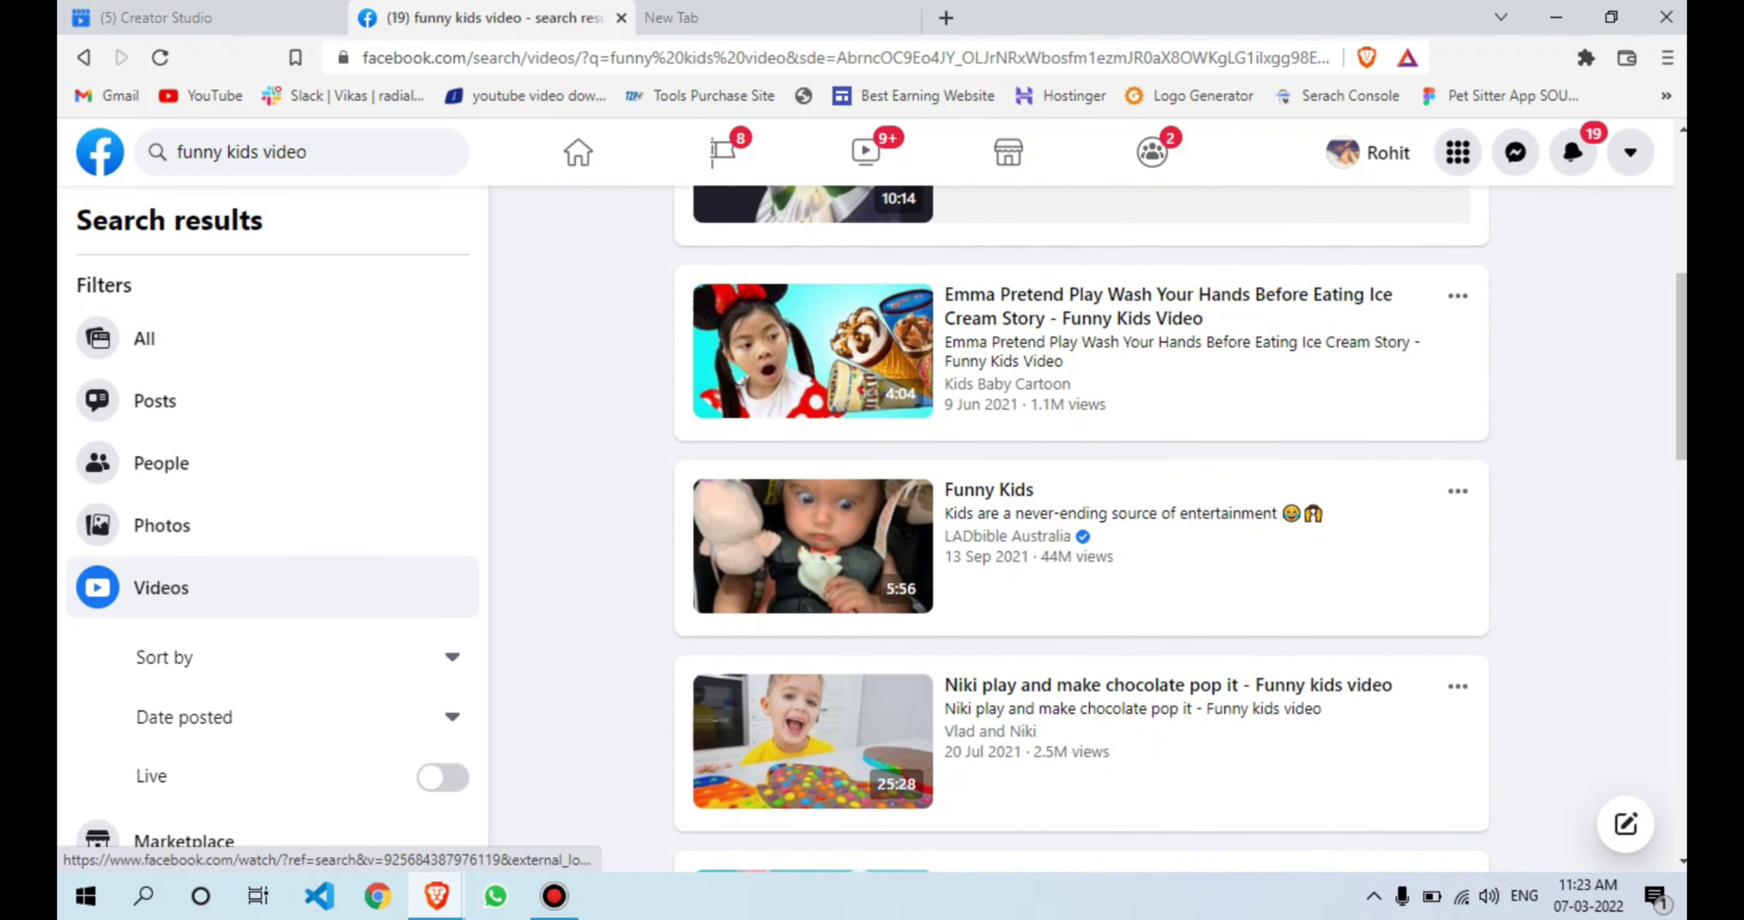
scroll(1083, 528, up, 4)
scroll(1083, 528, down, 4)
click(1083, 527)
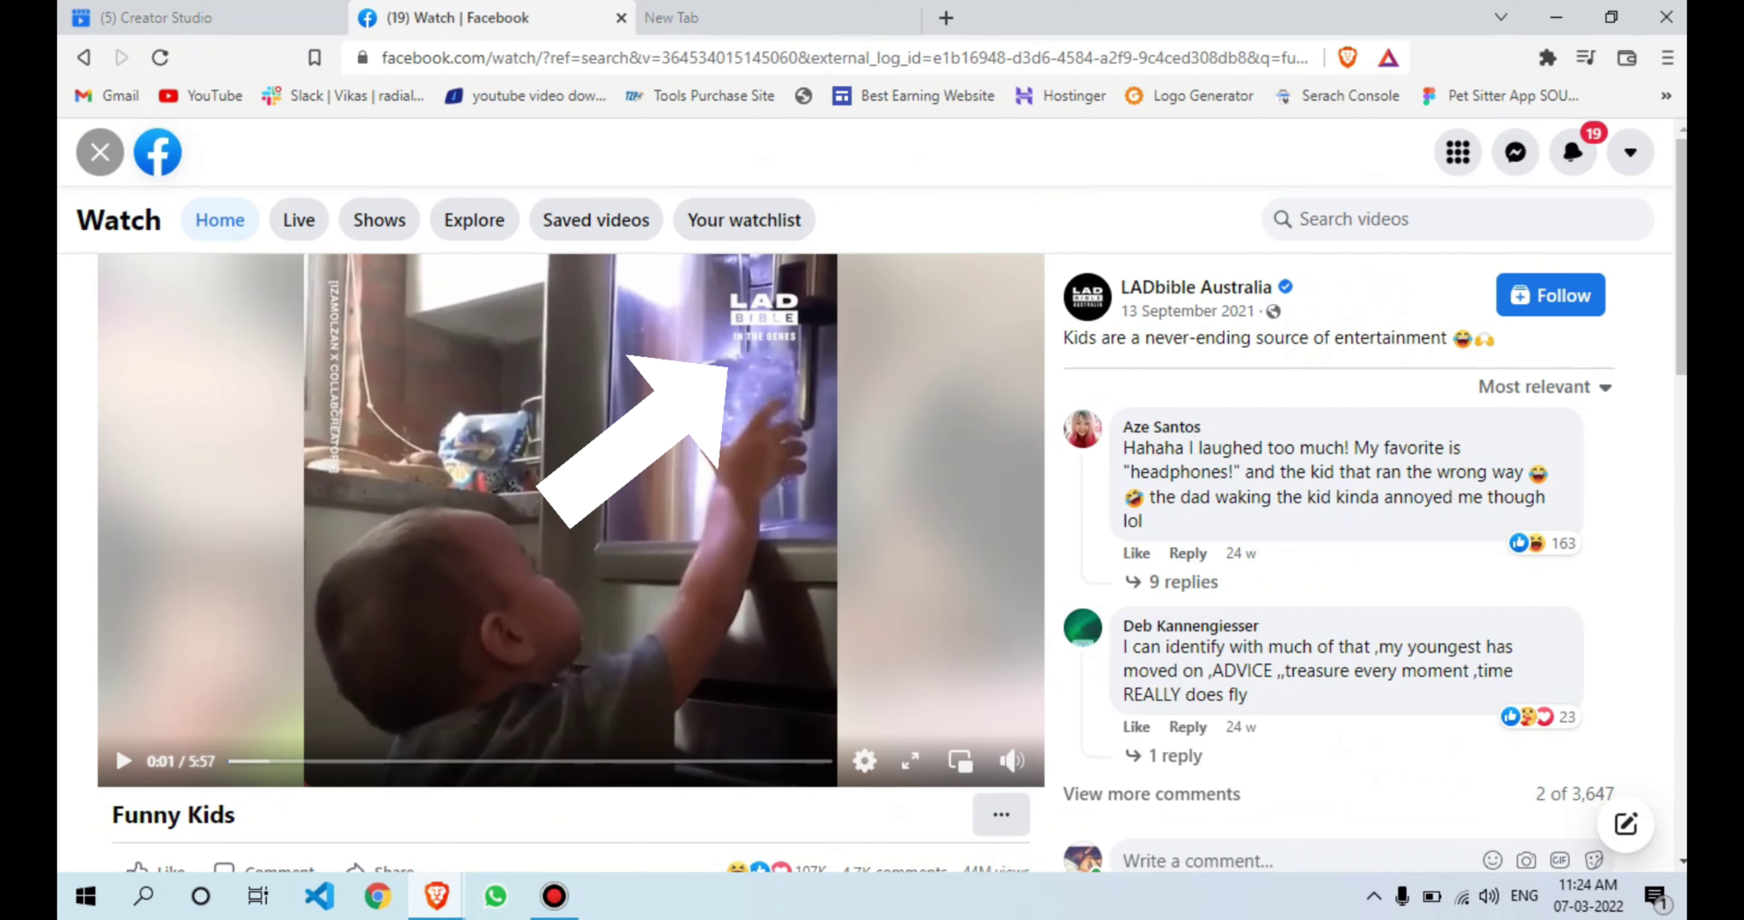
Step: Copy the link of the "Funny Kids" video
scroll(872, 528, down, 1)
scroll(872, 562, down, 8)
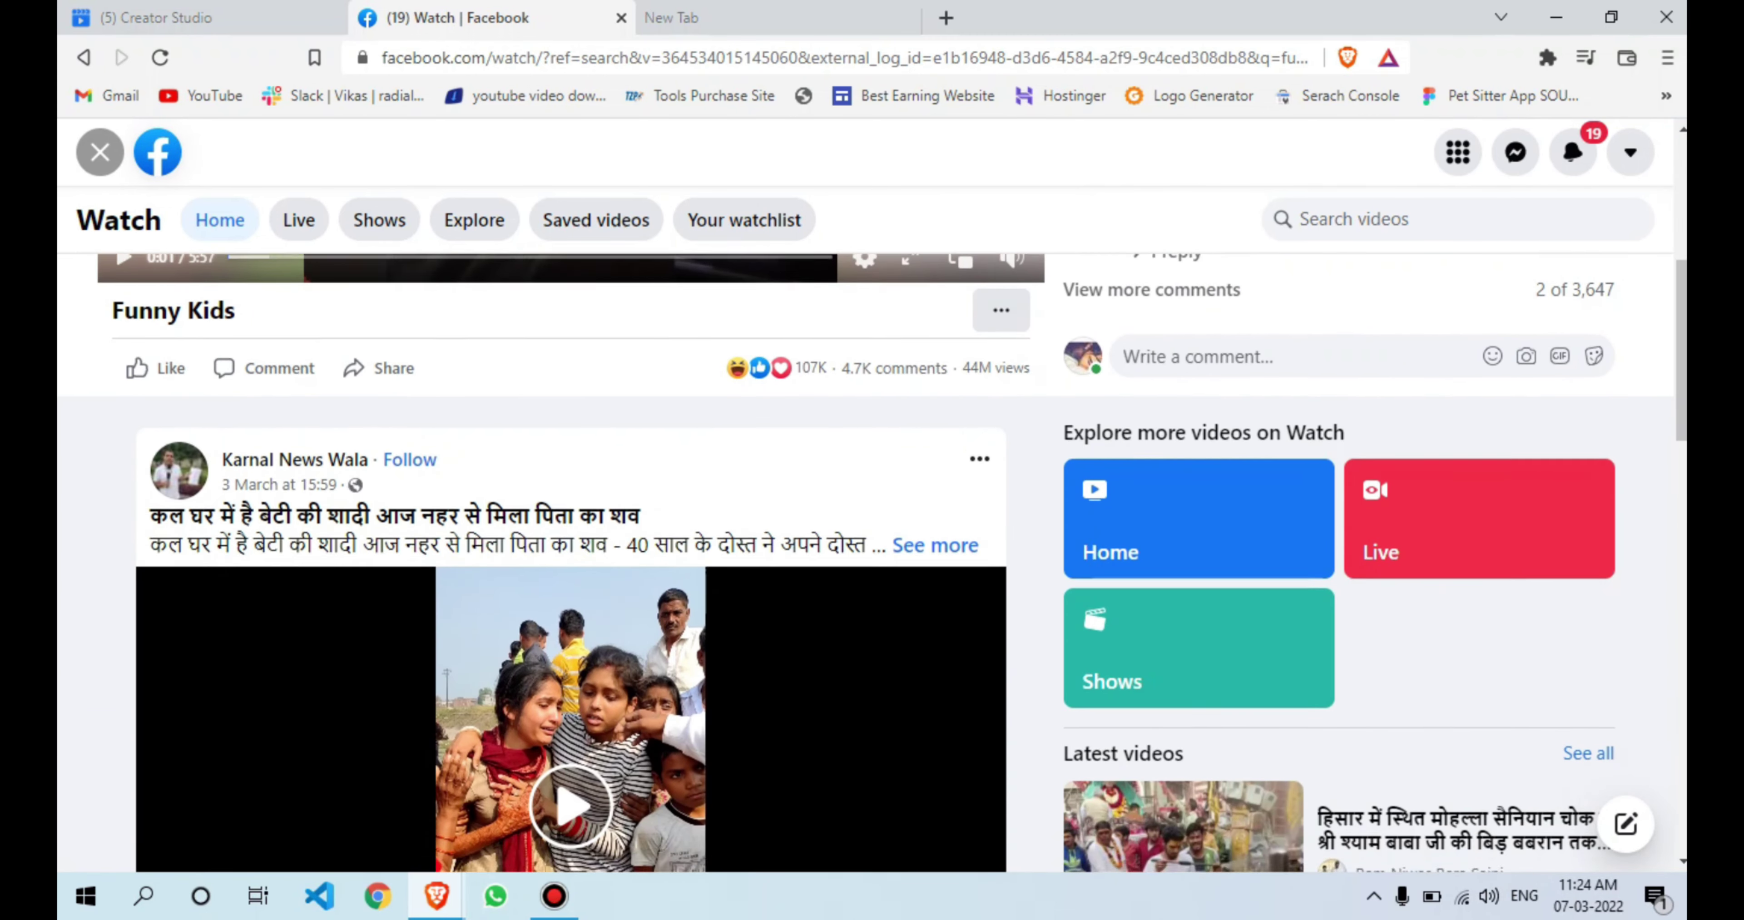
scroll(872, 562, up, 8)
scroll(1001, 648, down, 2)
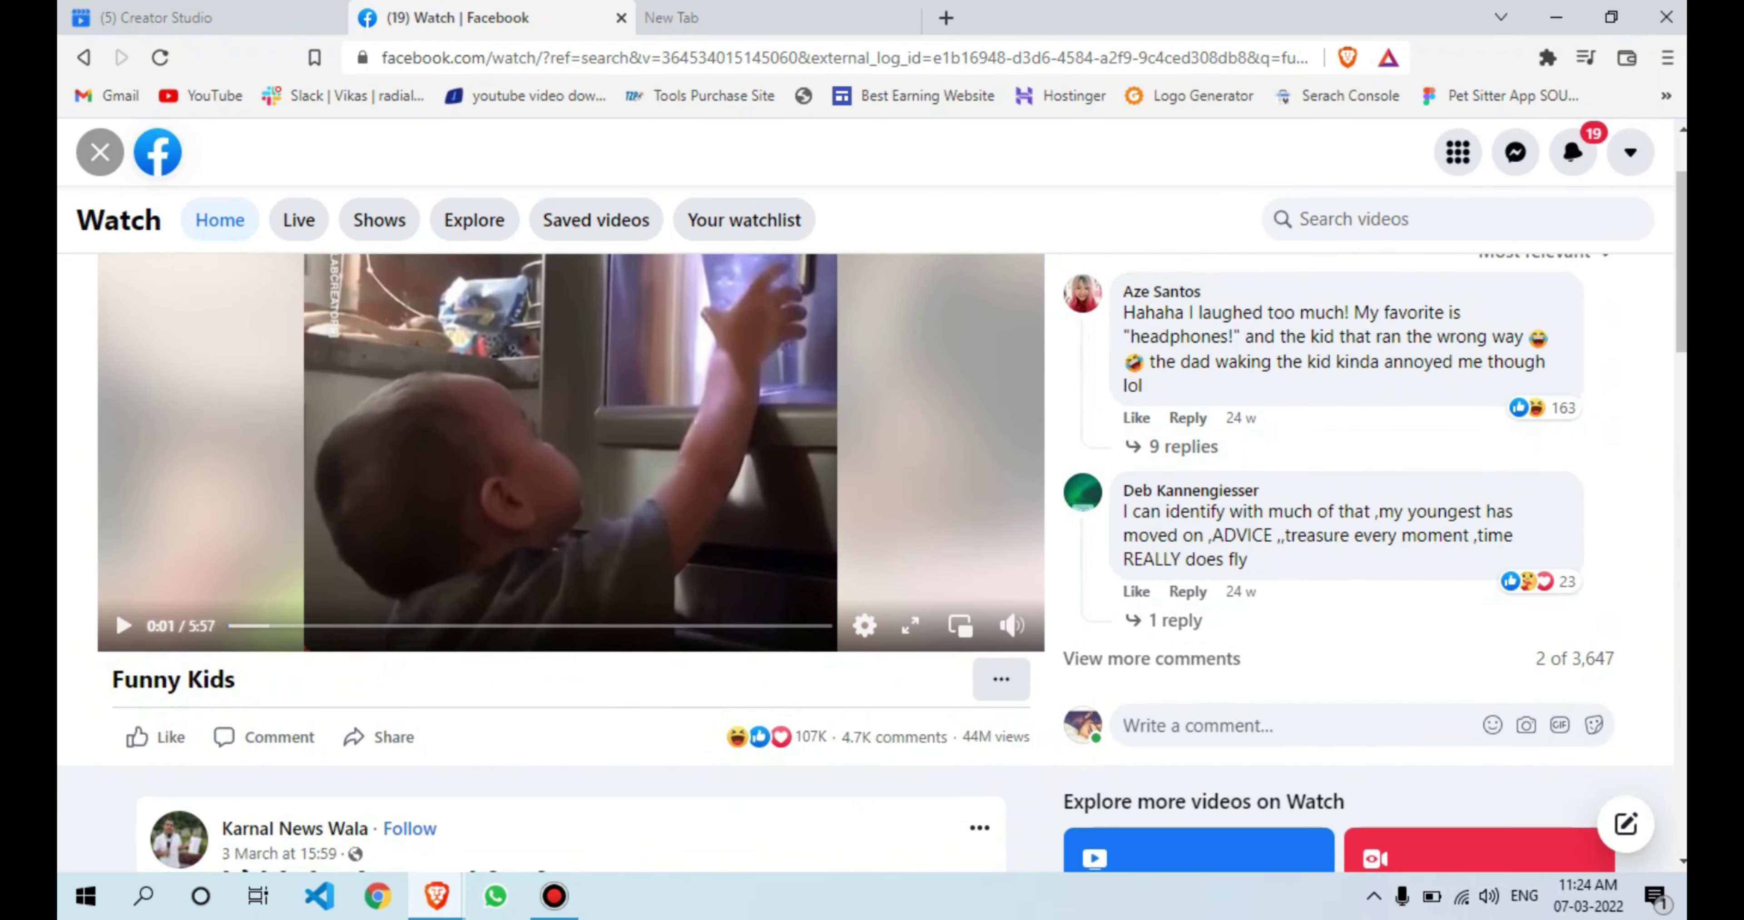
click(1002, 648)
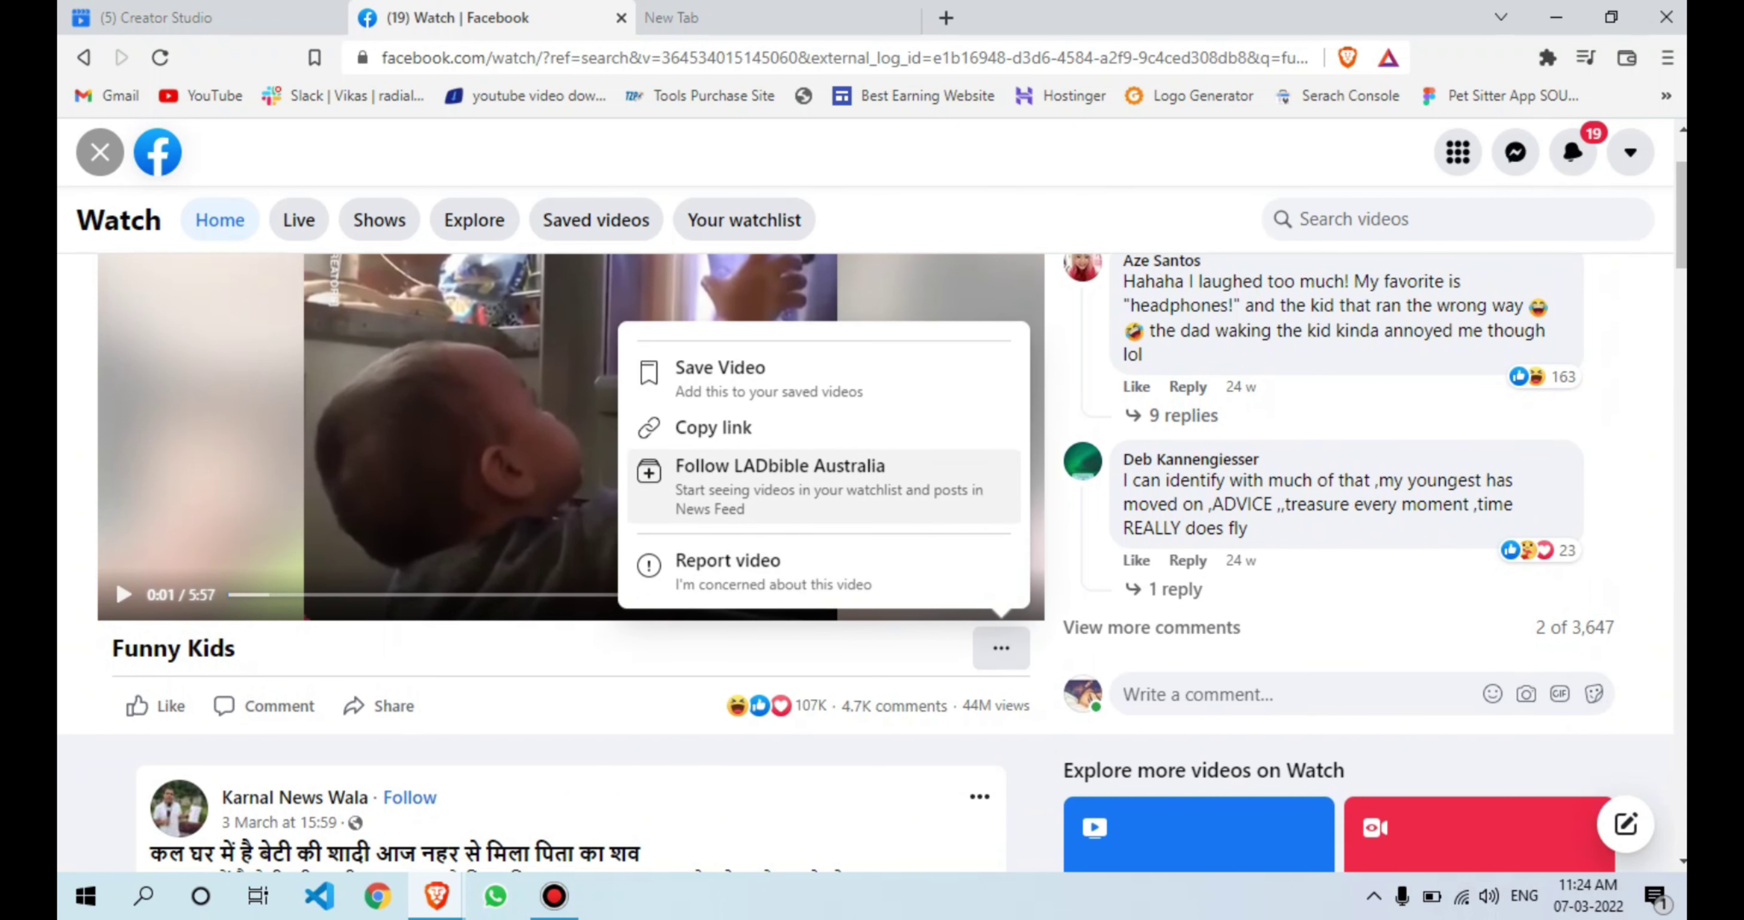
click(714, 427)
Step: Search the web for "fb video downloader" in the empty browser tab
click(745, 18)
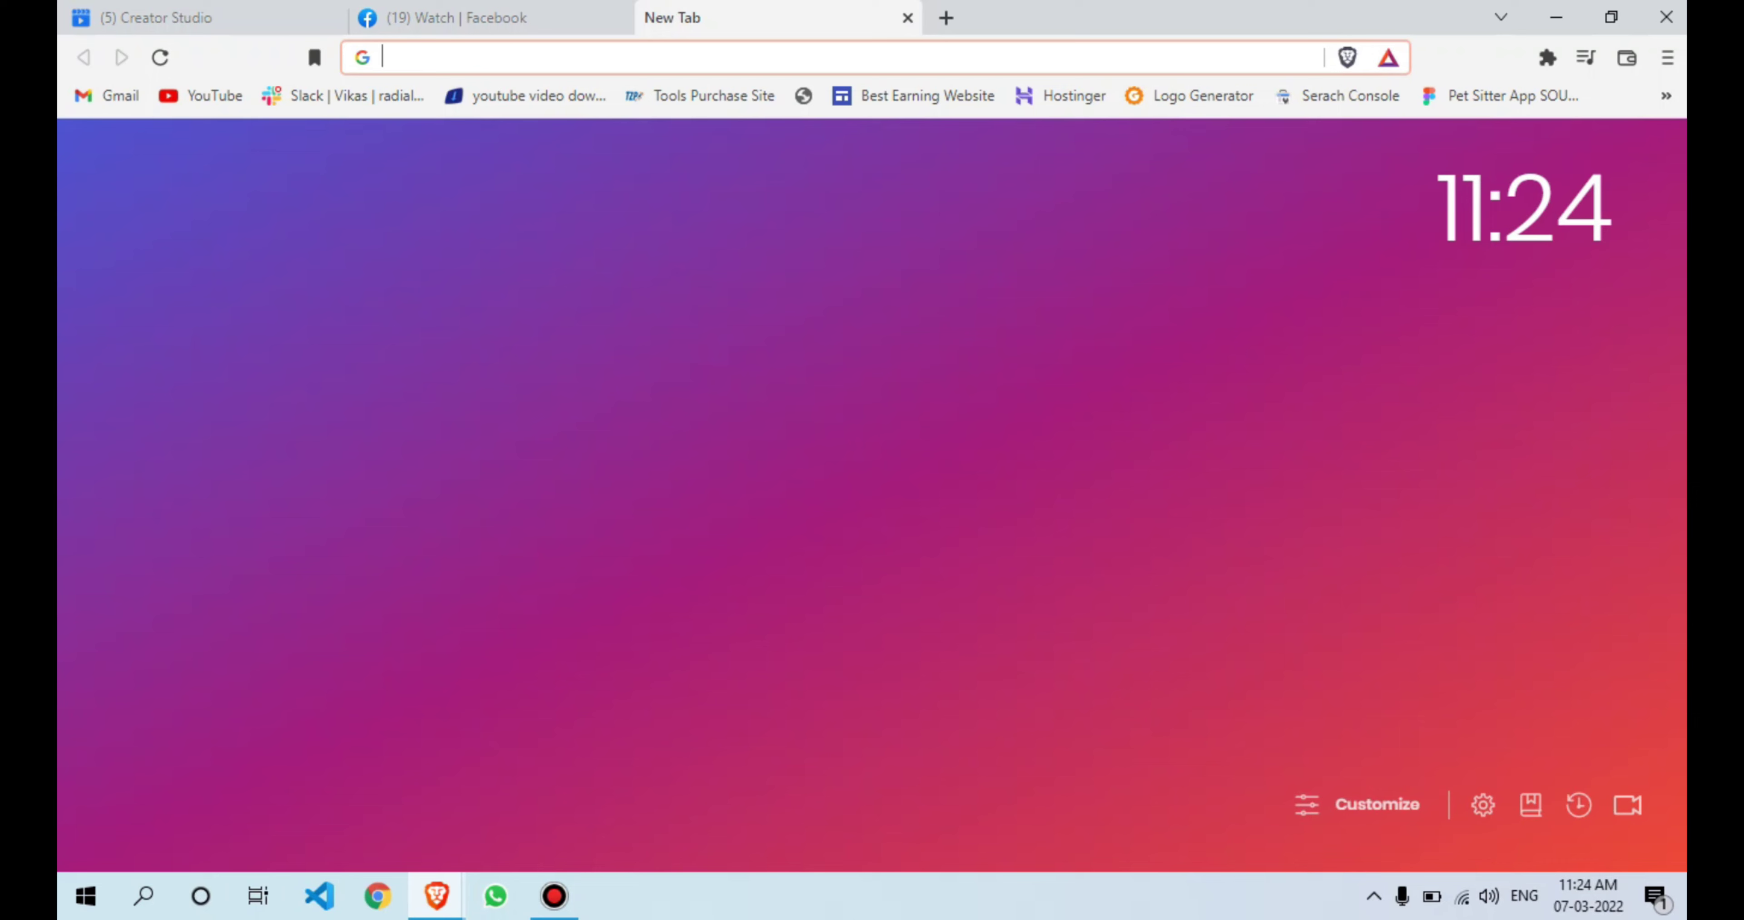
text(fb)
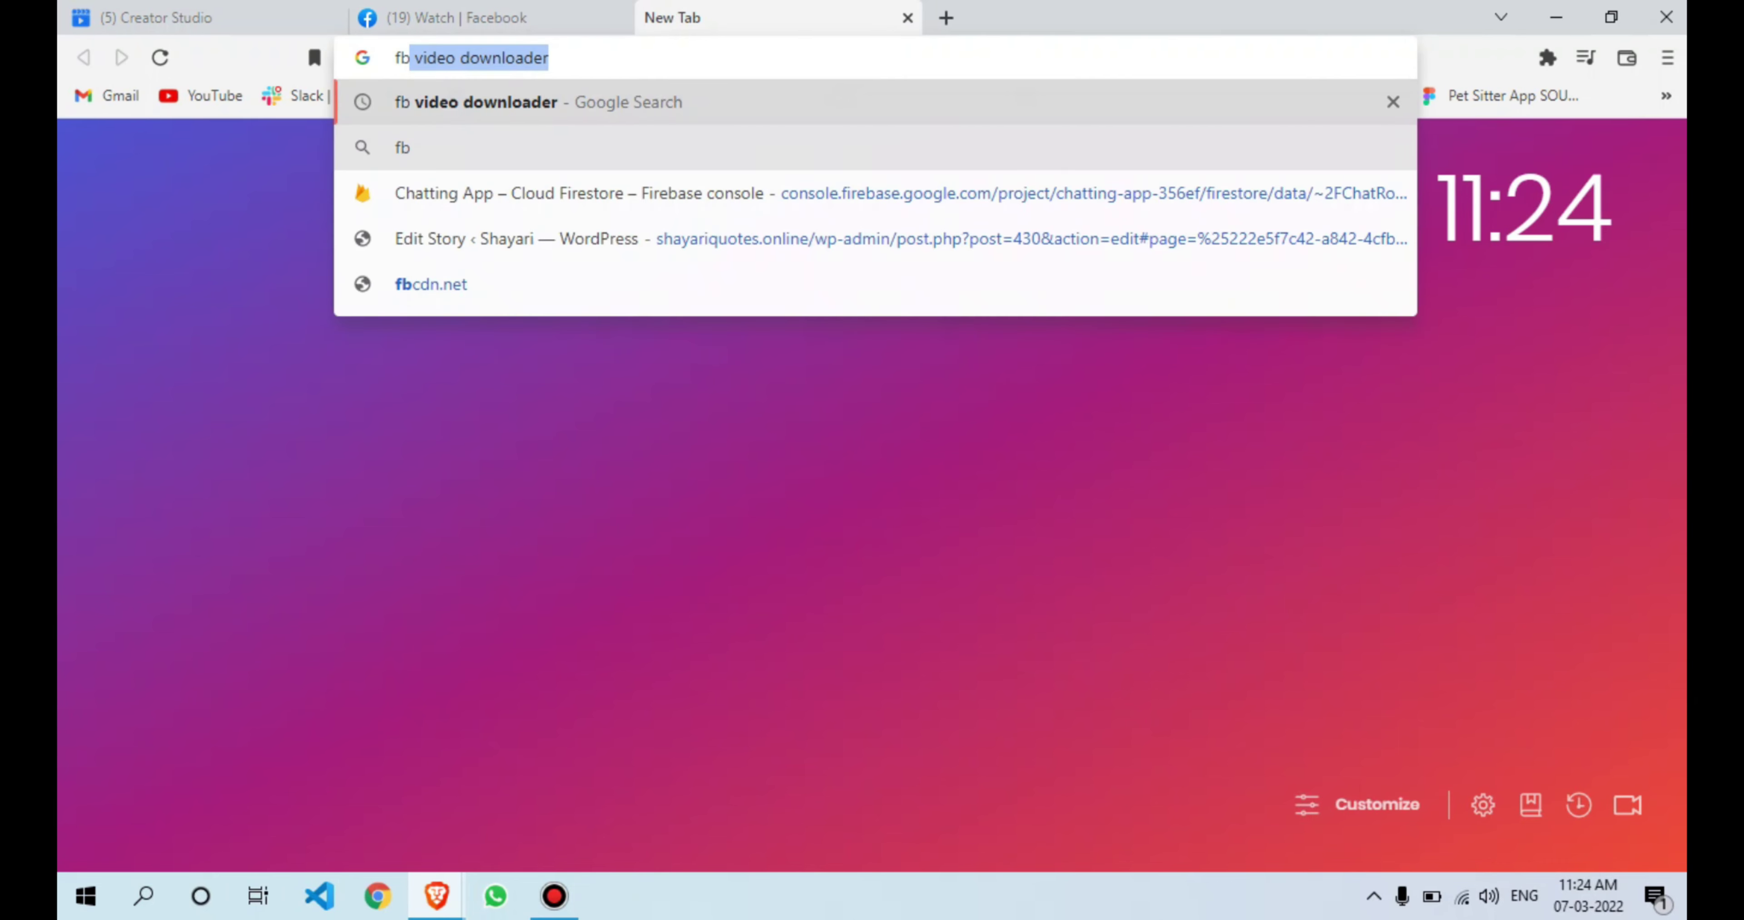
key(Return)
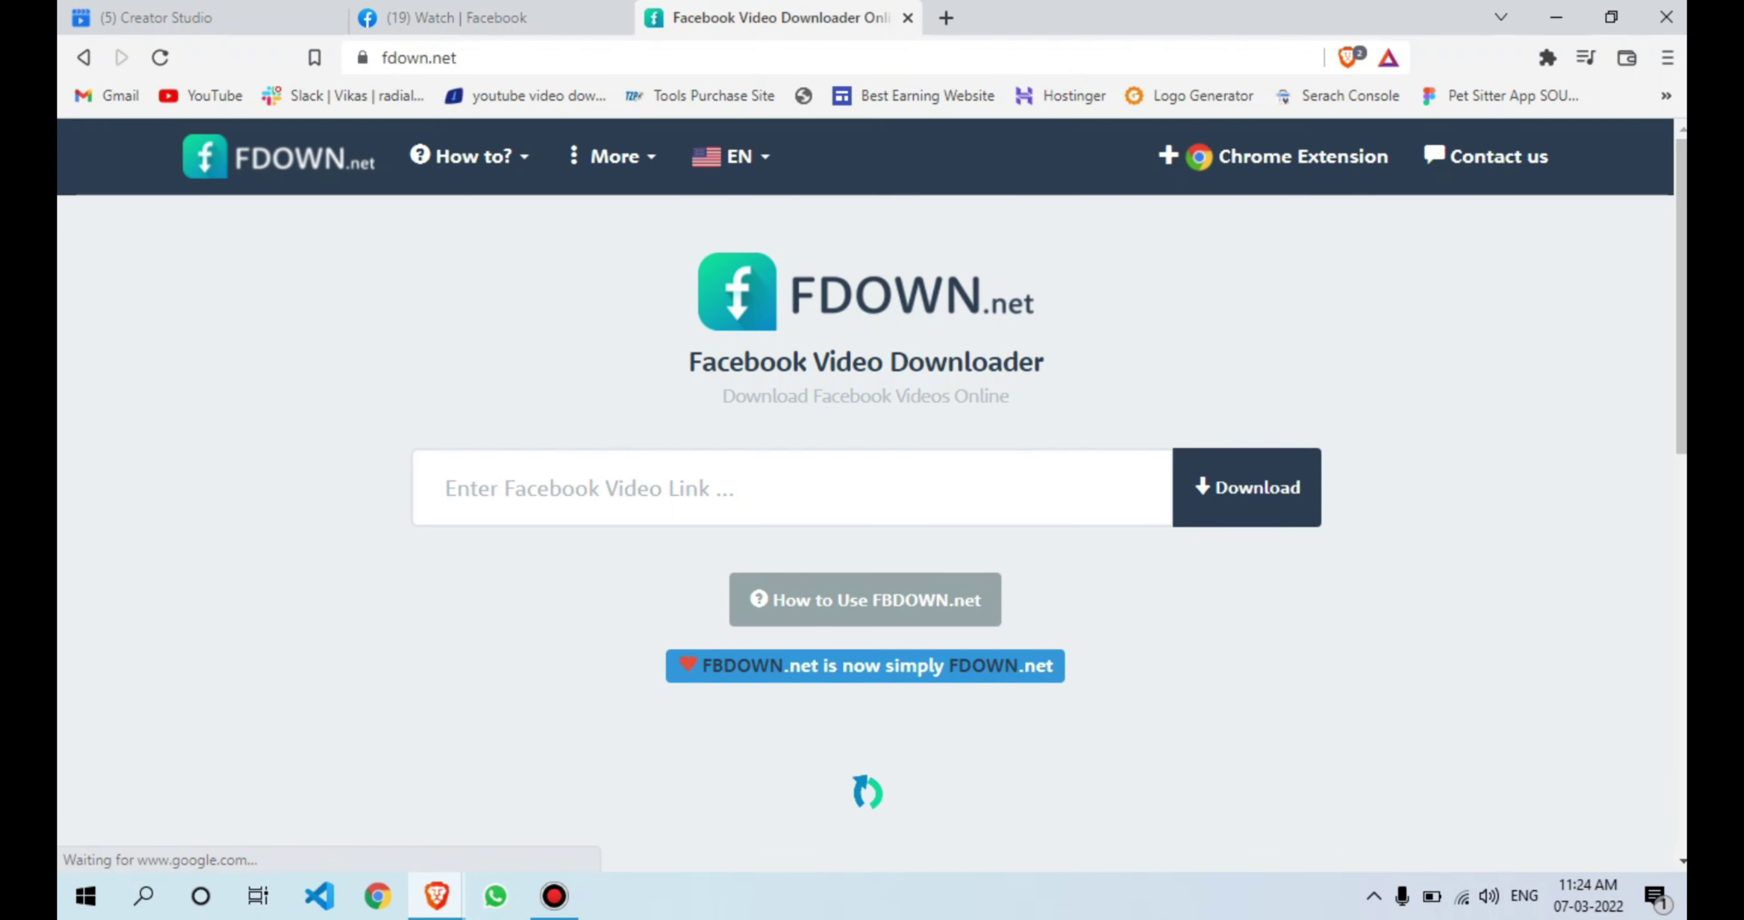
Step: Submit the copied Facebook video link to the FDOWN.net downloader
click(446, 488)
key(ctrl+v)
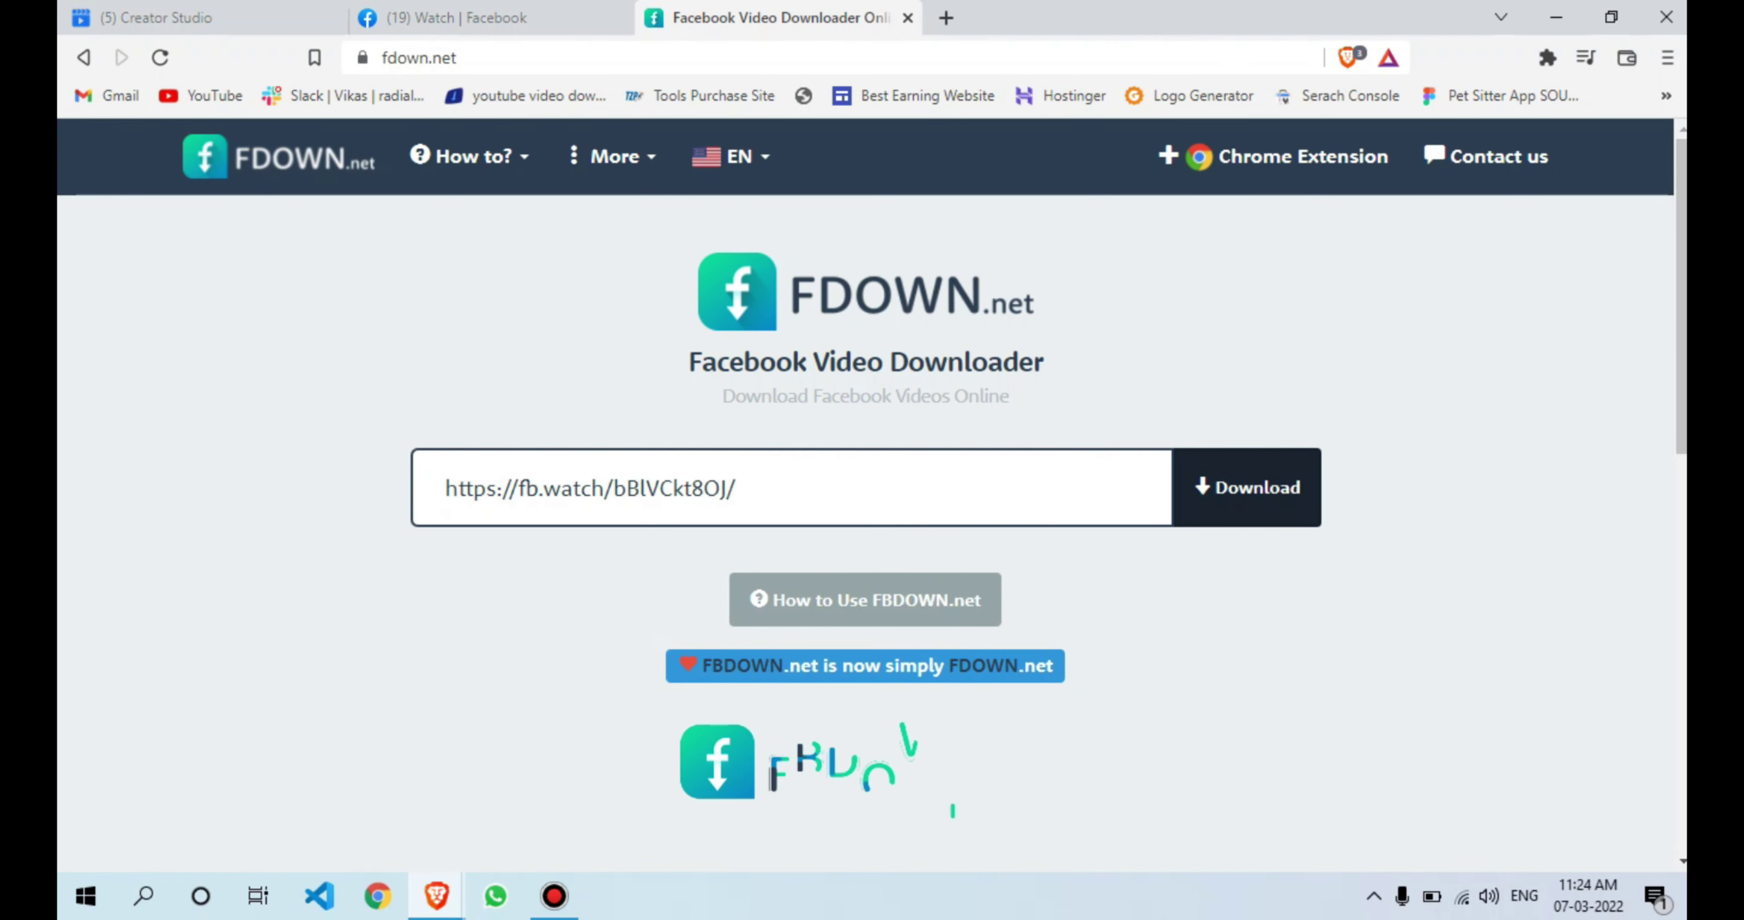
key(Return)
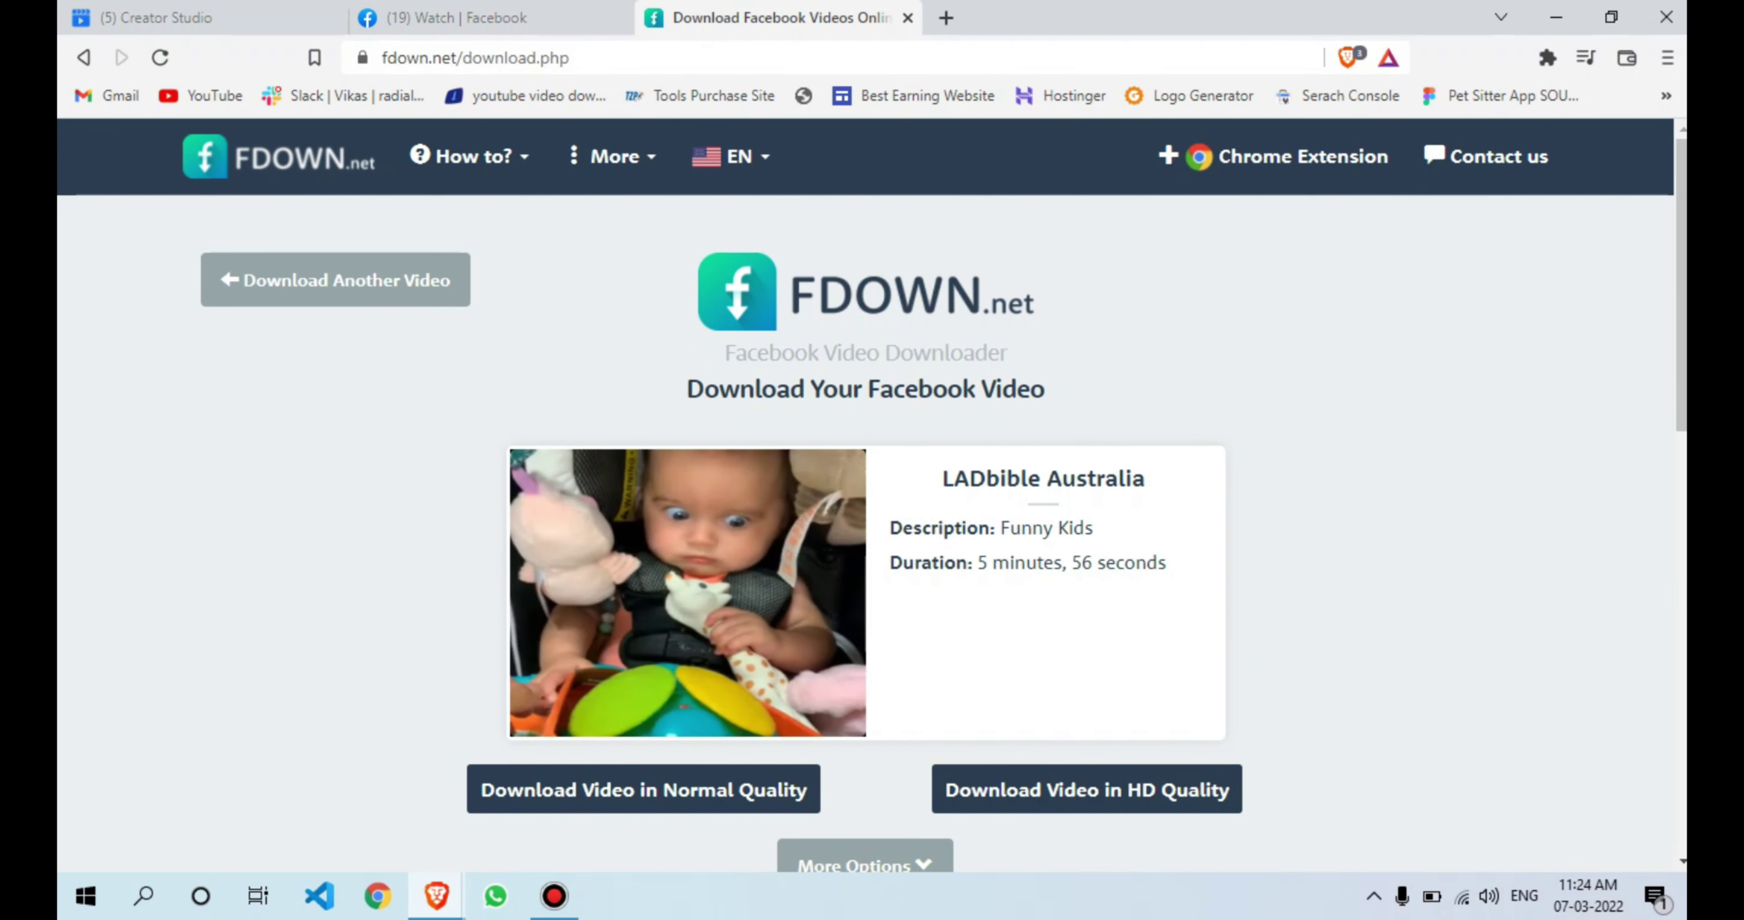
Step: Download the video in HD quality to the Desktop under its suggested name and open the browser's downloads list
scroll(872, 493, down, 2)
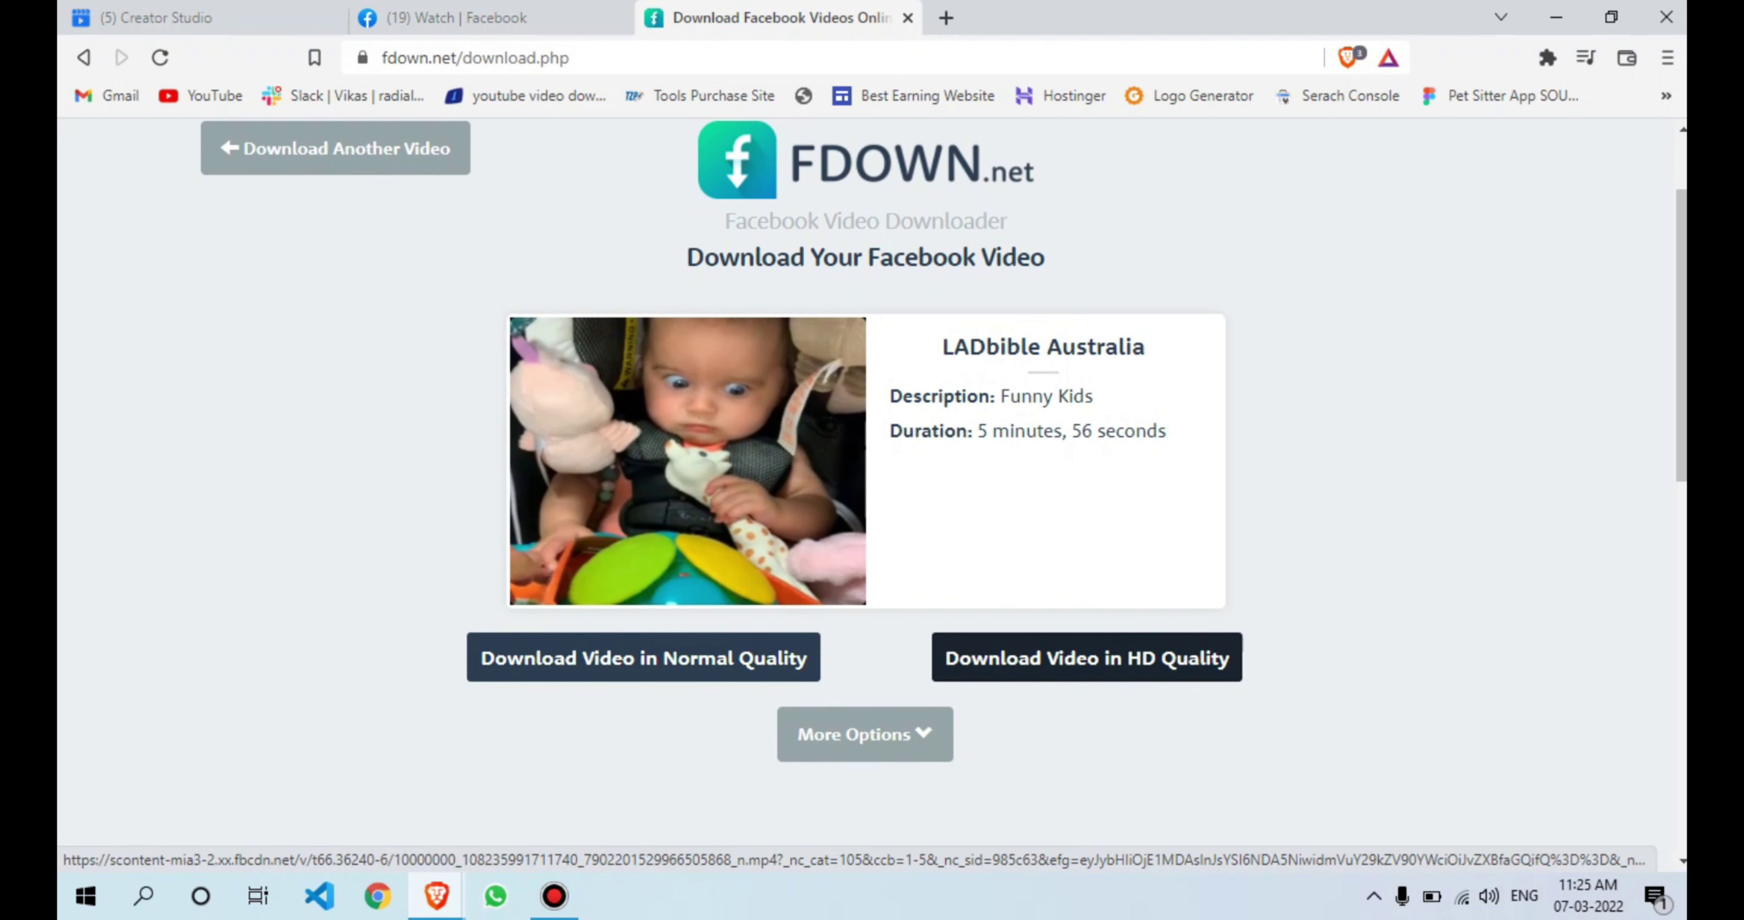
click(1086, 657)
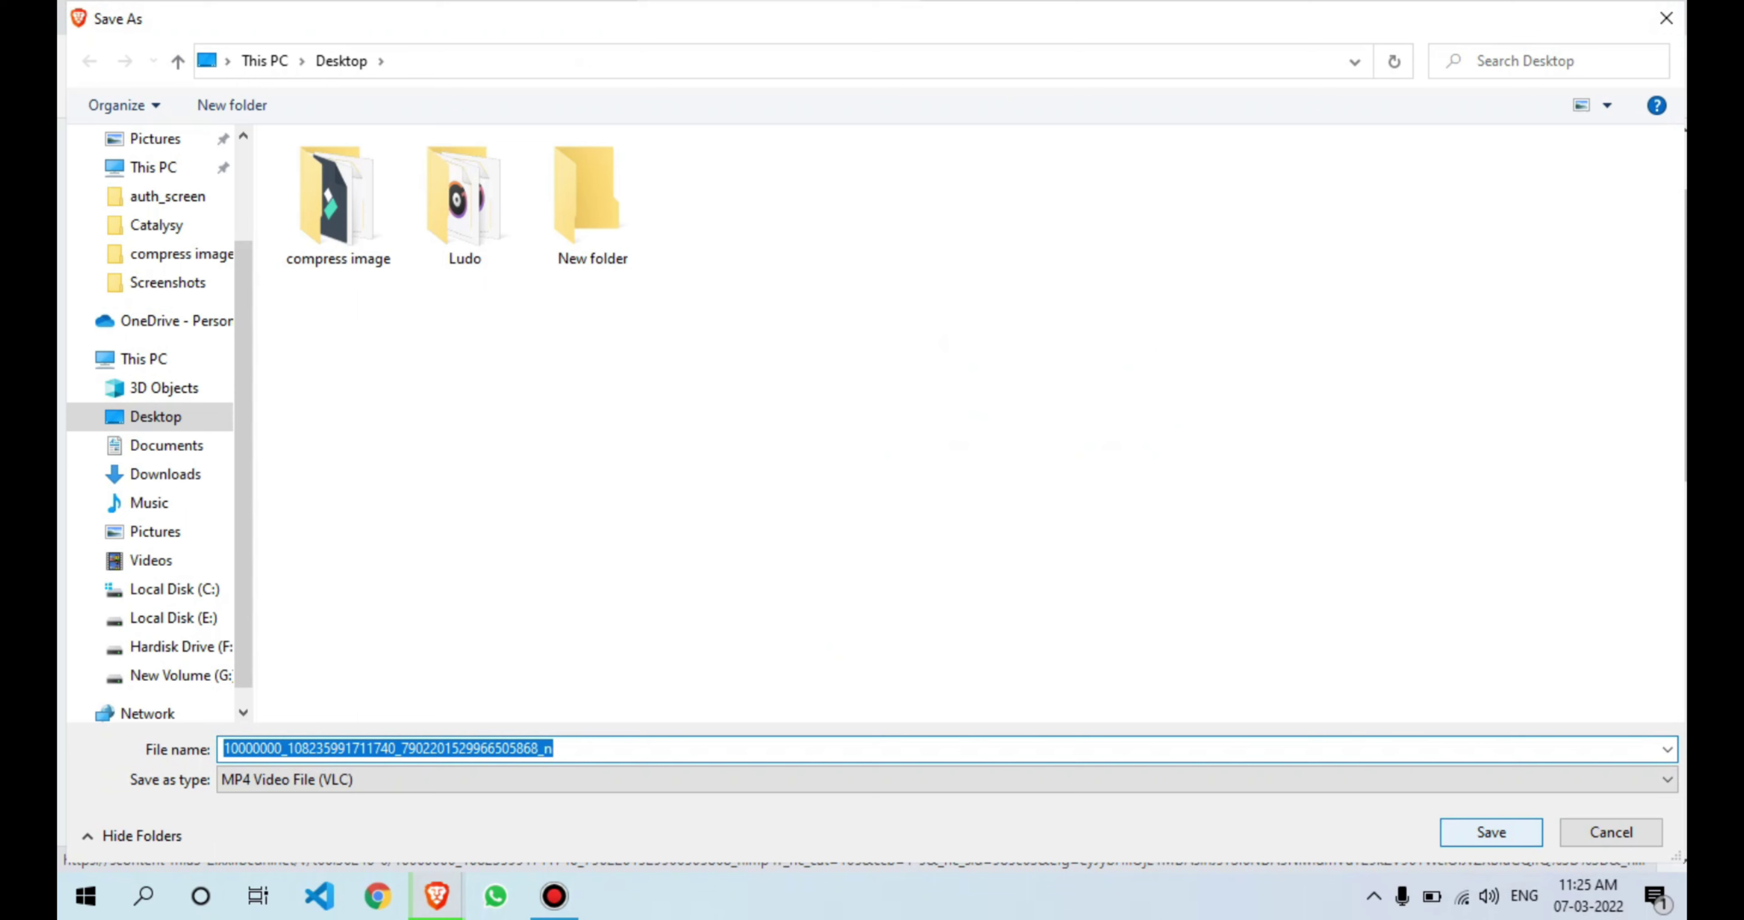
click(1492, 832)
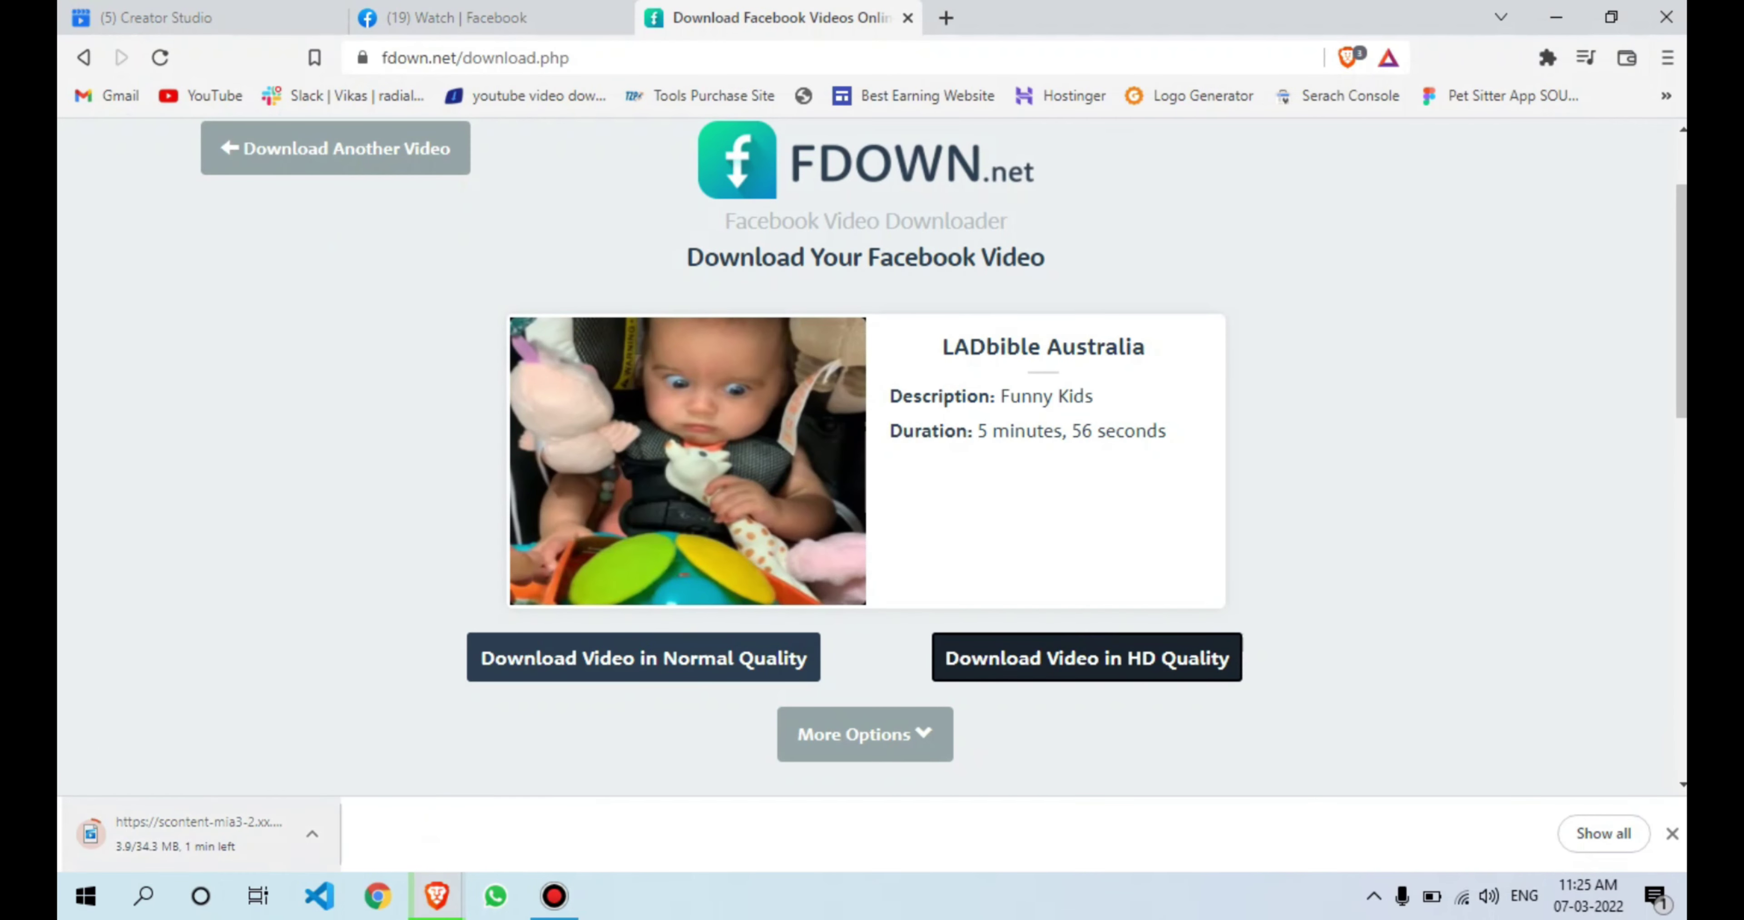
key(ctrl+j)
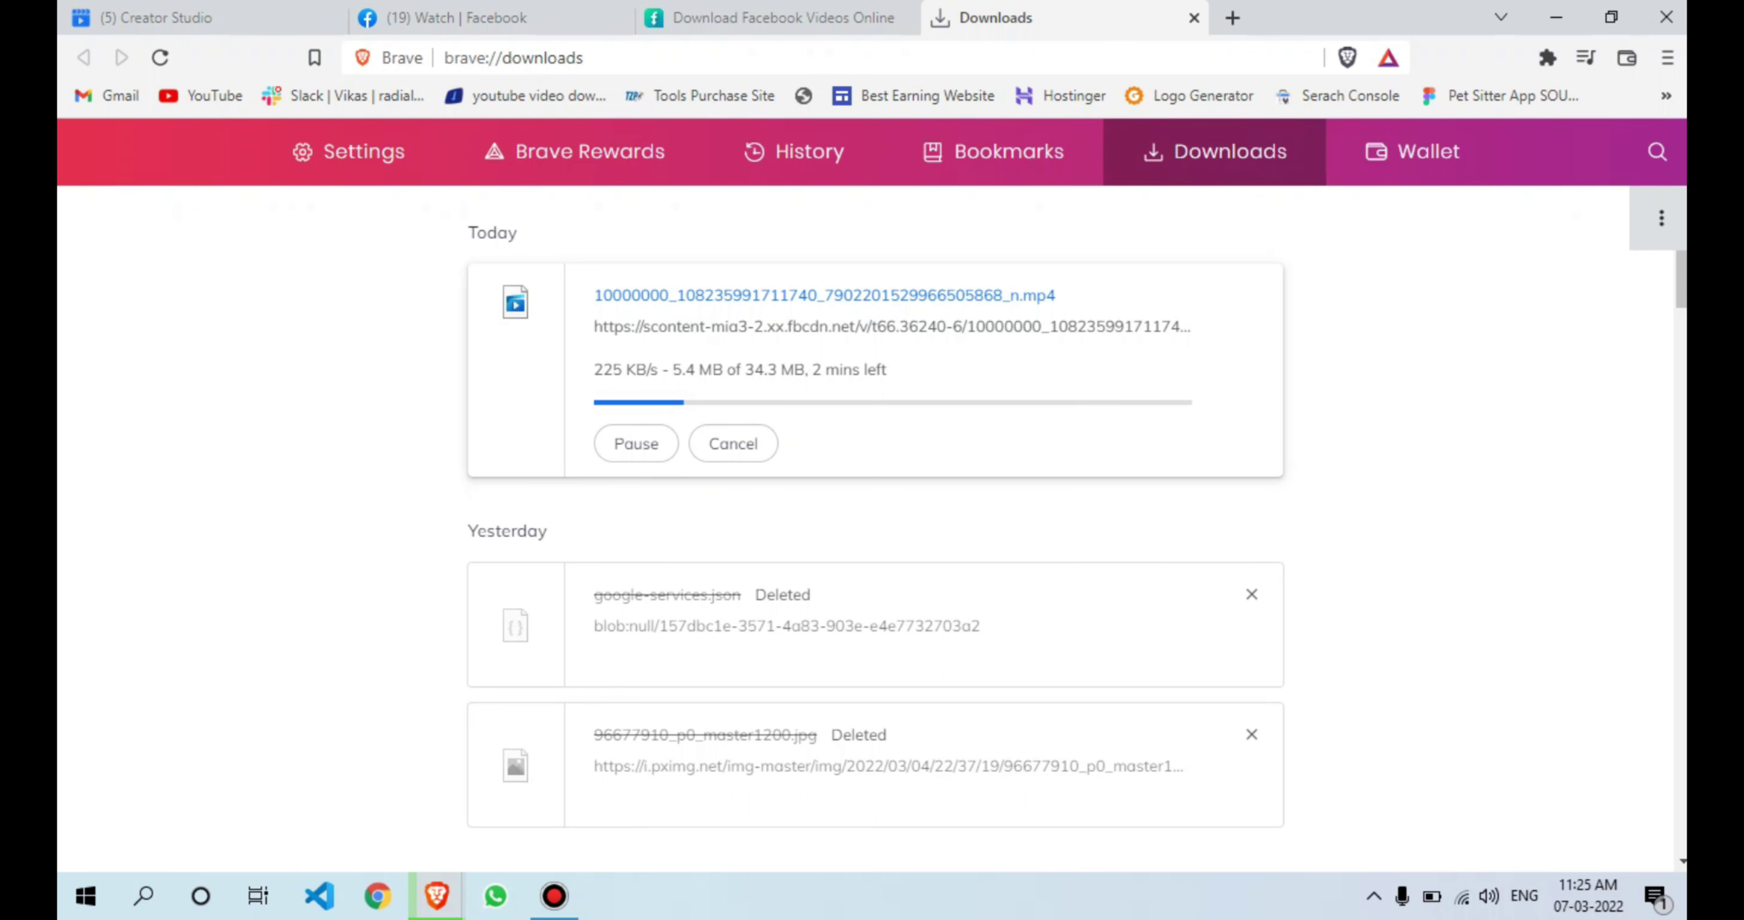
Step: Launch Wondershare Filmora X and switch to its empty project
click(86, 896)
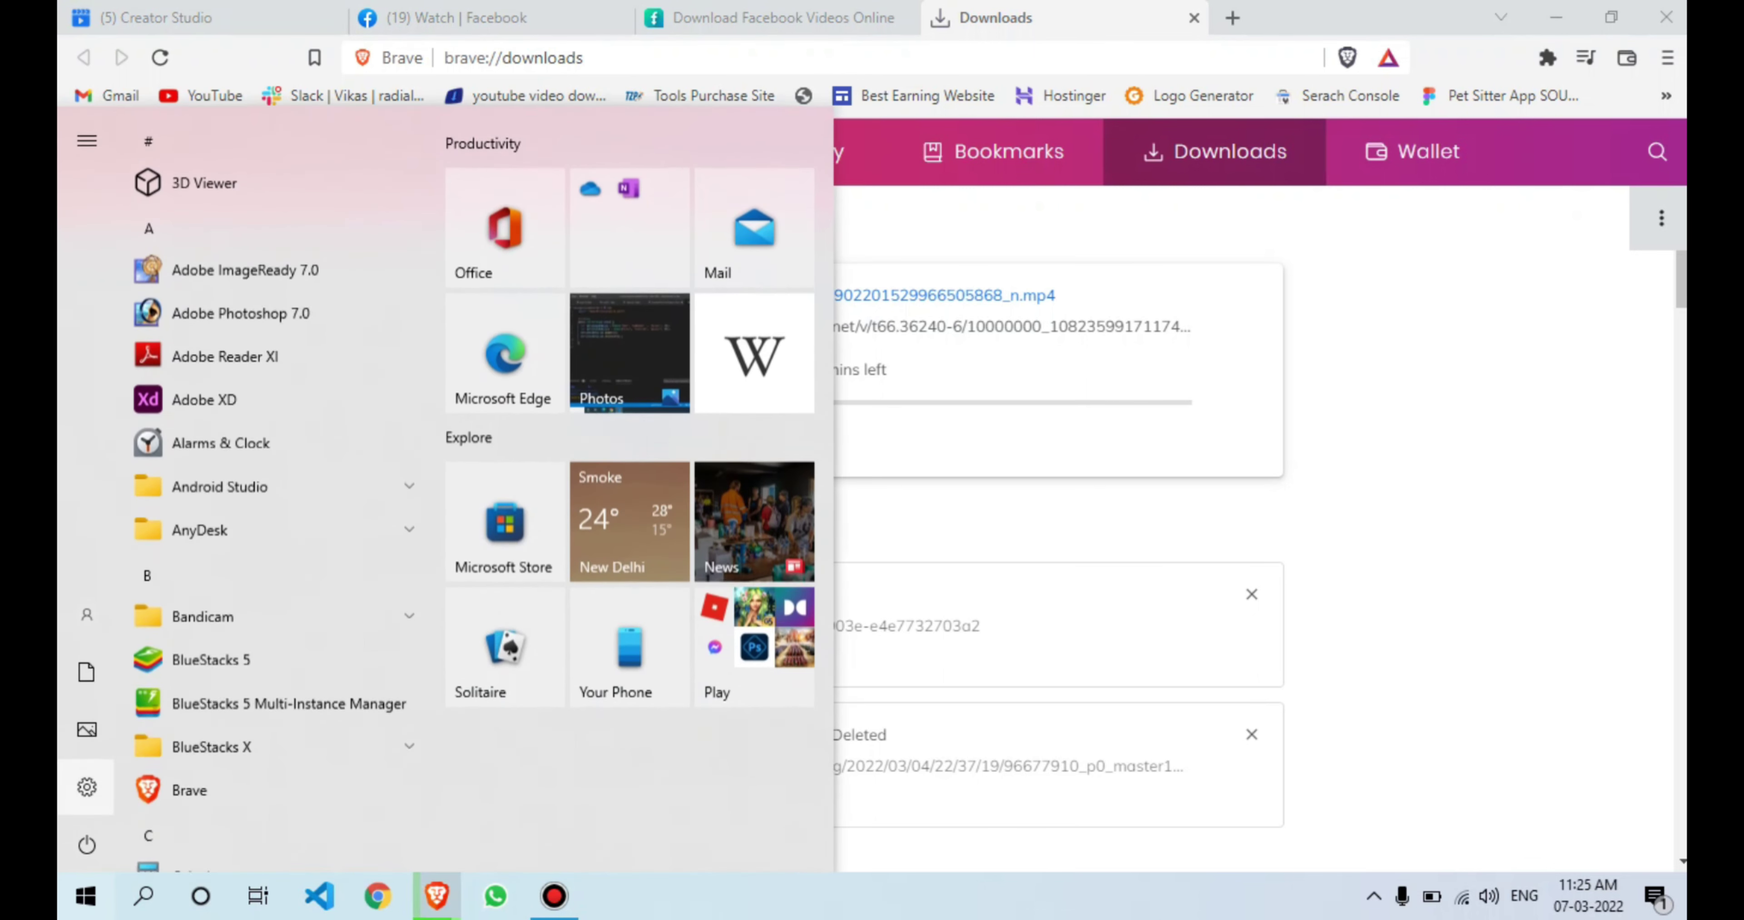
text(fil)
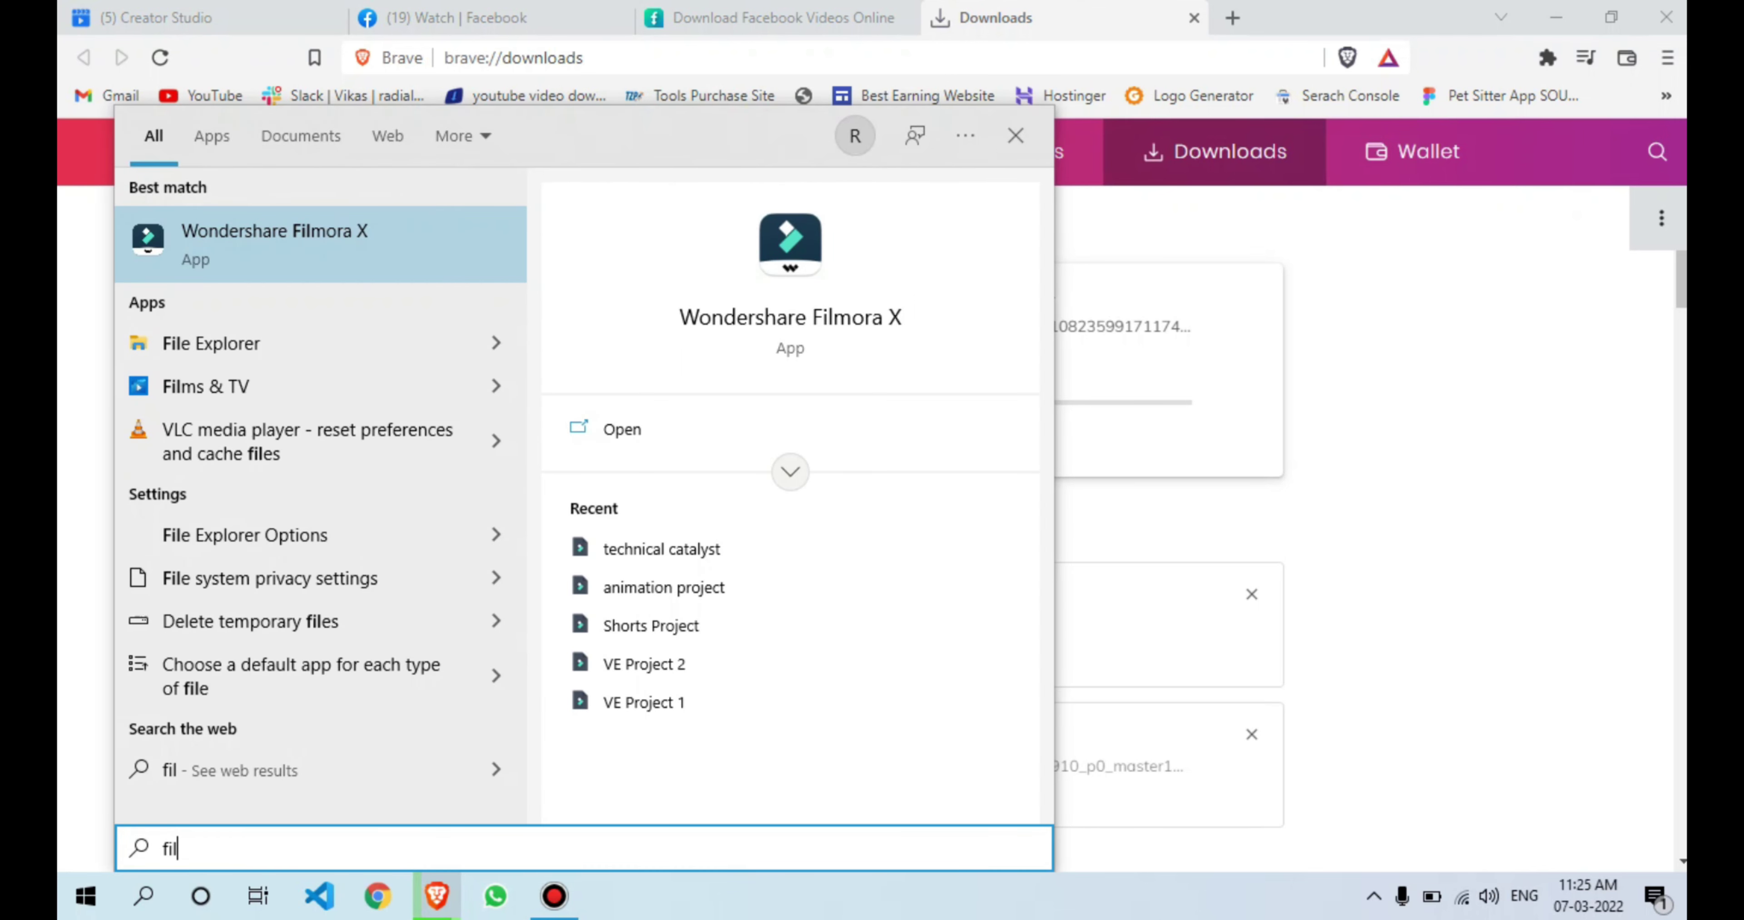
key(Escape)
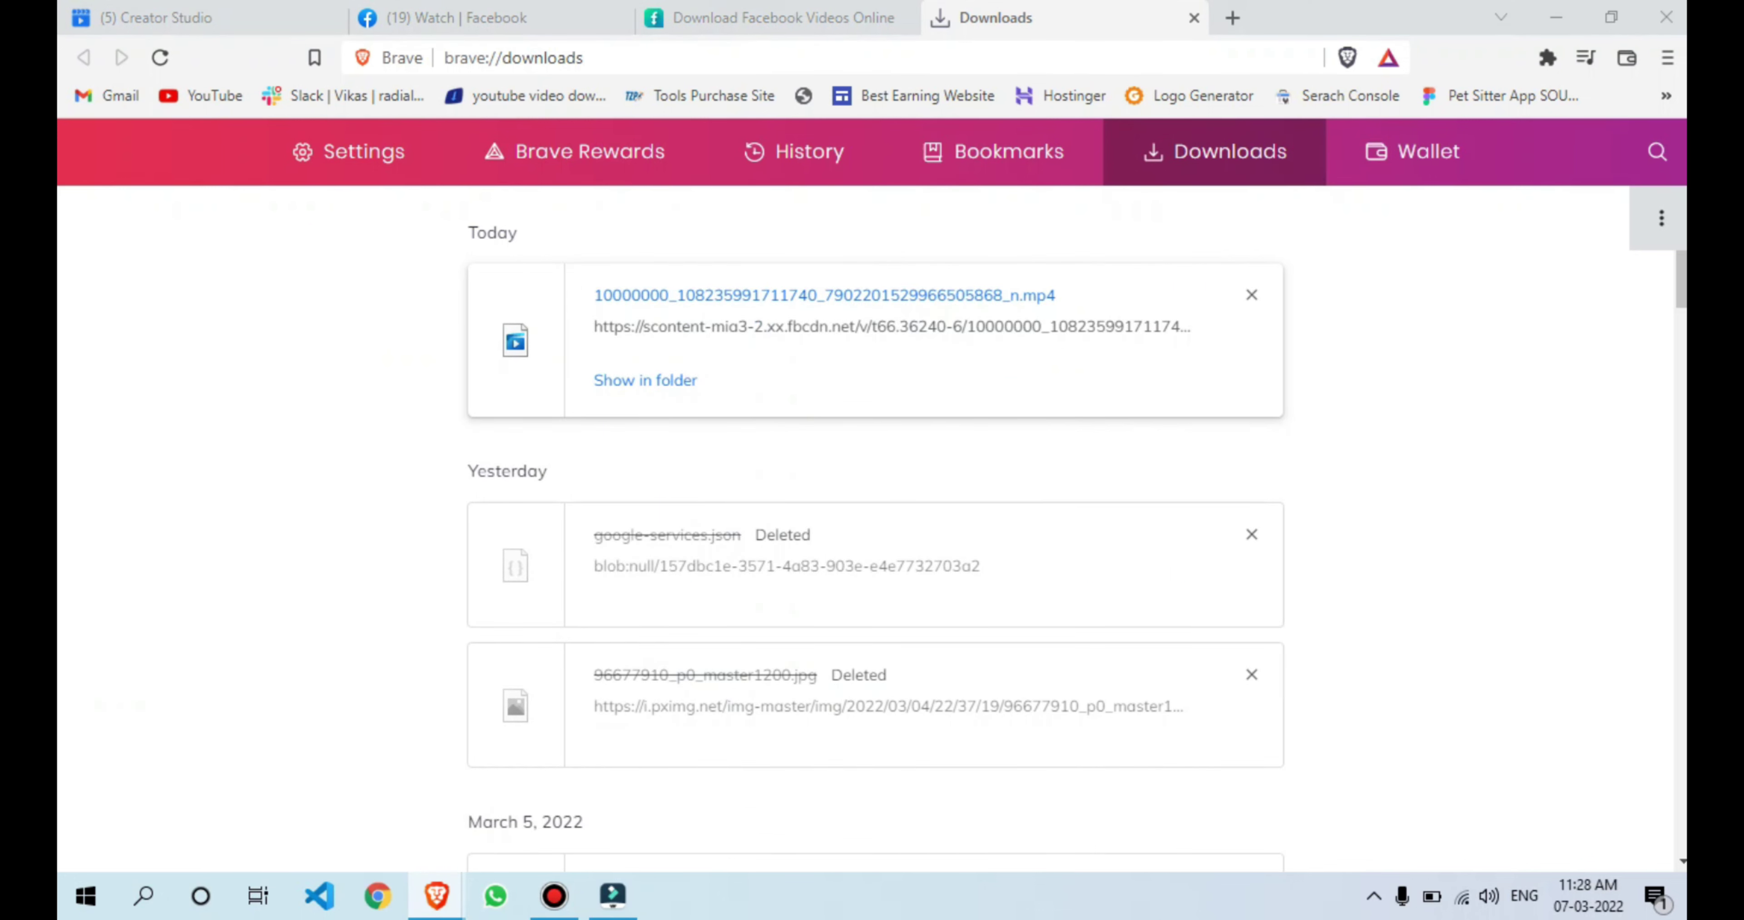
key(alt+Tab)
key(alt+Tab)
key(alt+Tab)
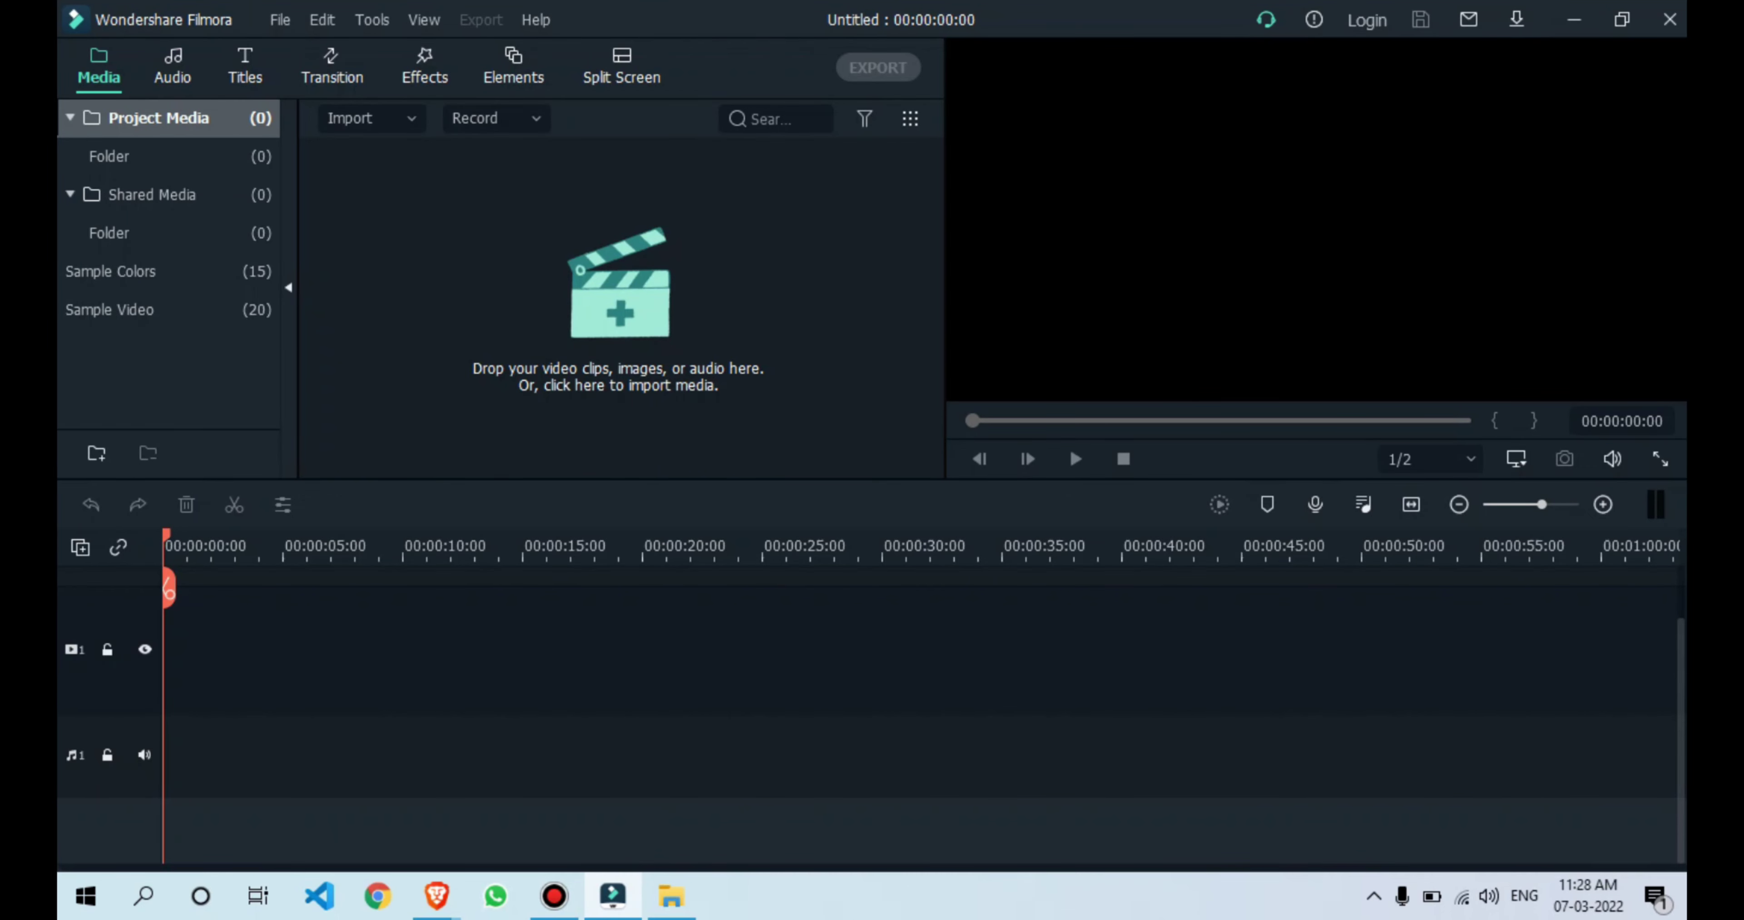
Step: Import the downloaded MP4 video from the Desktop into the project media
click(631, 286)
right_click(631, 286)
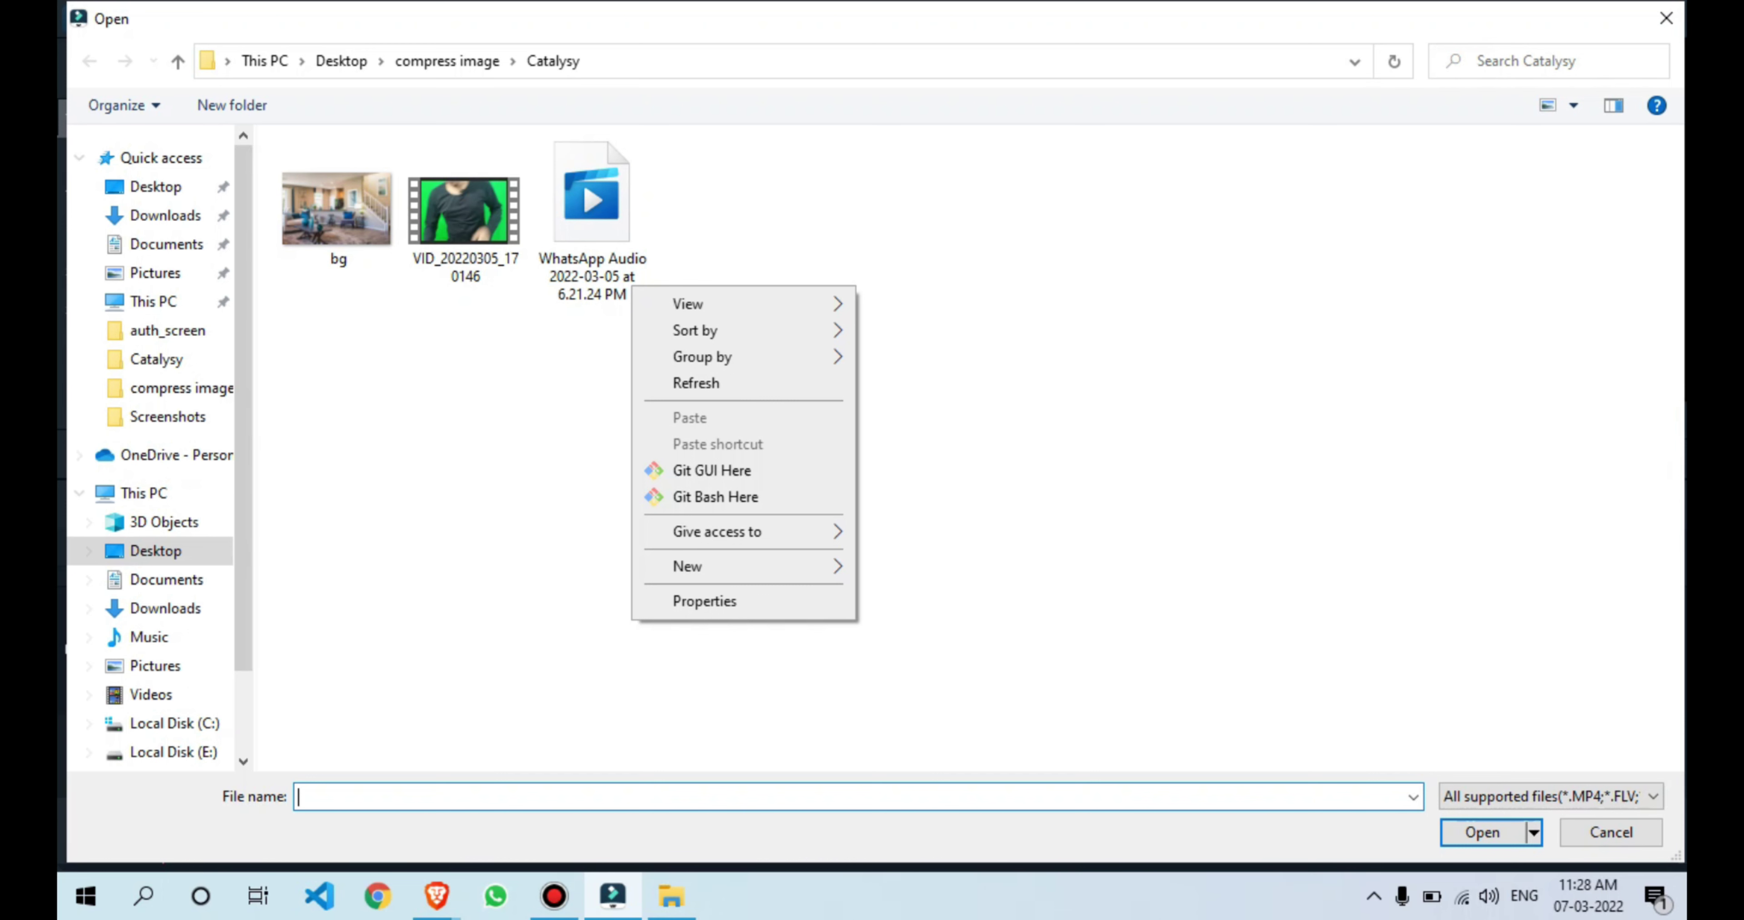
click(165, 215)
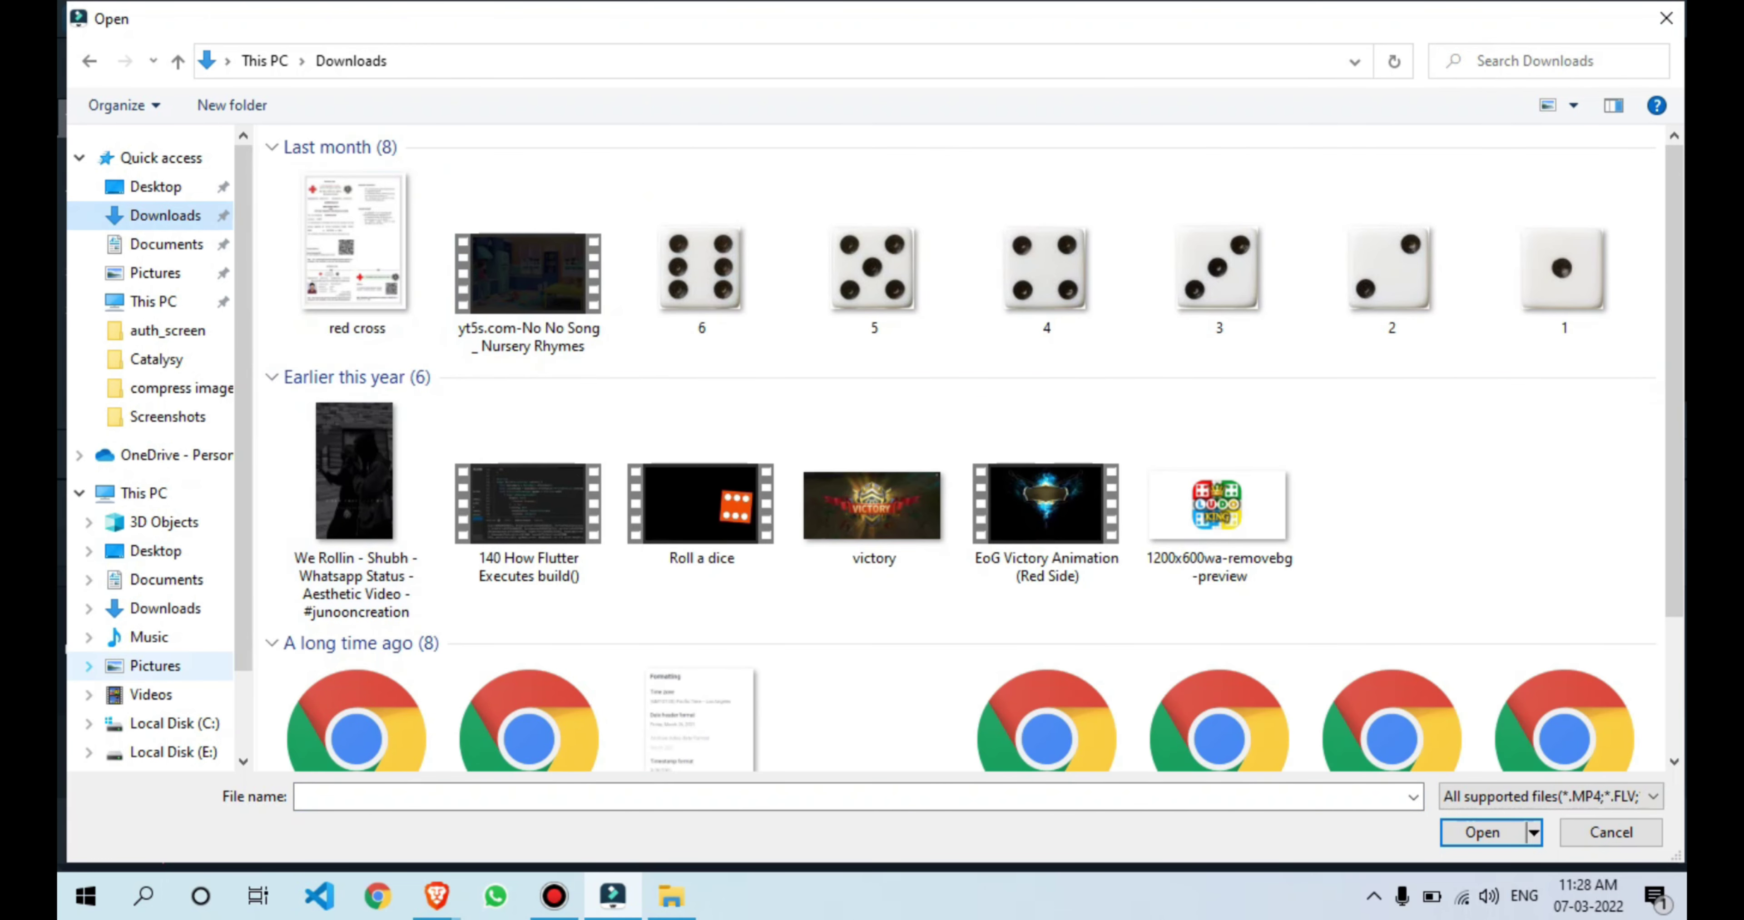
click(155, 187)
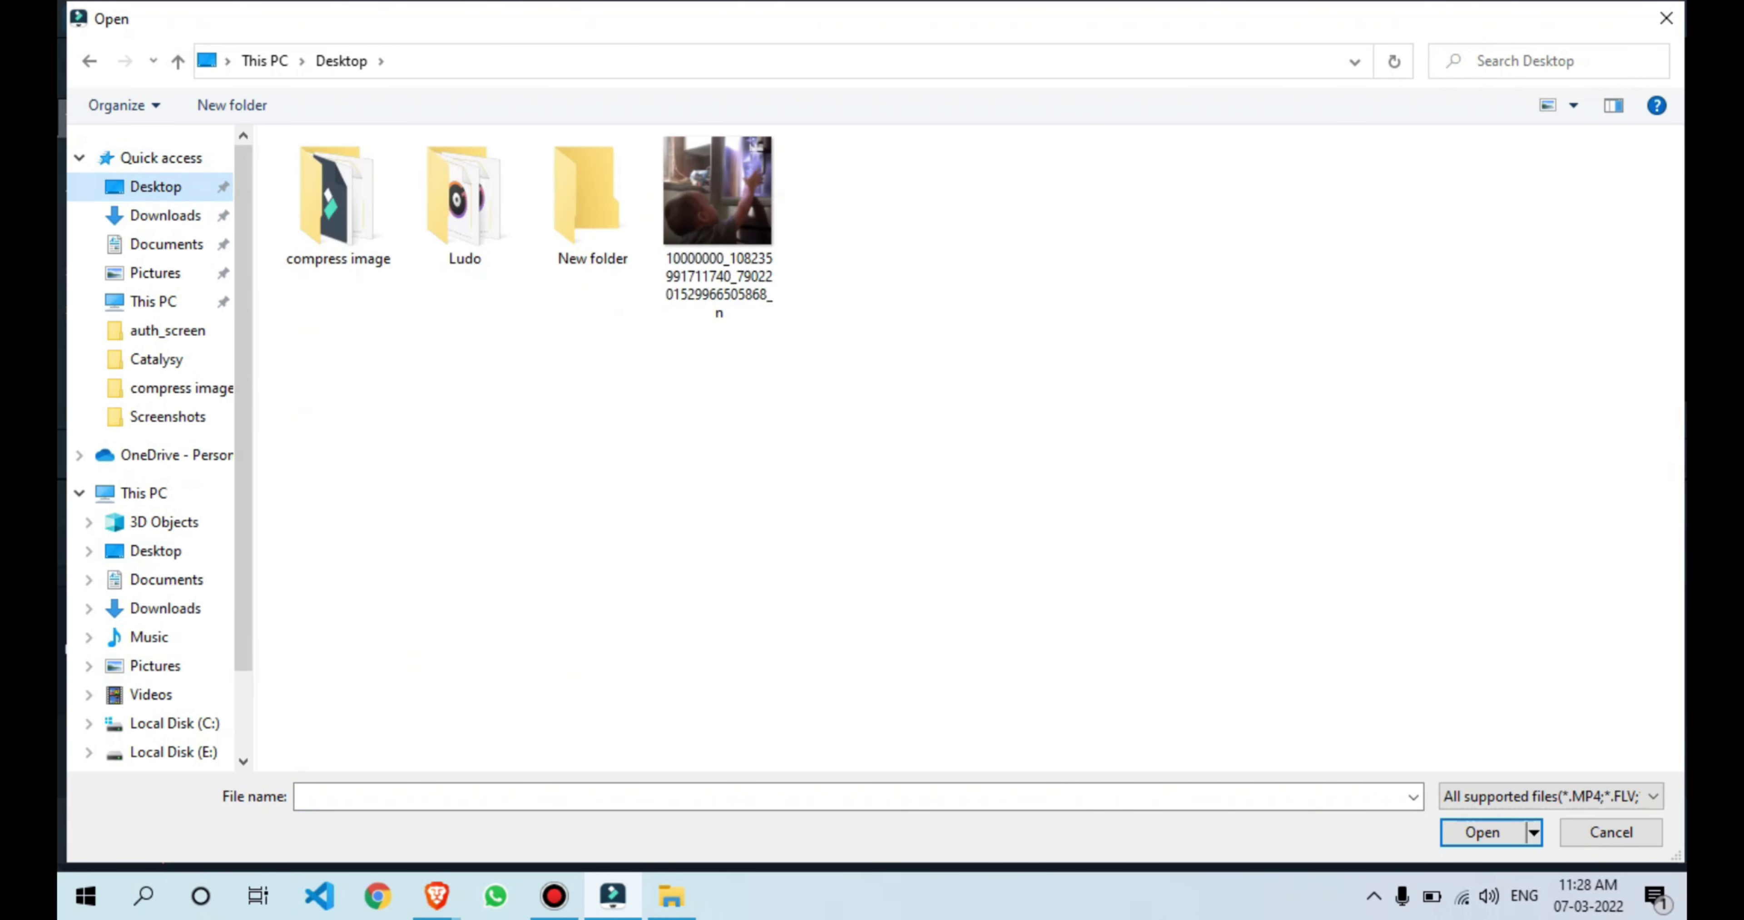
double_click(718, 224)
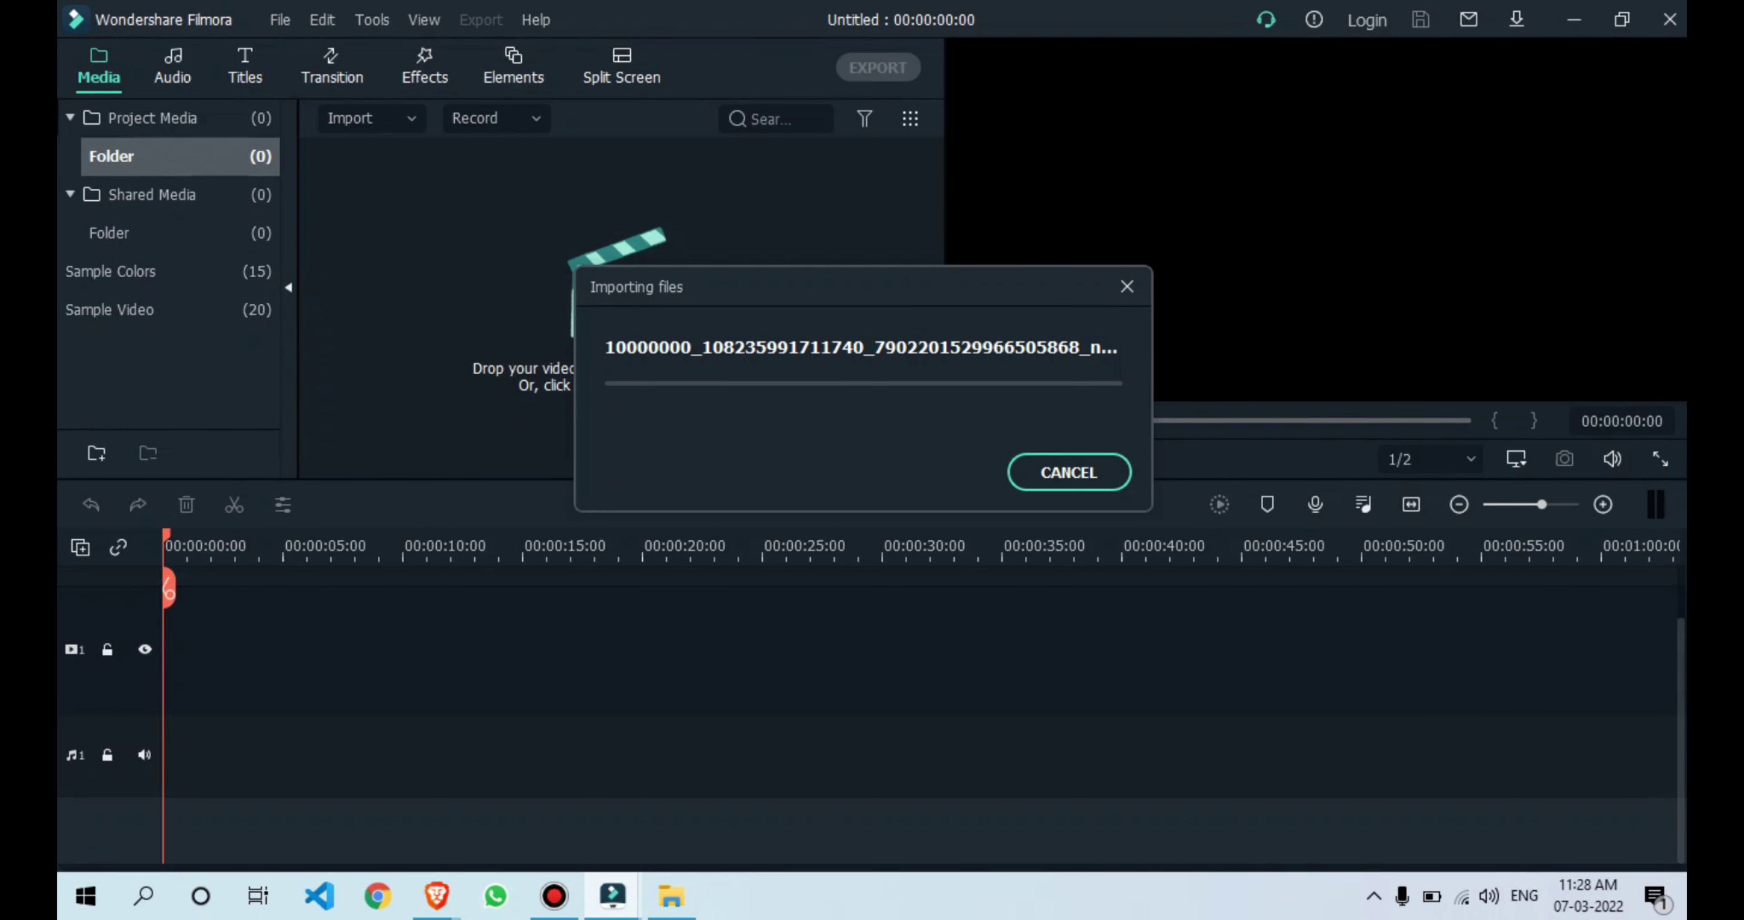
Step: Place the imported clip at the start of video track 1, keeping the project settings of 1920 x 1080 at 25fps
drag(404, 207, 203, 647)
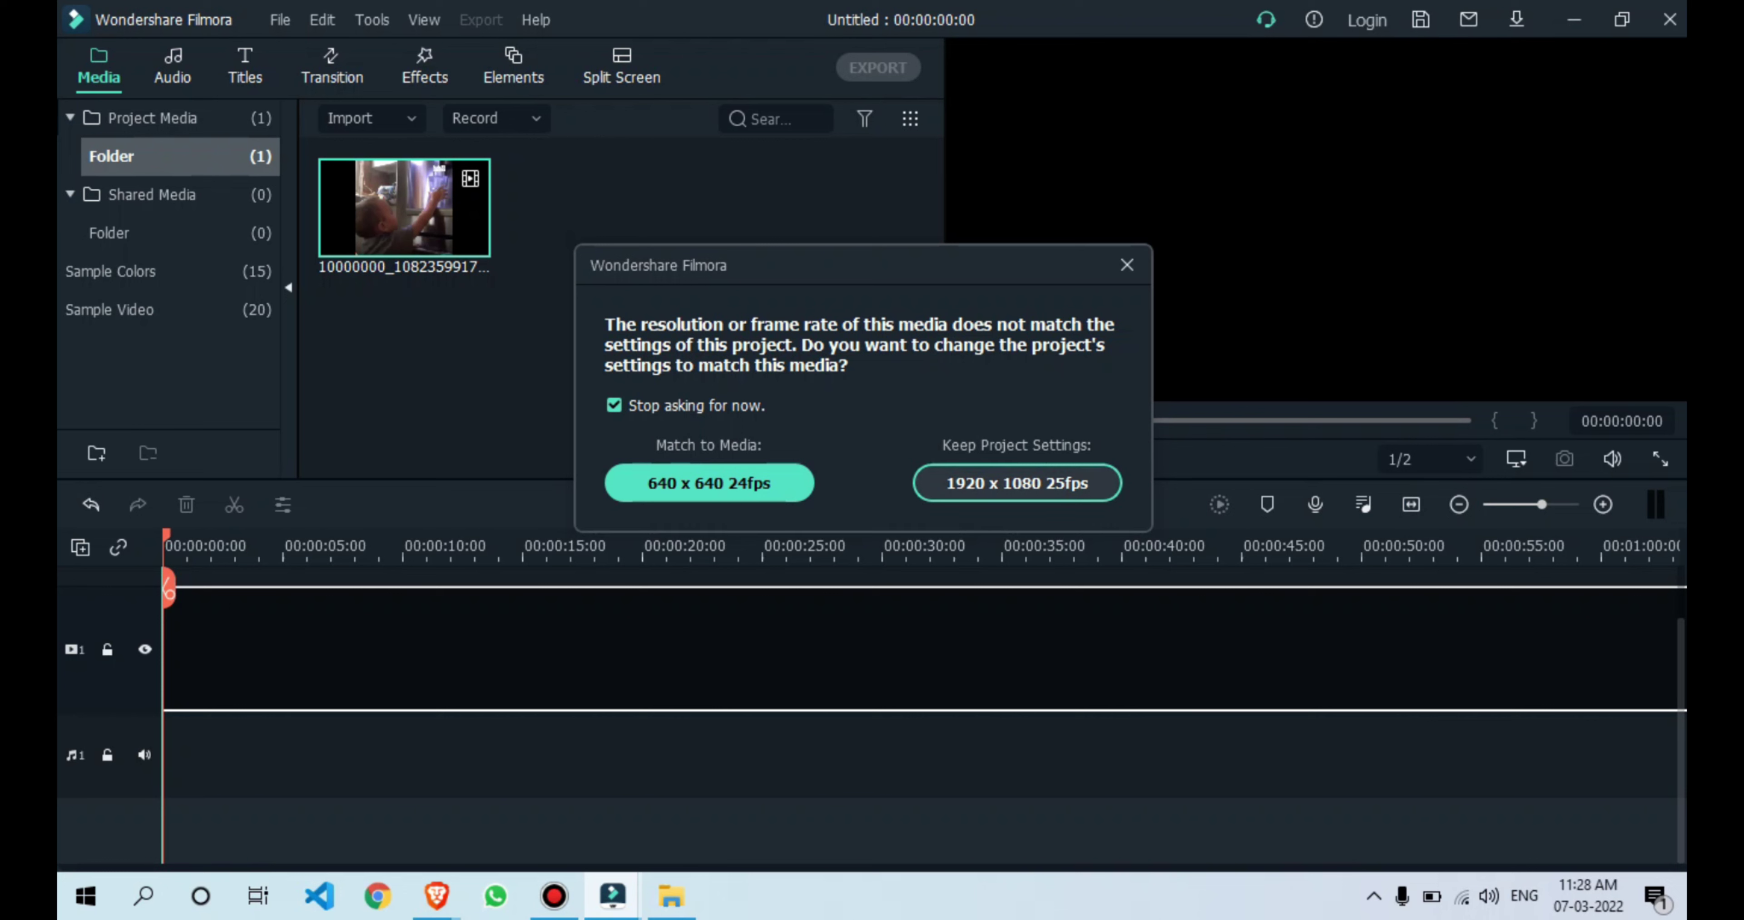
click(1070, 482)
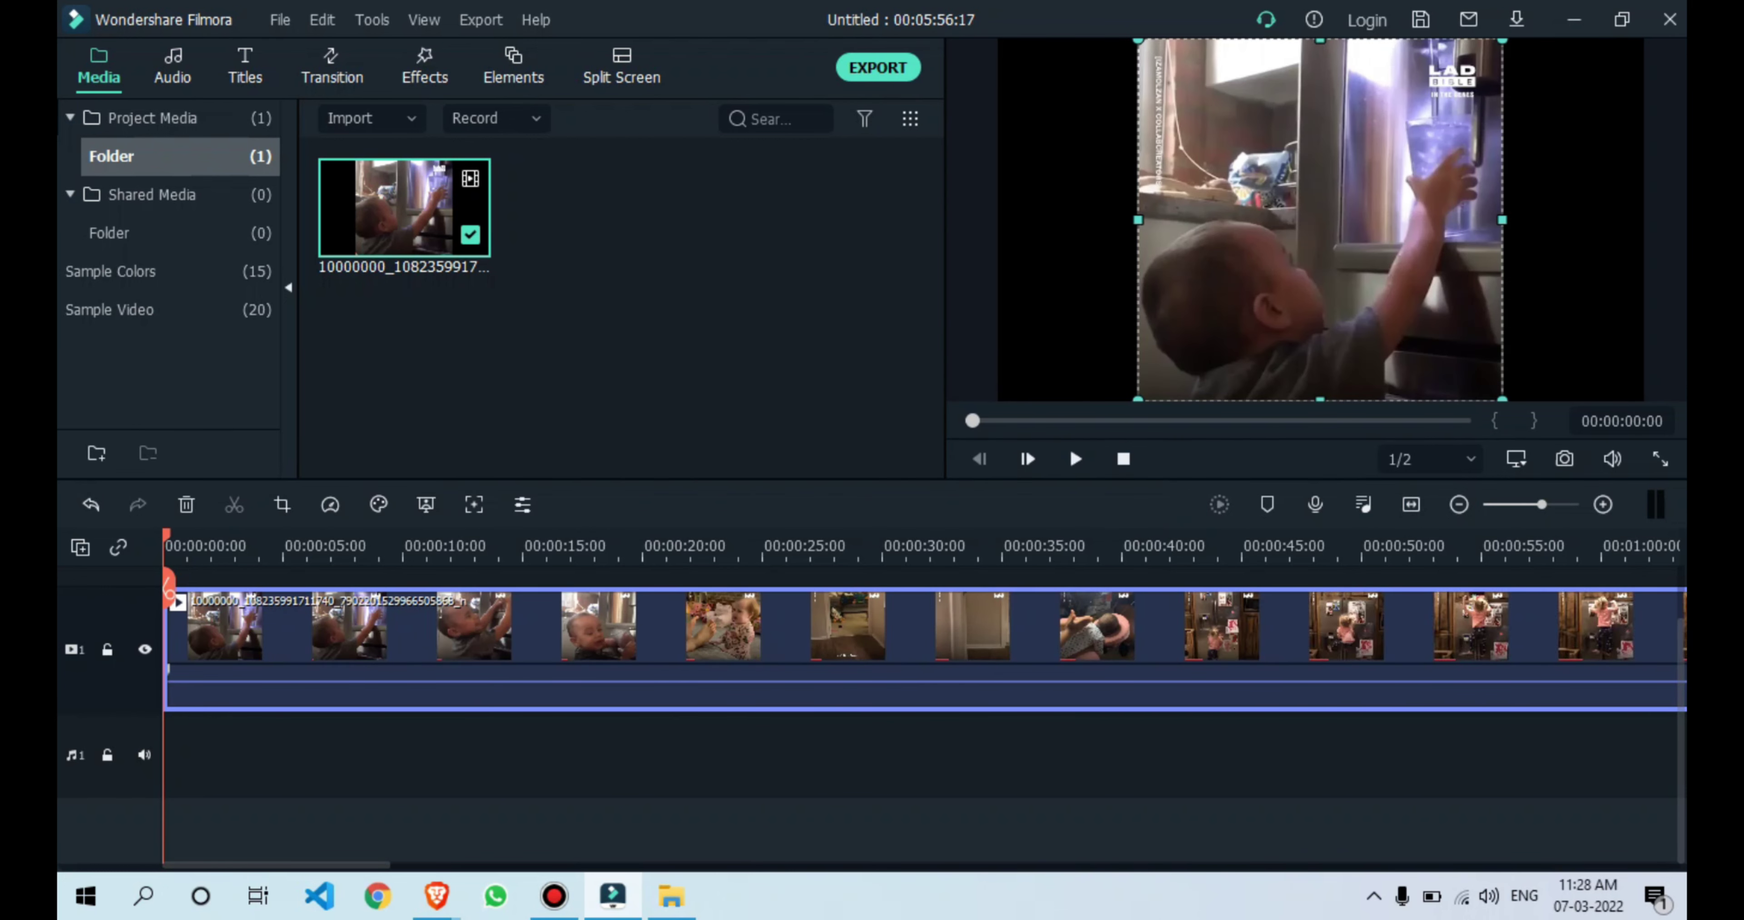
Step: Crop the timeline clip with a custom ratio to about 516 x 640, keeping the full height and trimming the side with the LADbible watermark
right_click(373, 602)
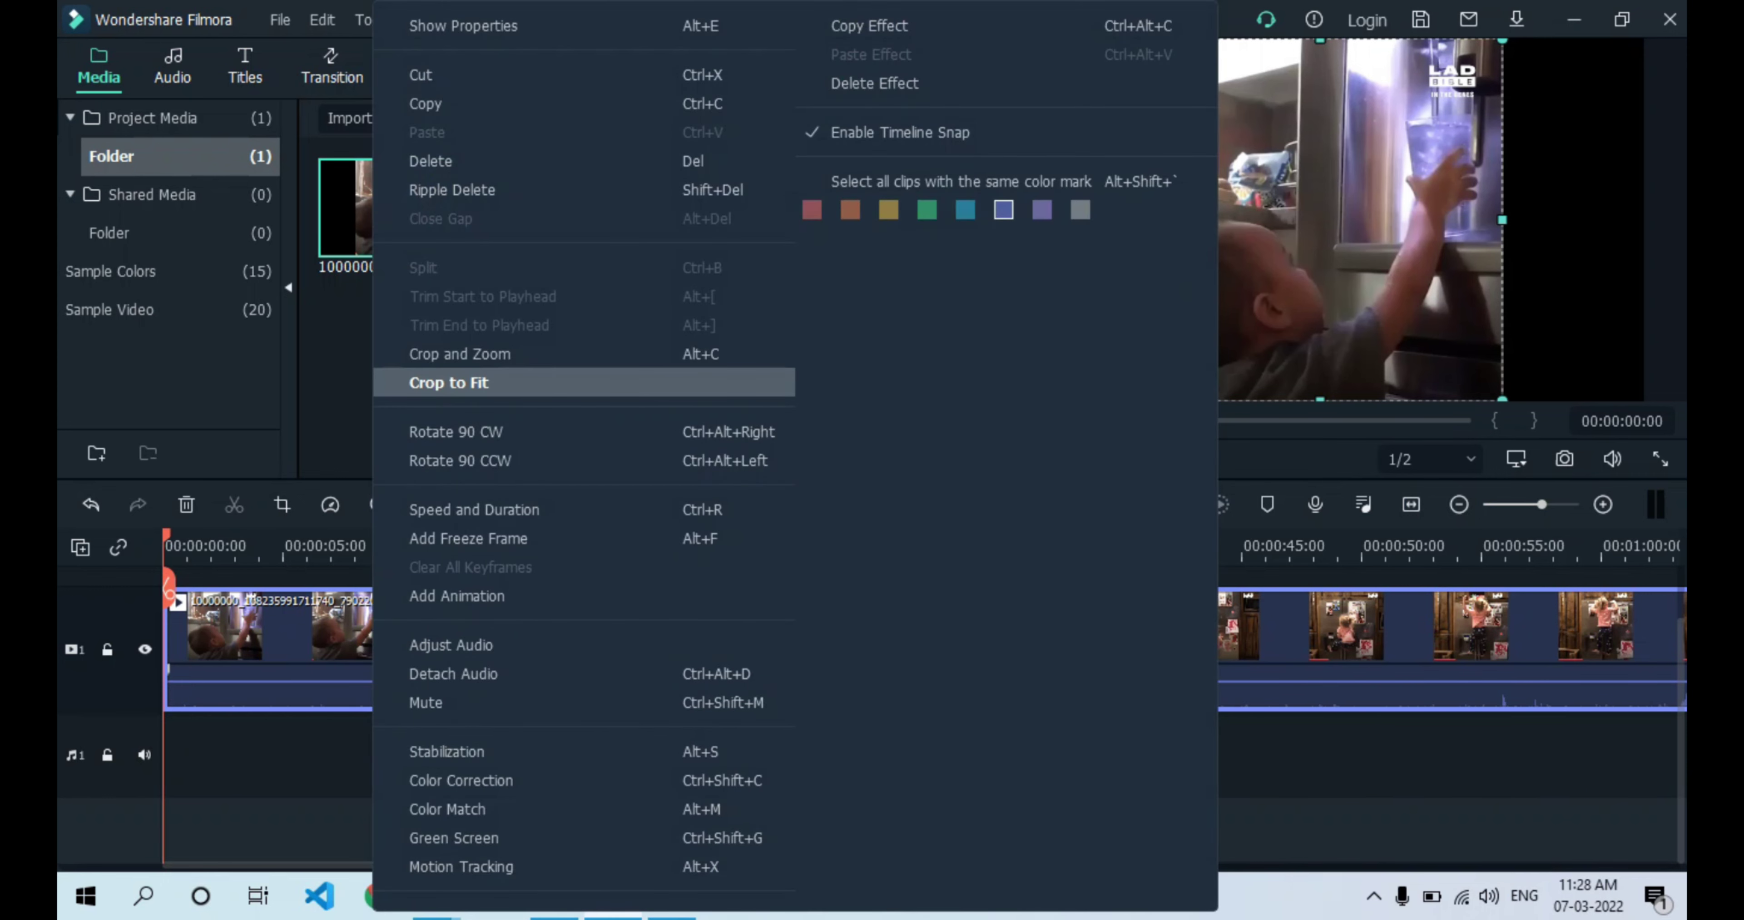
click(461, 354)
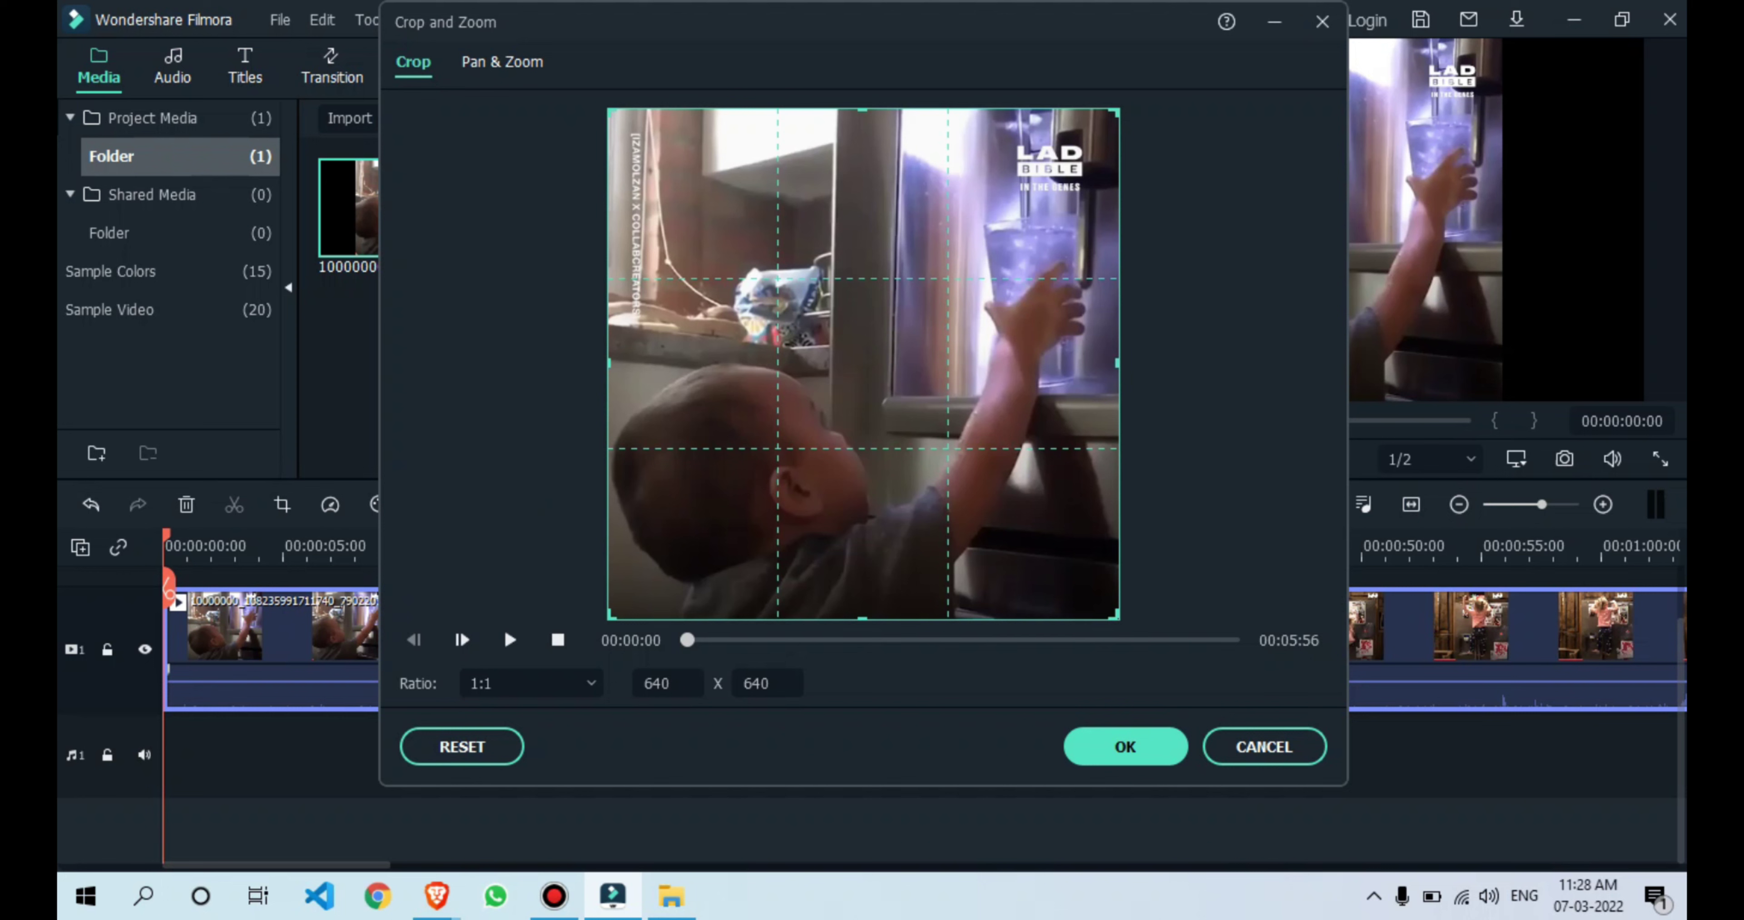
drag(1117, 110, 978, 249)
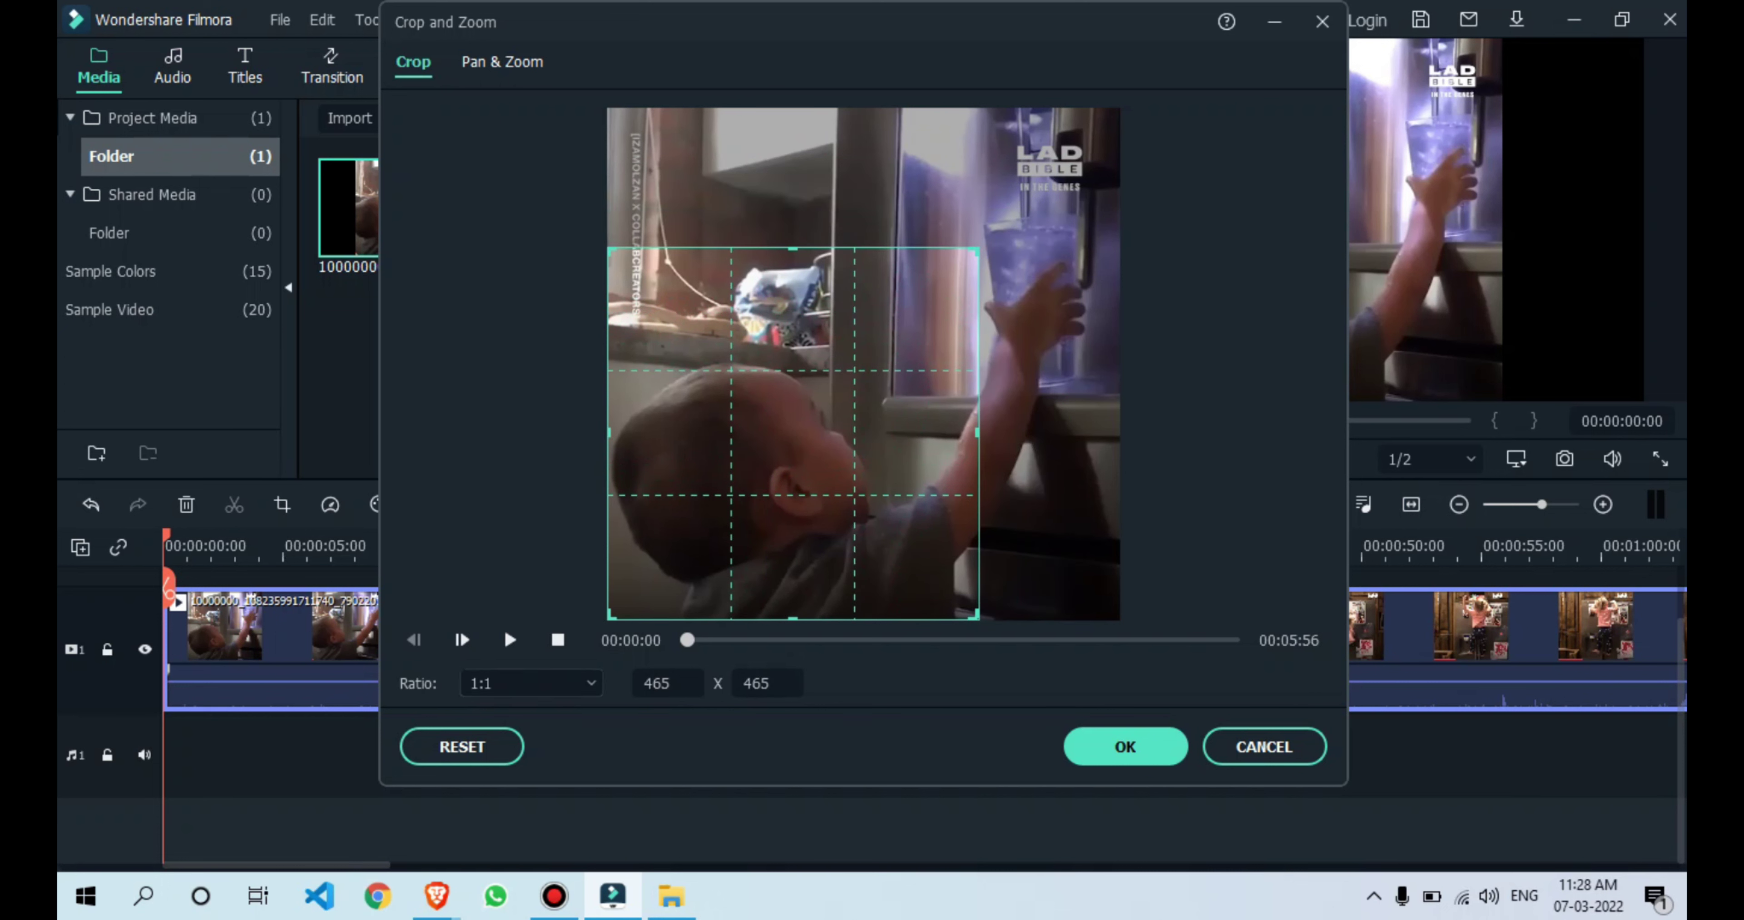
click(531, 683)
click(505, 631)
drag(793, 249, 793, 108)
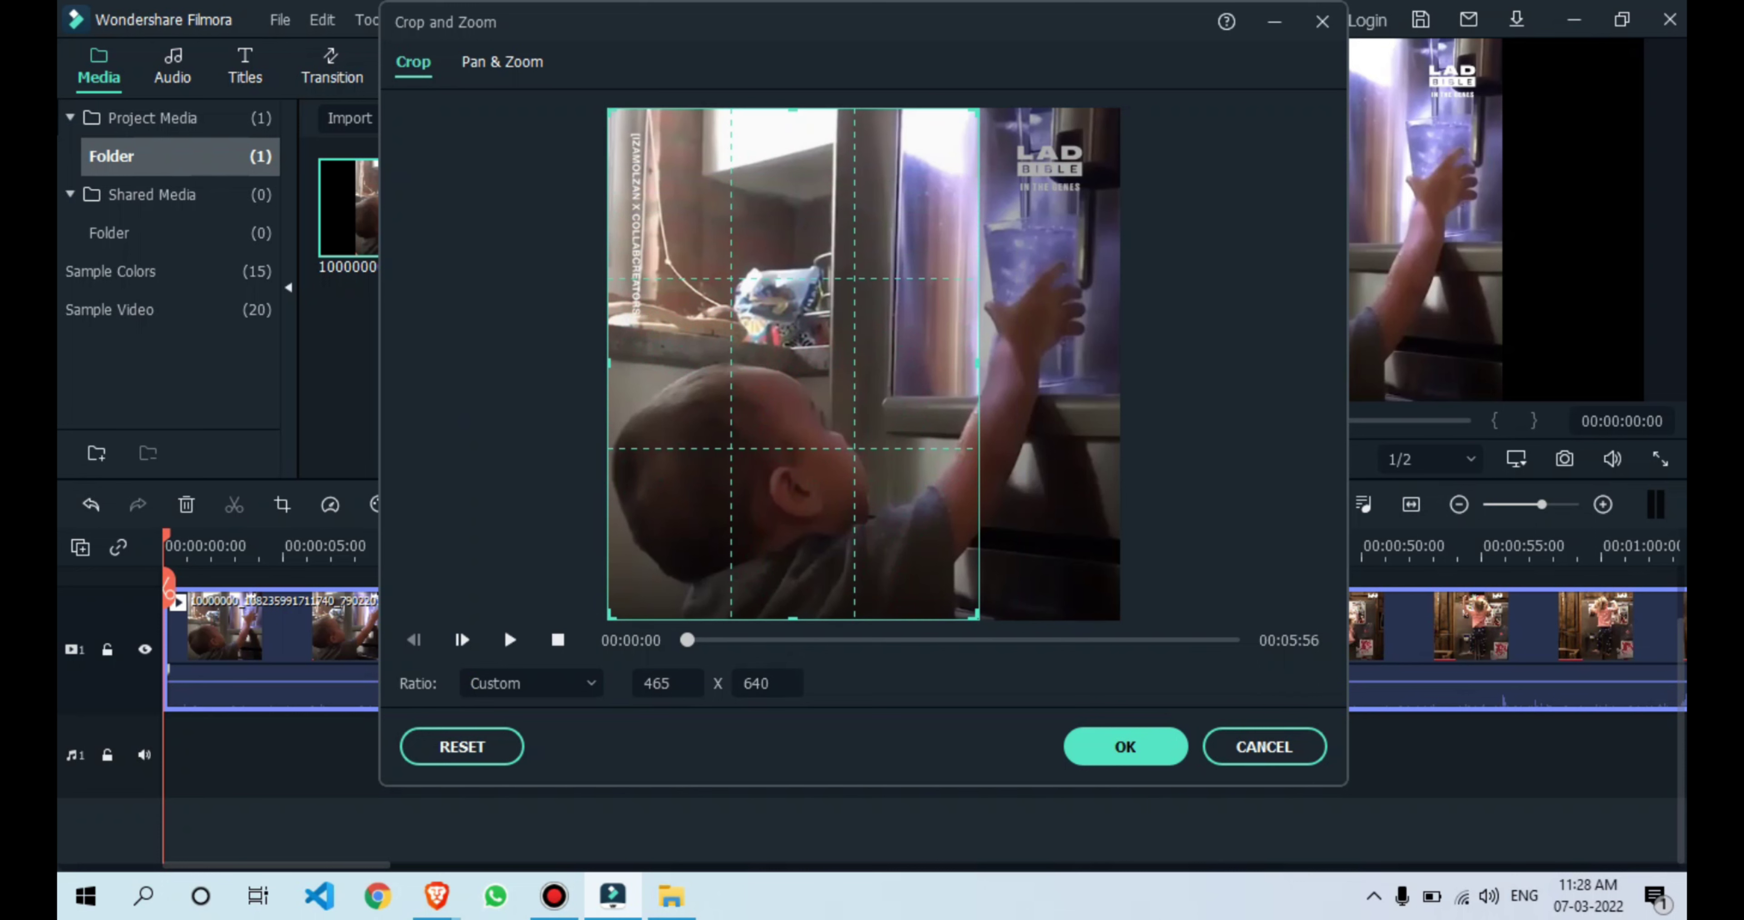
drag(975, 363, 1019, 363)
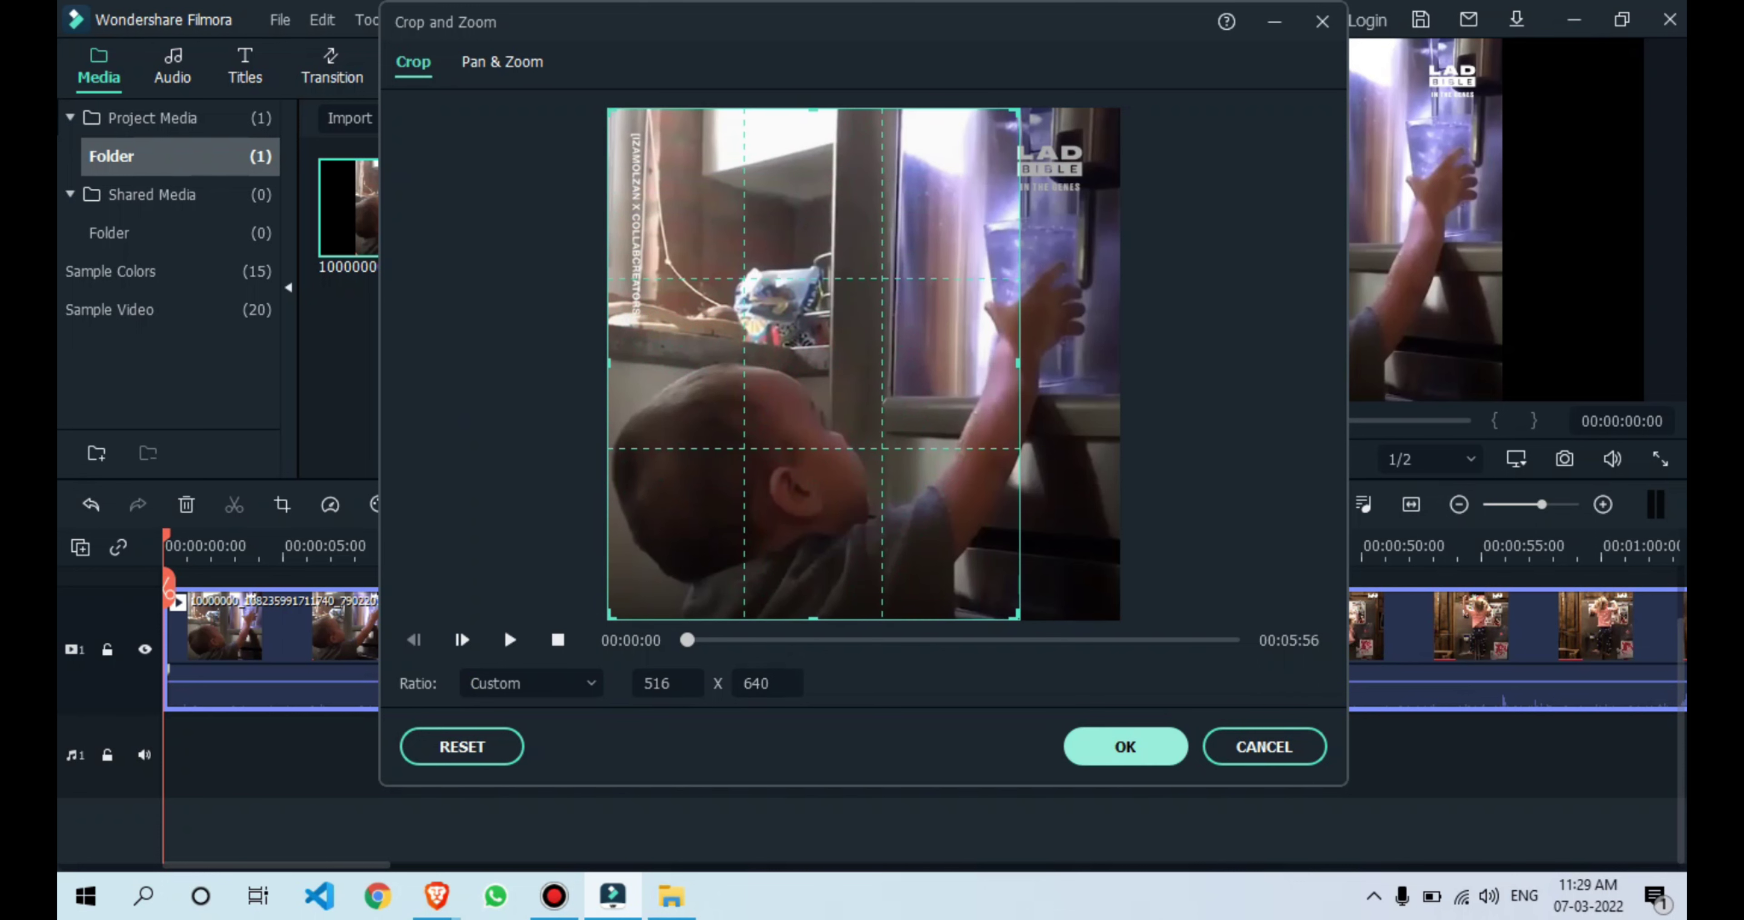
click(1124, 746)
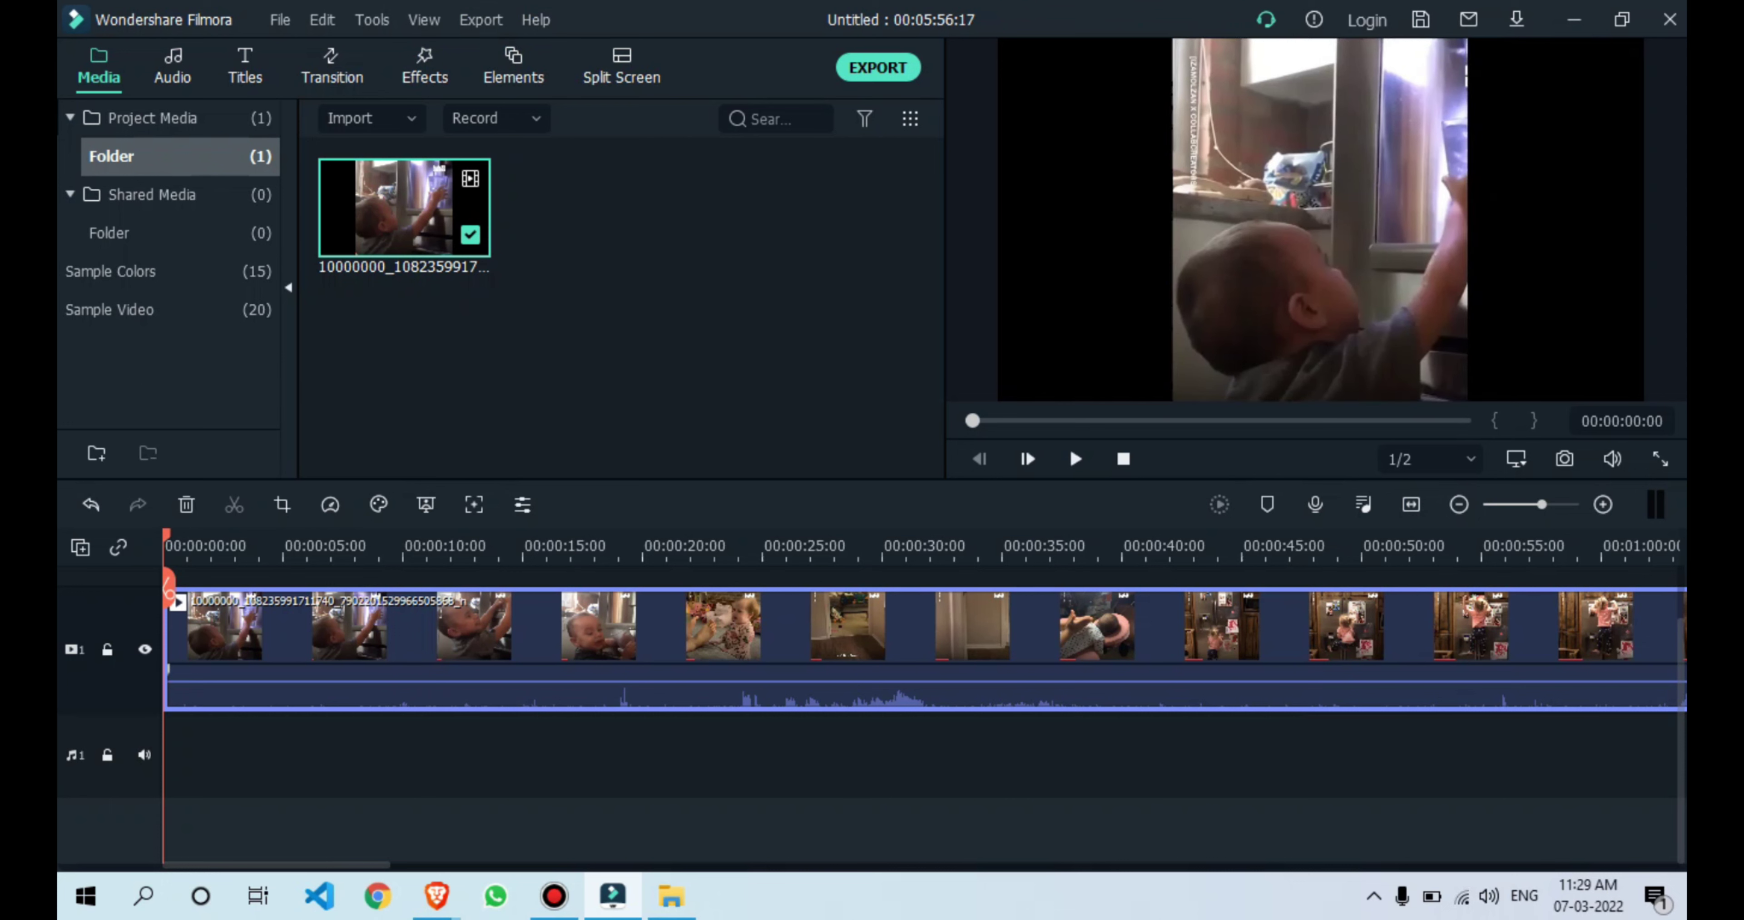
Step: Split the timeline clip at 00:01:22:16 and 00:01:28:24, and delete the section between the two cuts
click(1086, 420)
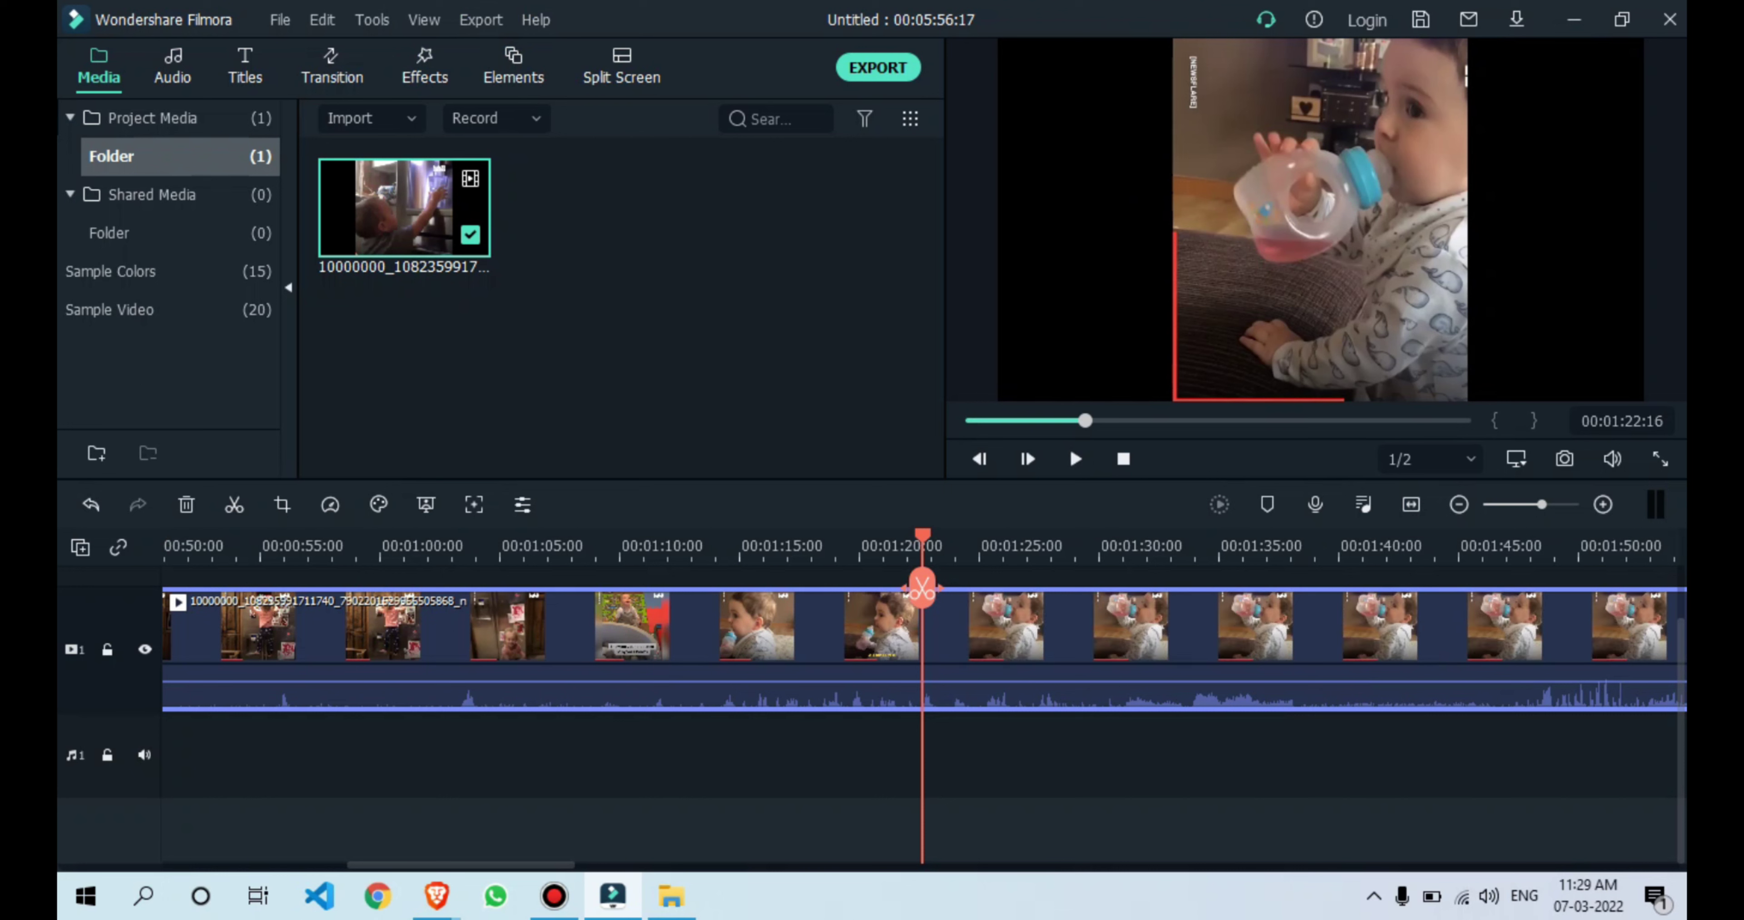
key(ctrl+b)
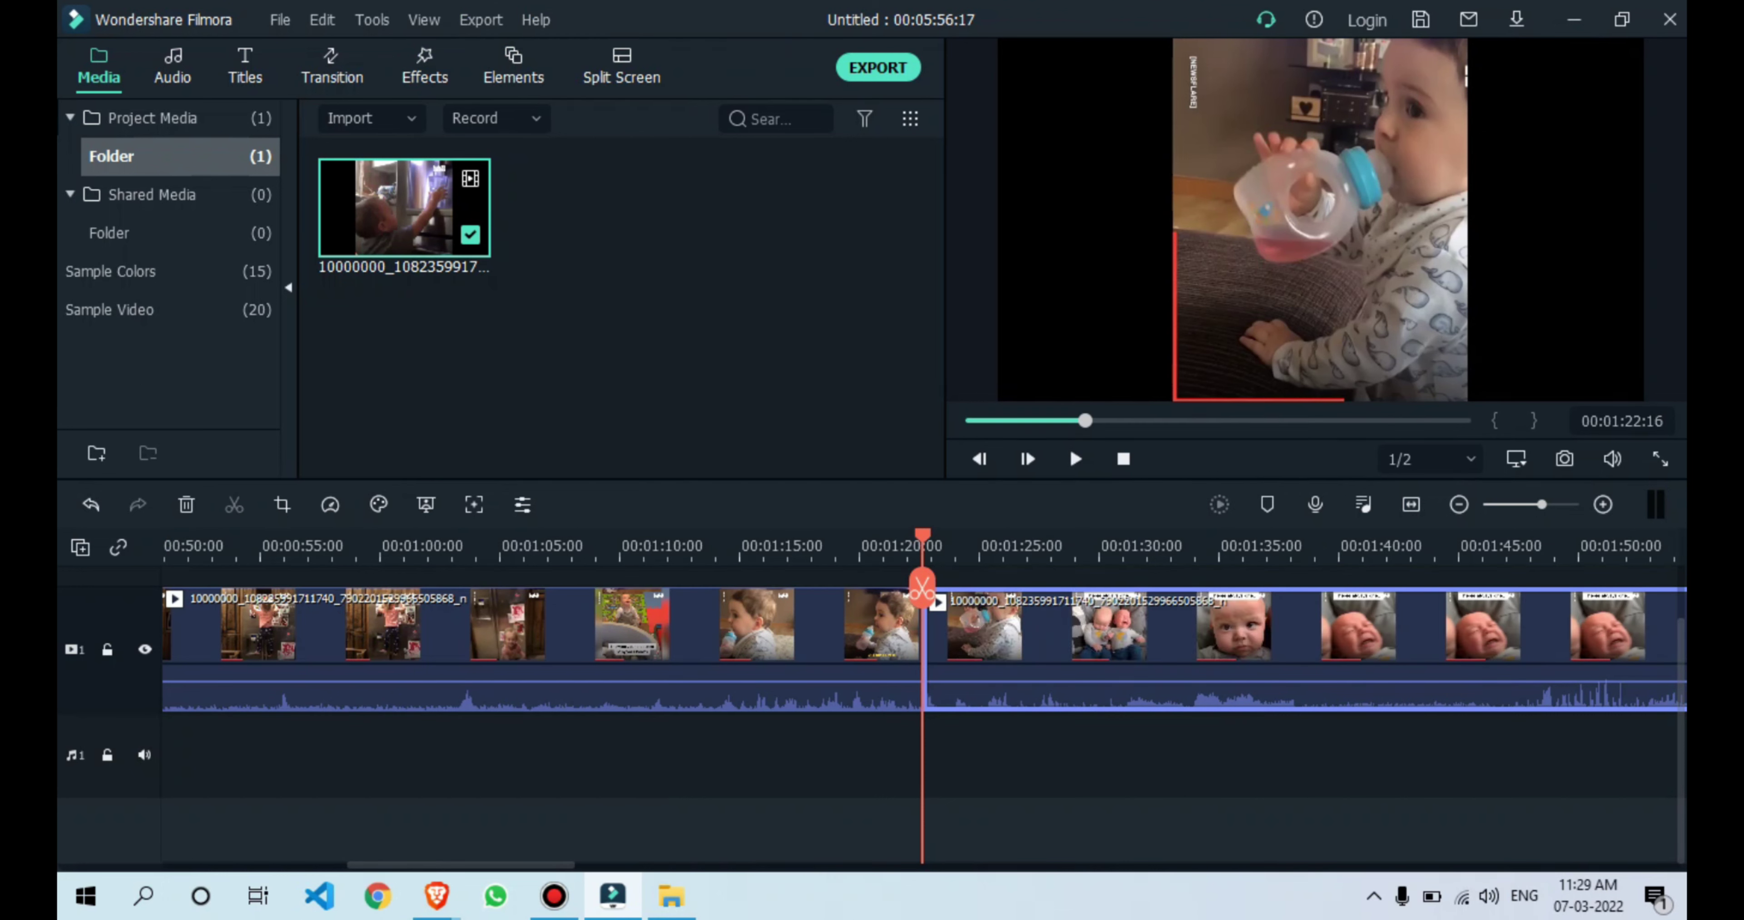
drag(922, 586, 1074, 586)
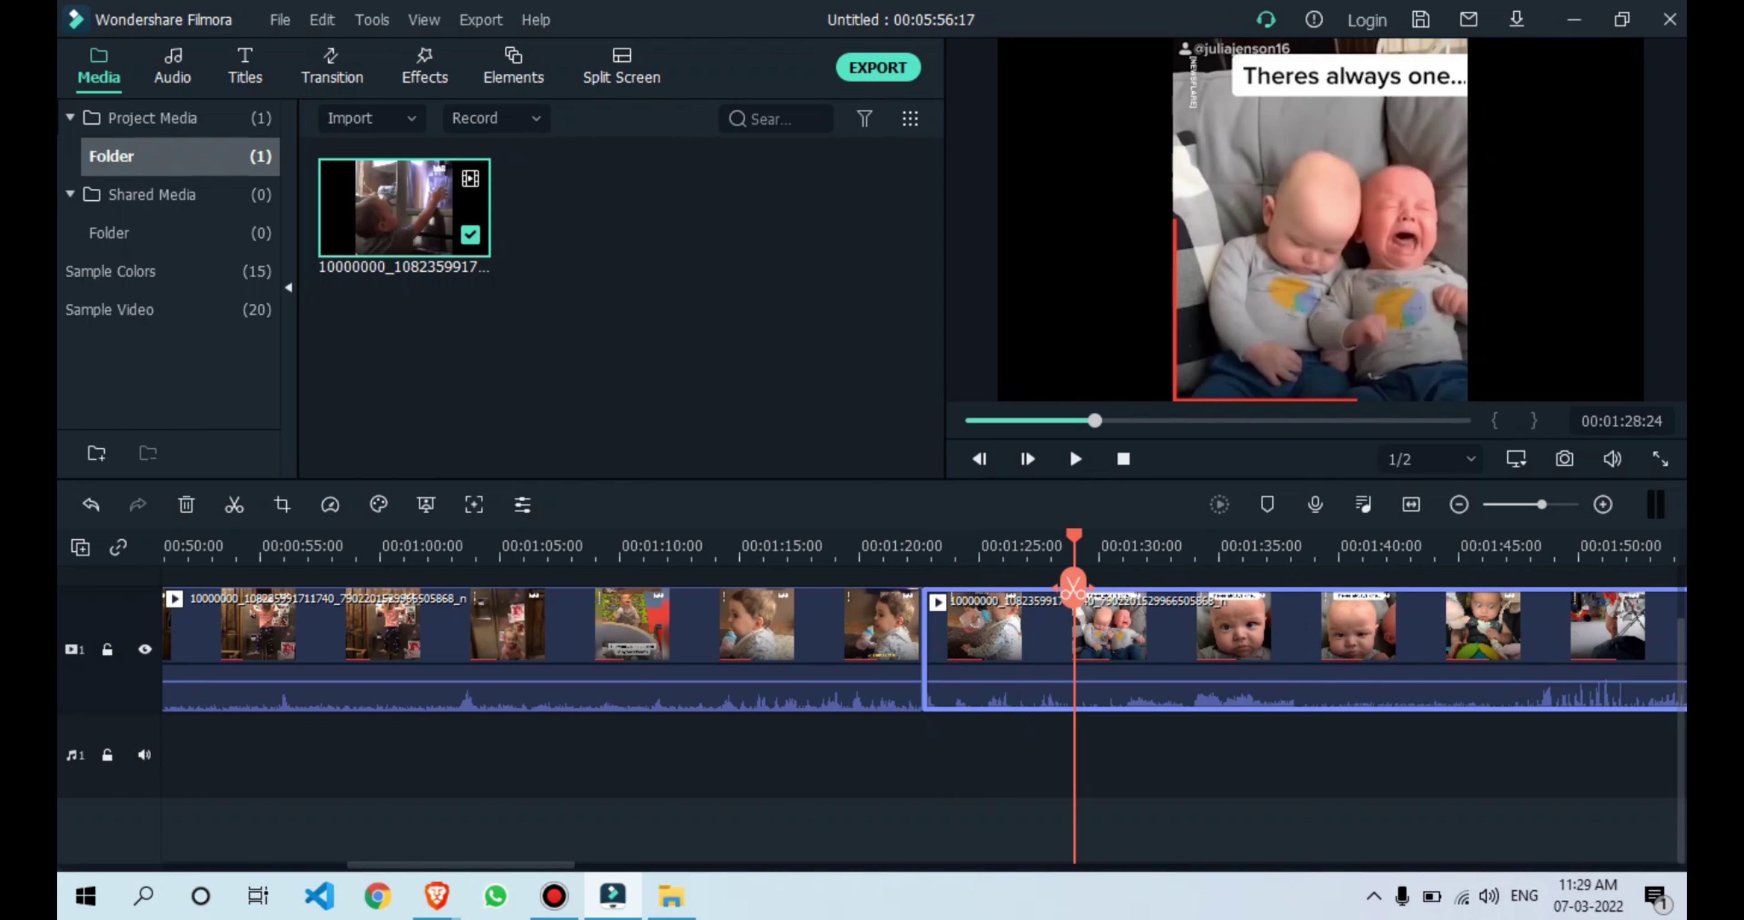
key(ctrl+b)
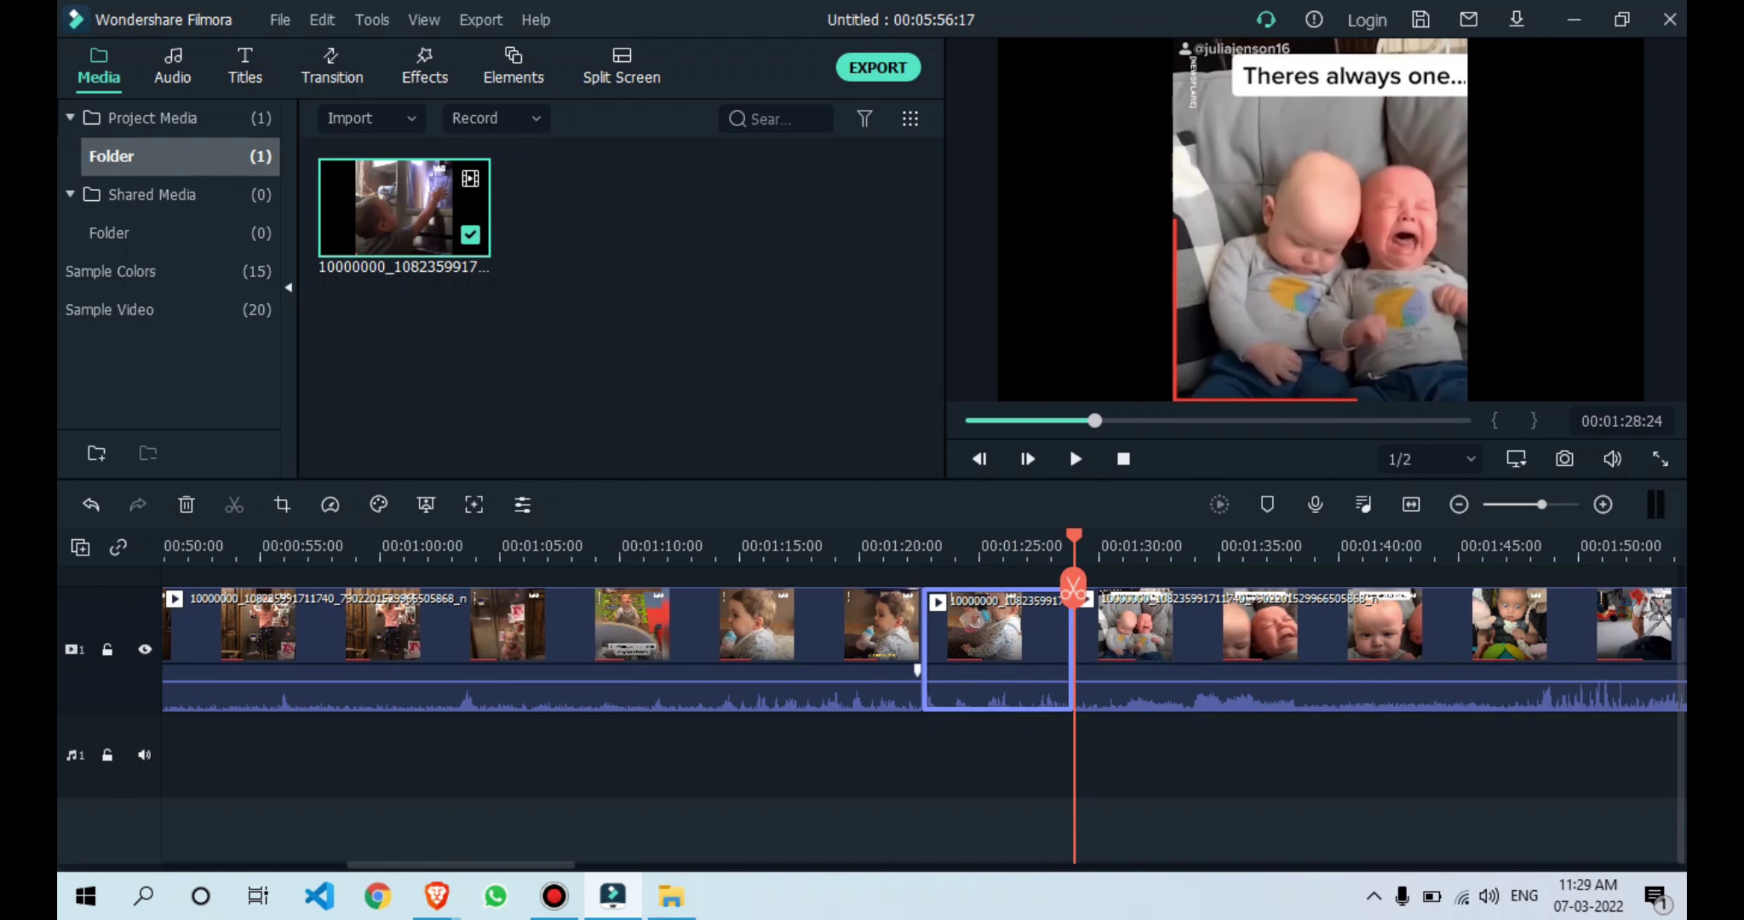
key(Delete)
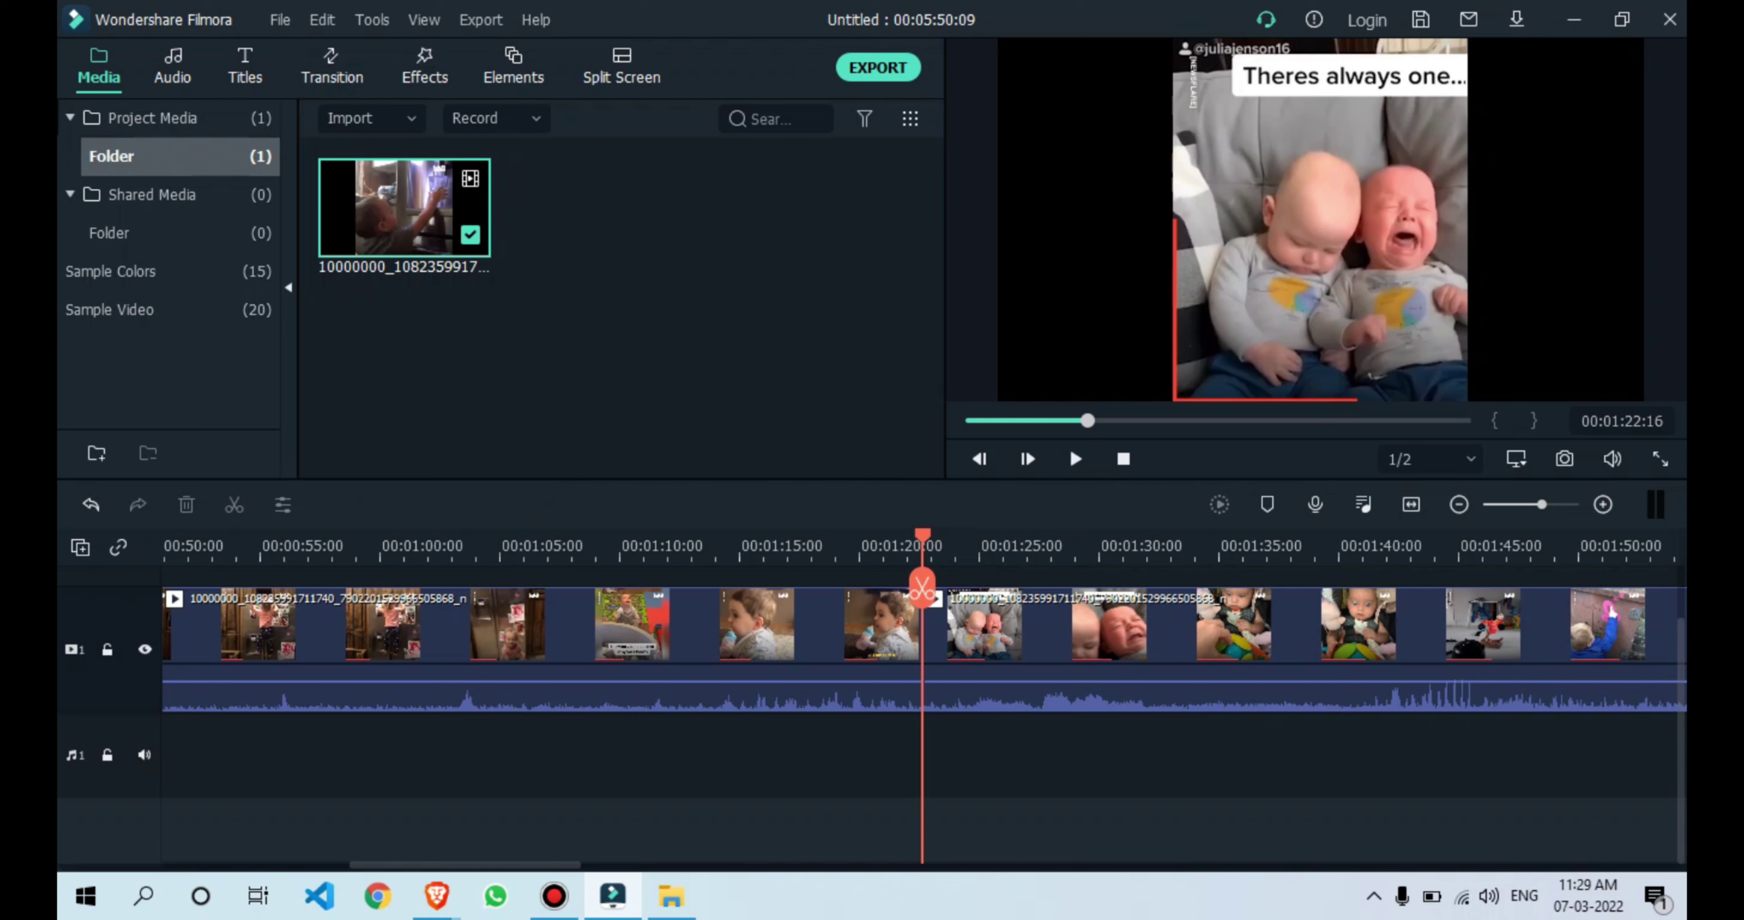
Step: Preview the footage at 00:03:00:07 on the timeline and check the project's MP4 export settings without exporting
key(ctrl+minus)
key(ctrl+minus)
key(ctrl+minus)
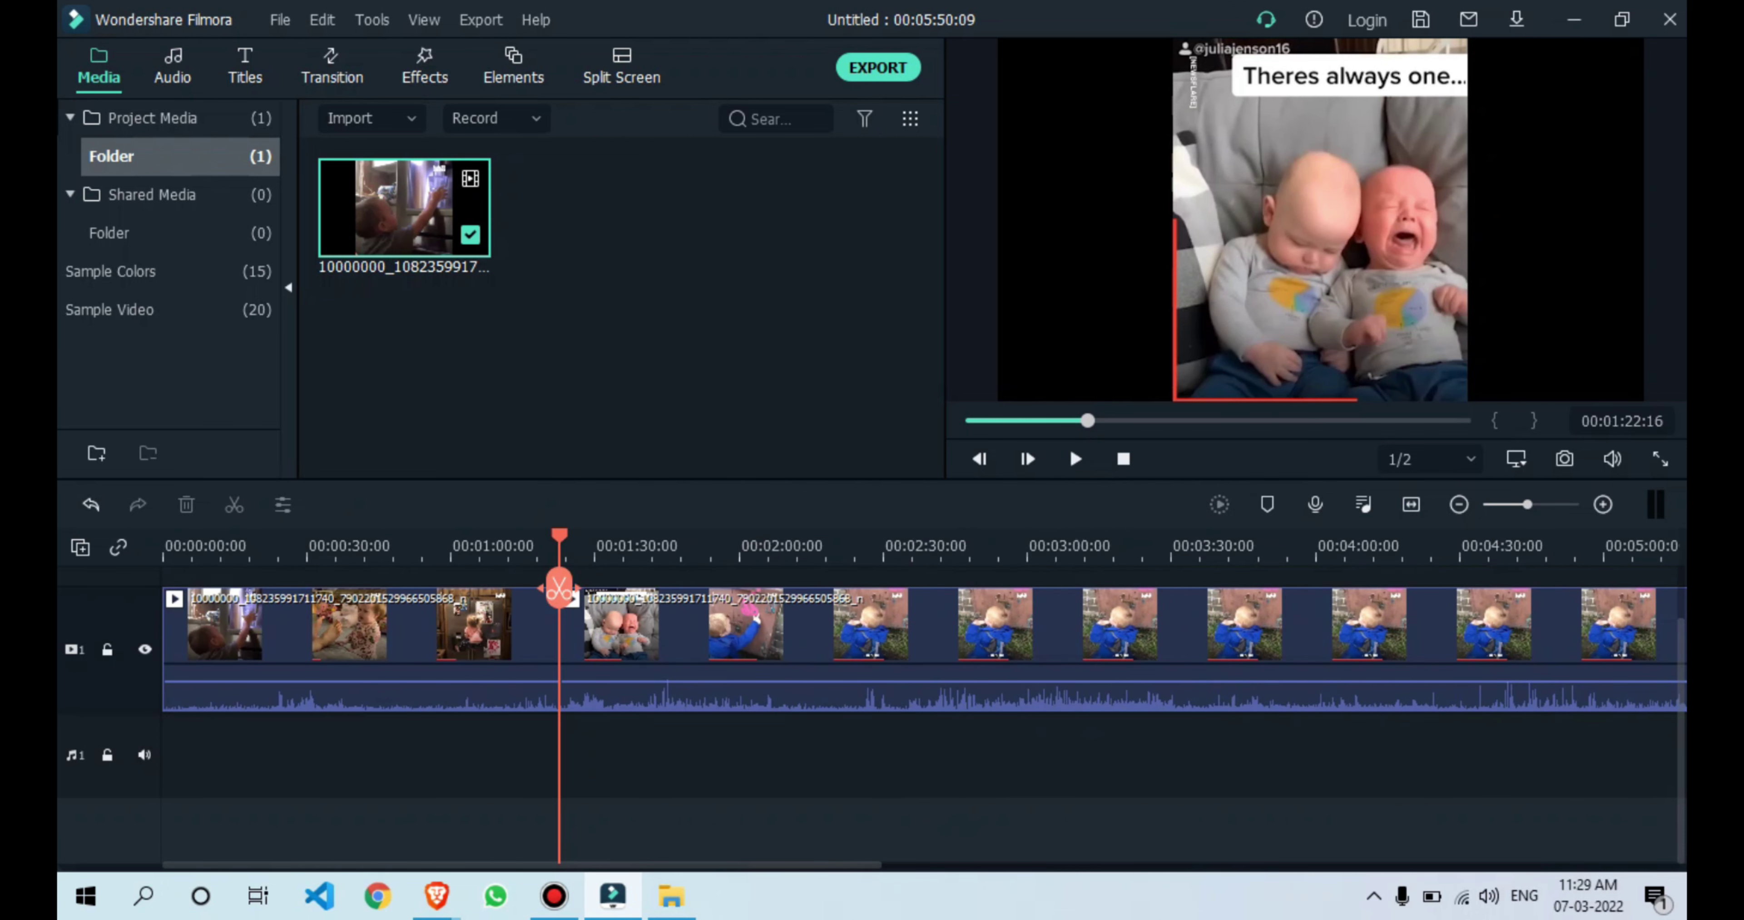
key(ctrl+minus)
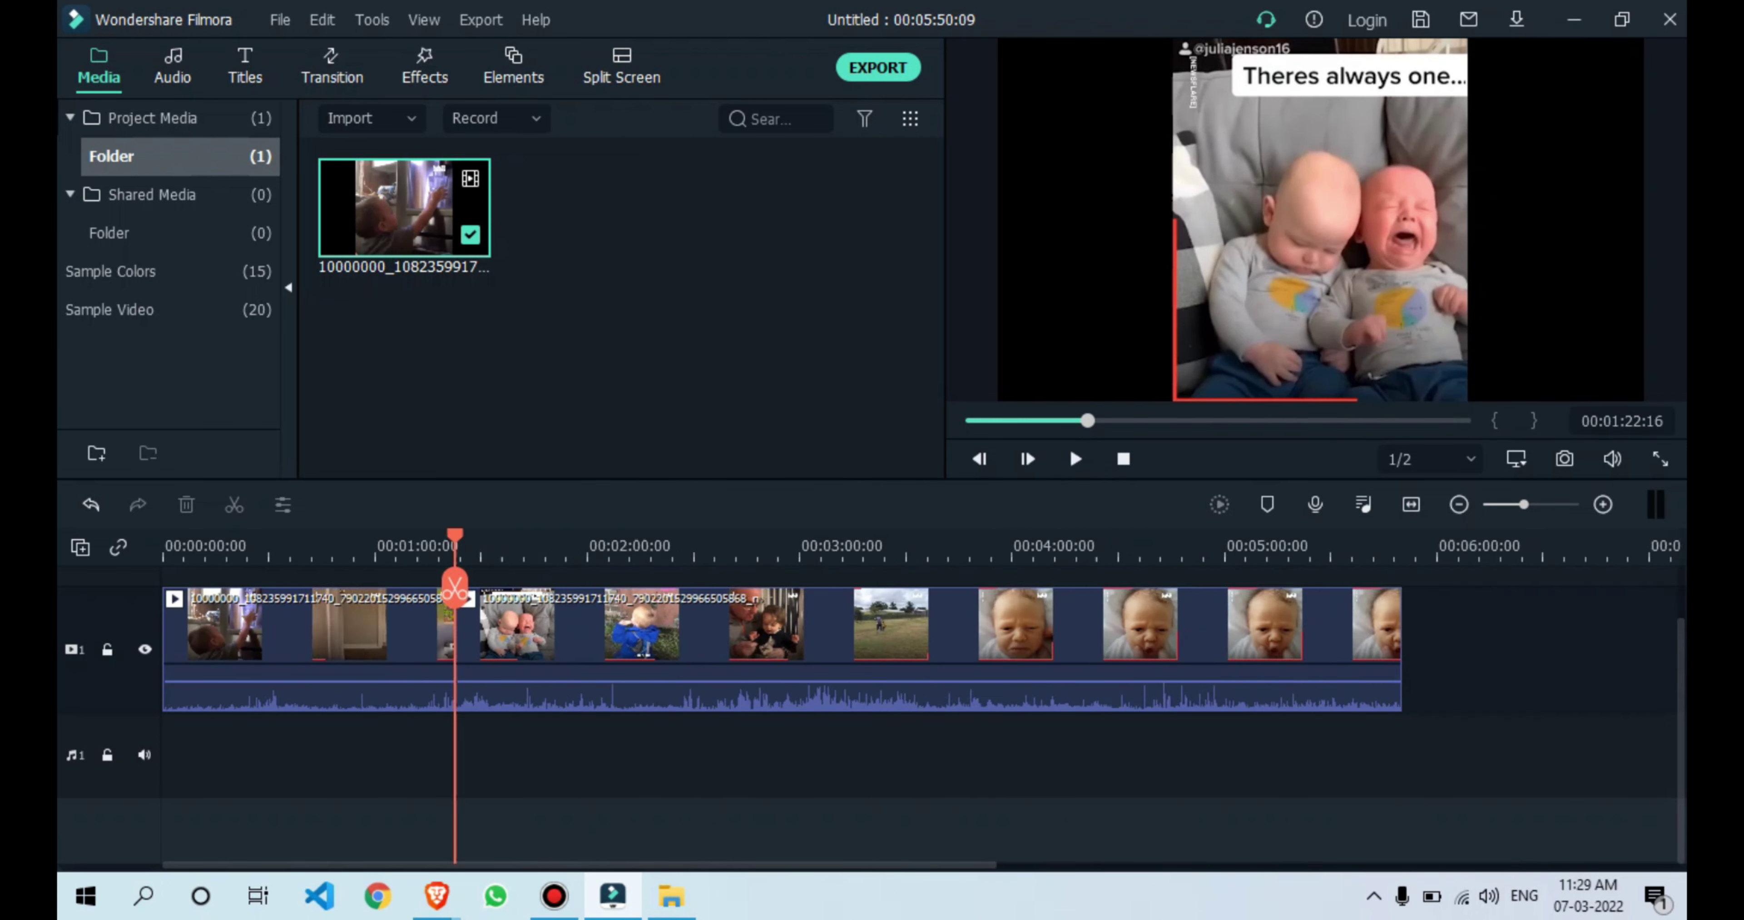
click(530, 547)
click(696, 546)
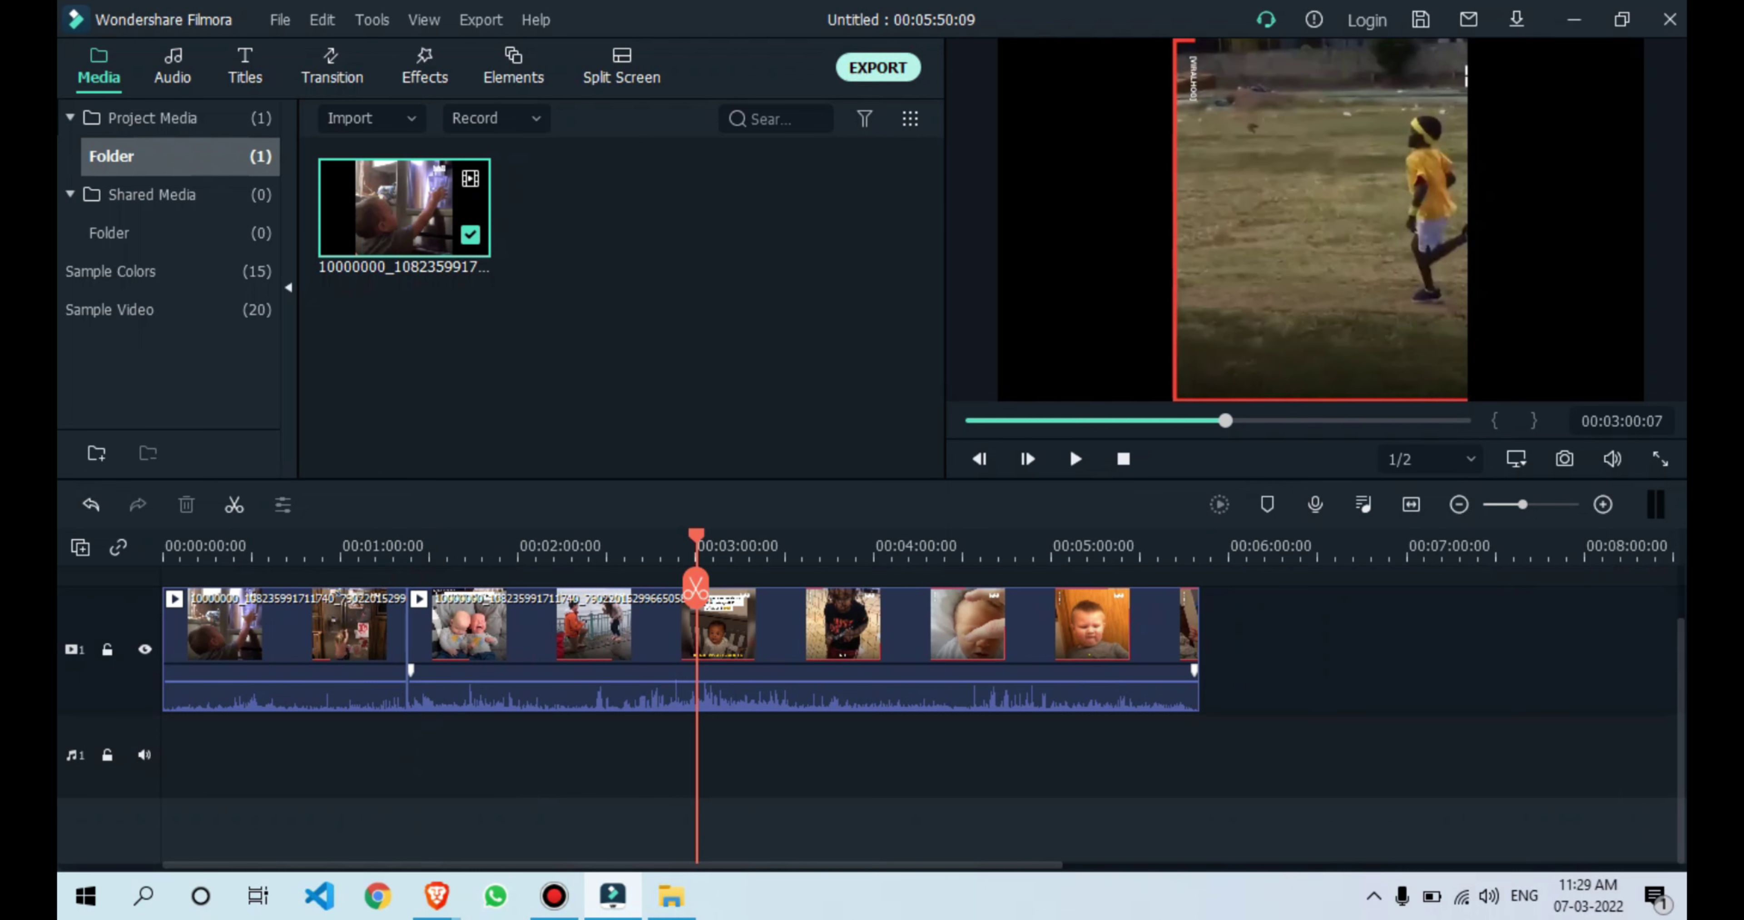
key(ctrl+e)
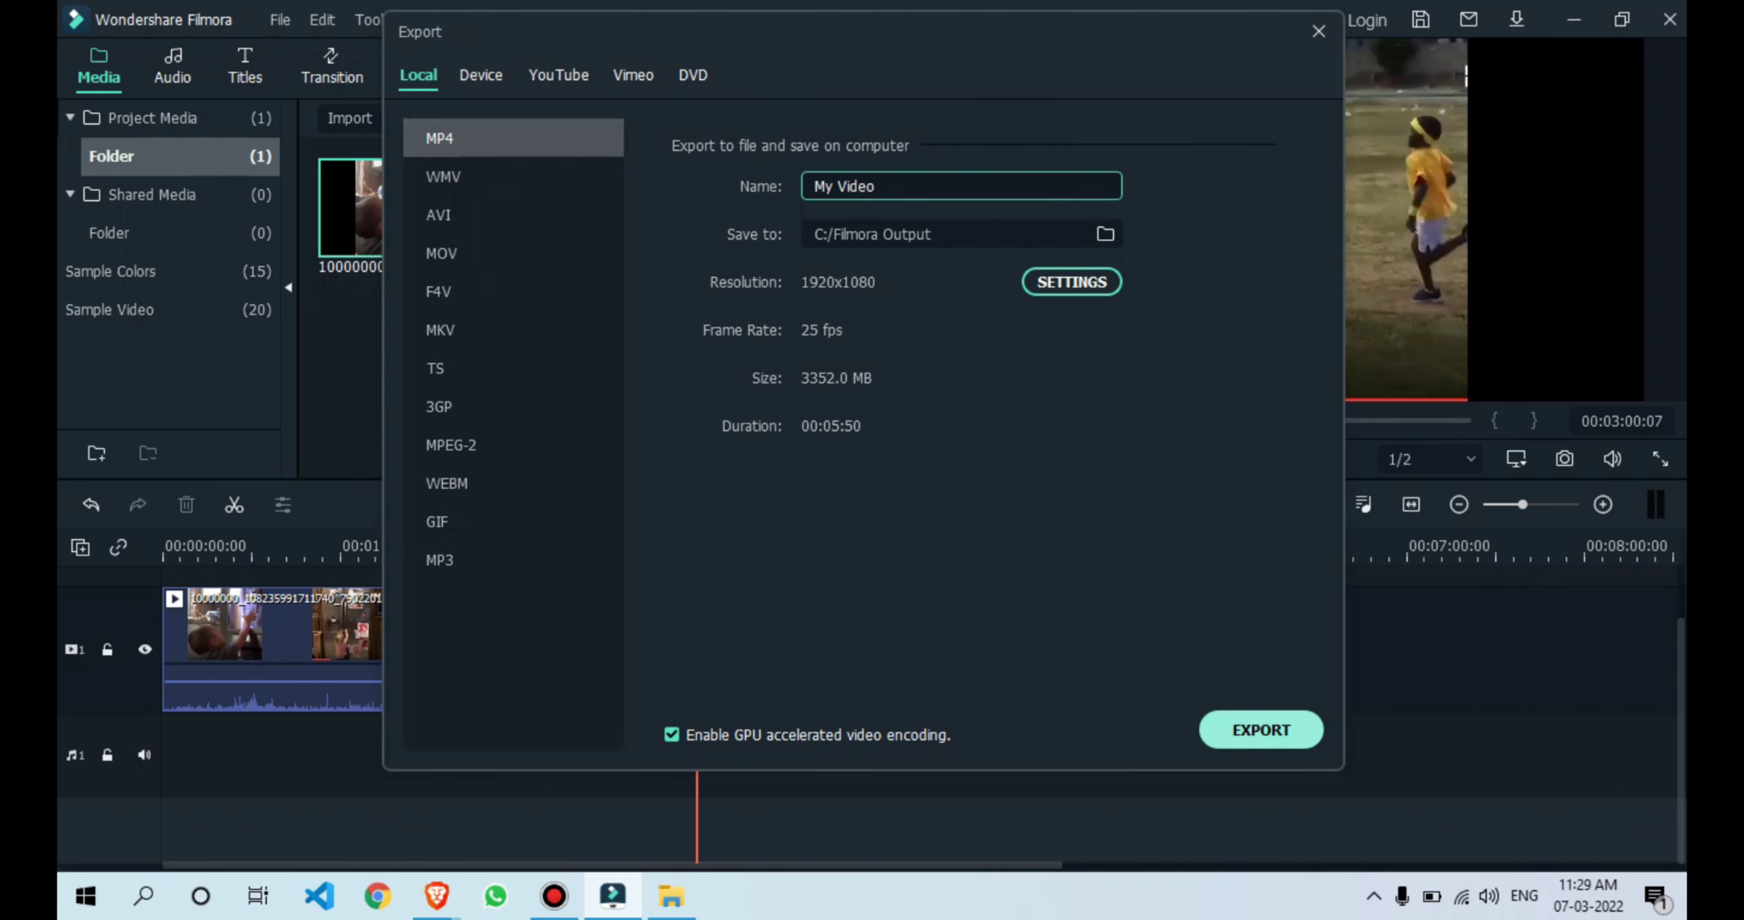
key(Escape)
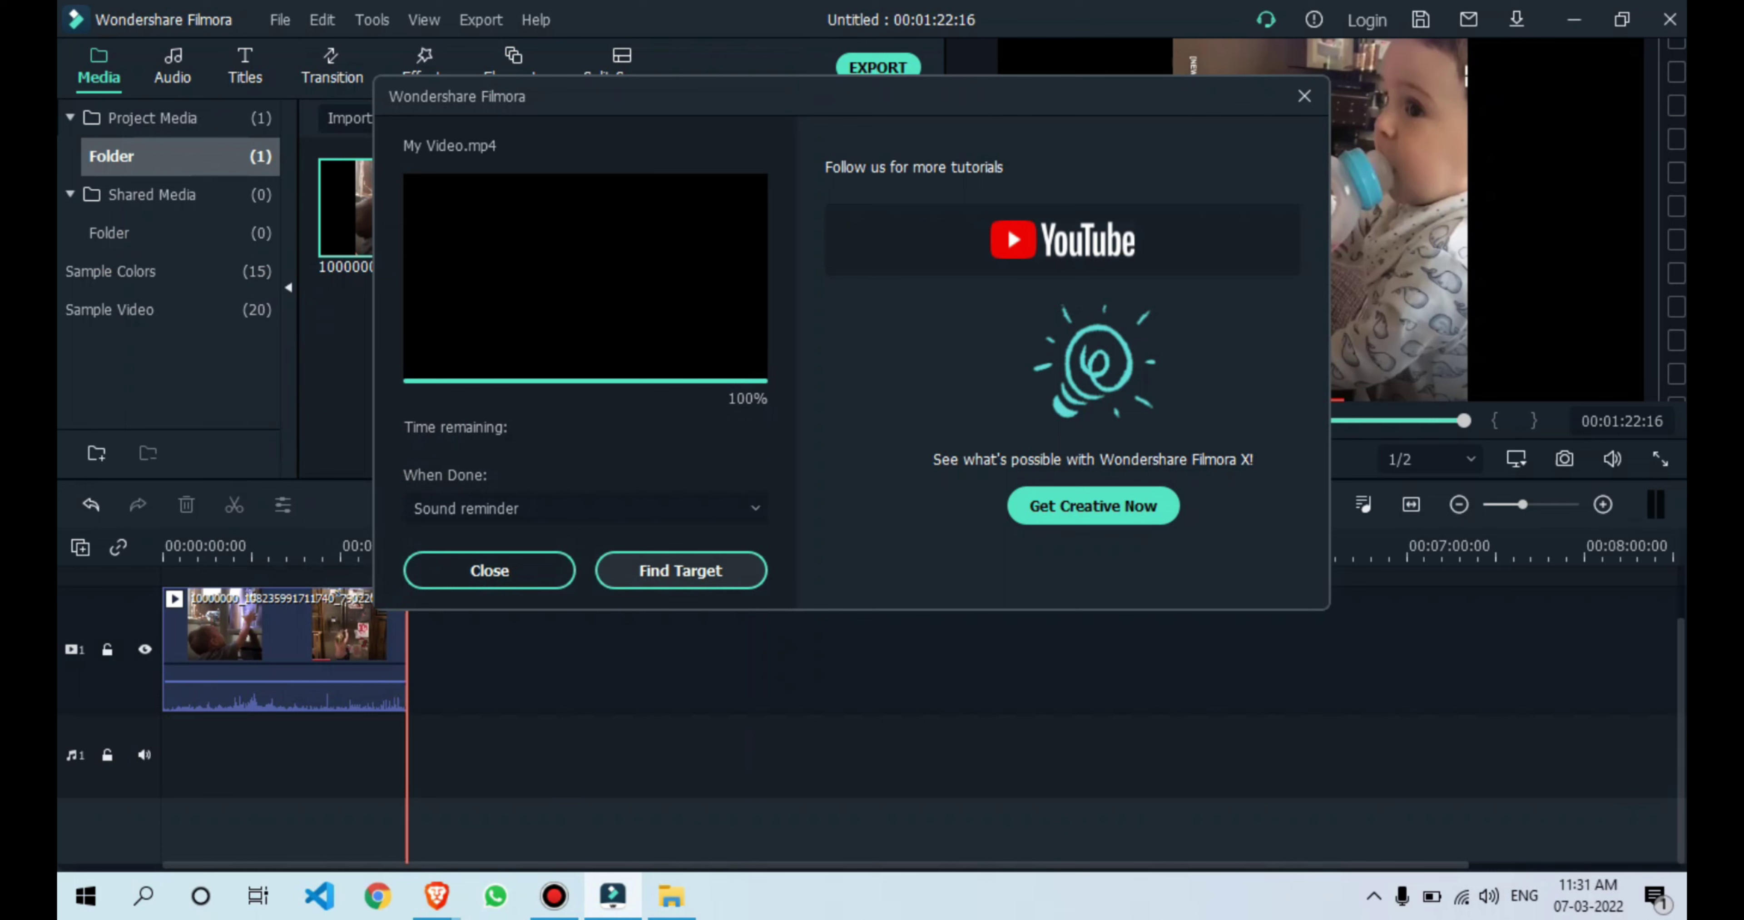
Step: Show the exported My Video file in its output folder and rename it as kids
click(680, 570)
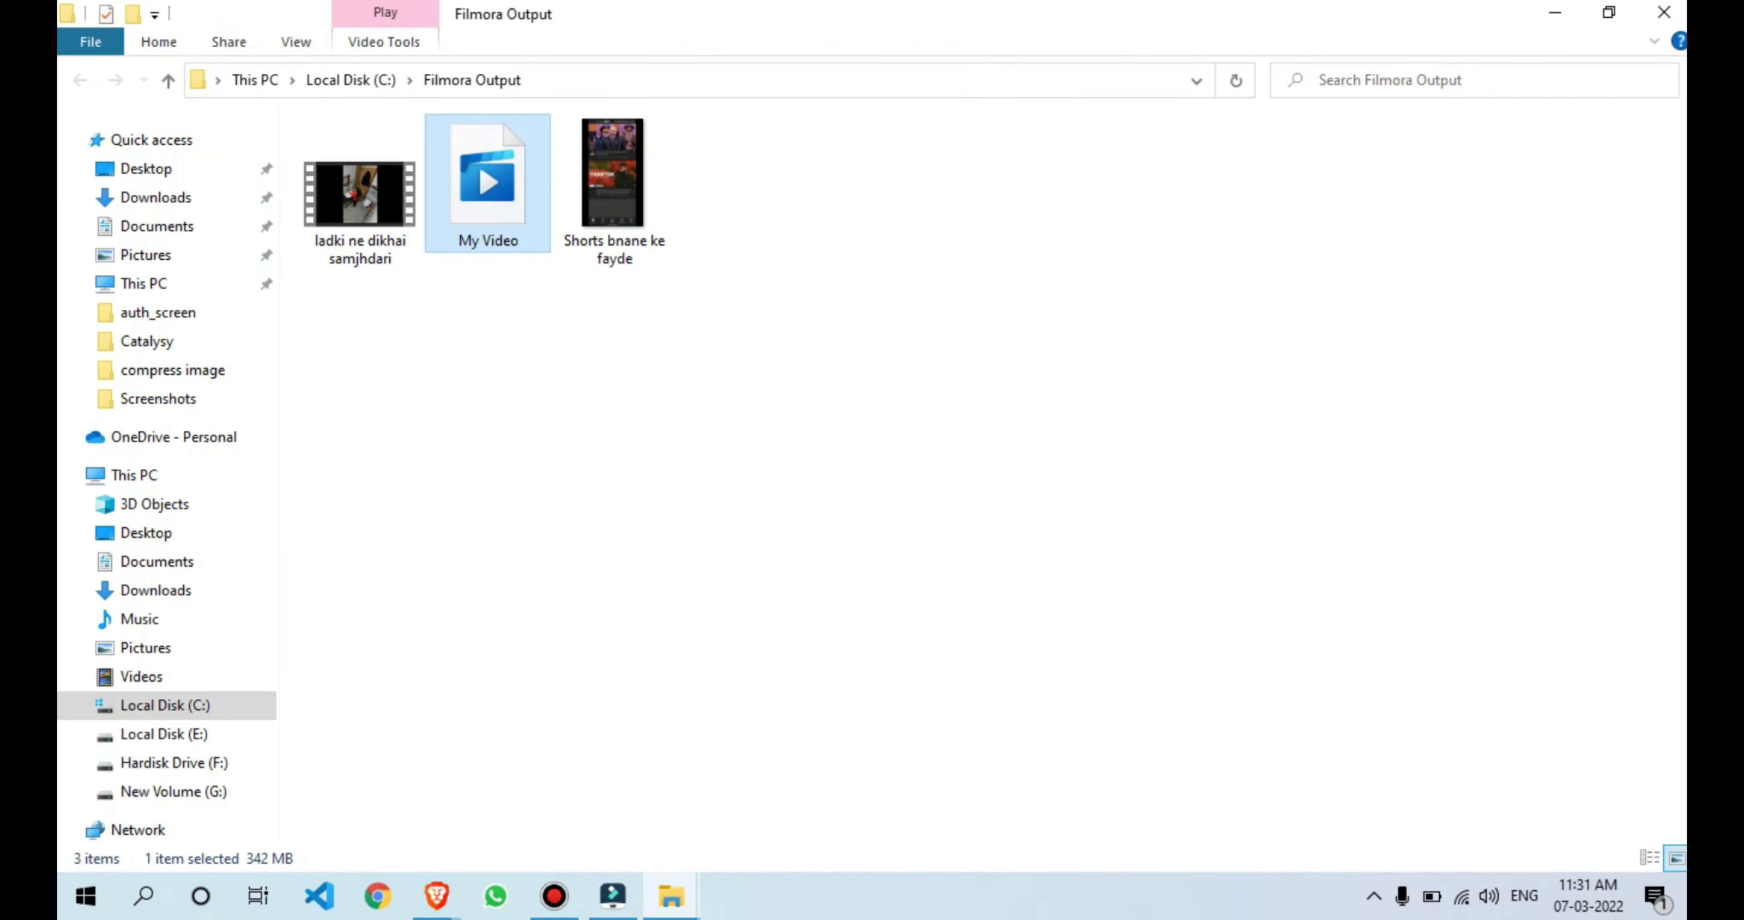
key(F2)
text(kids)
key(Return)
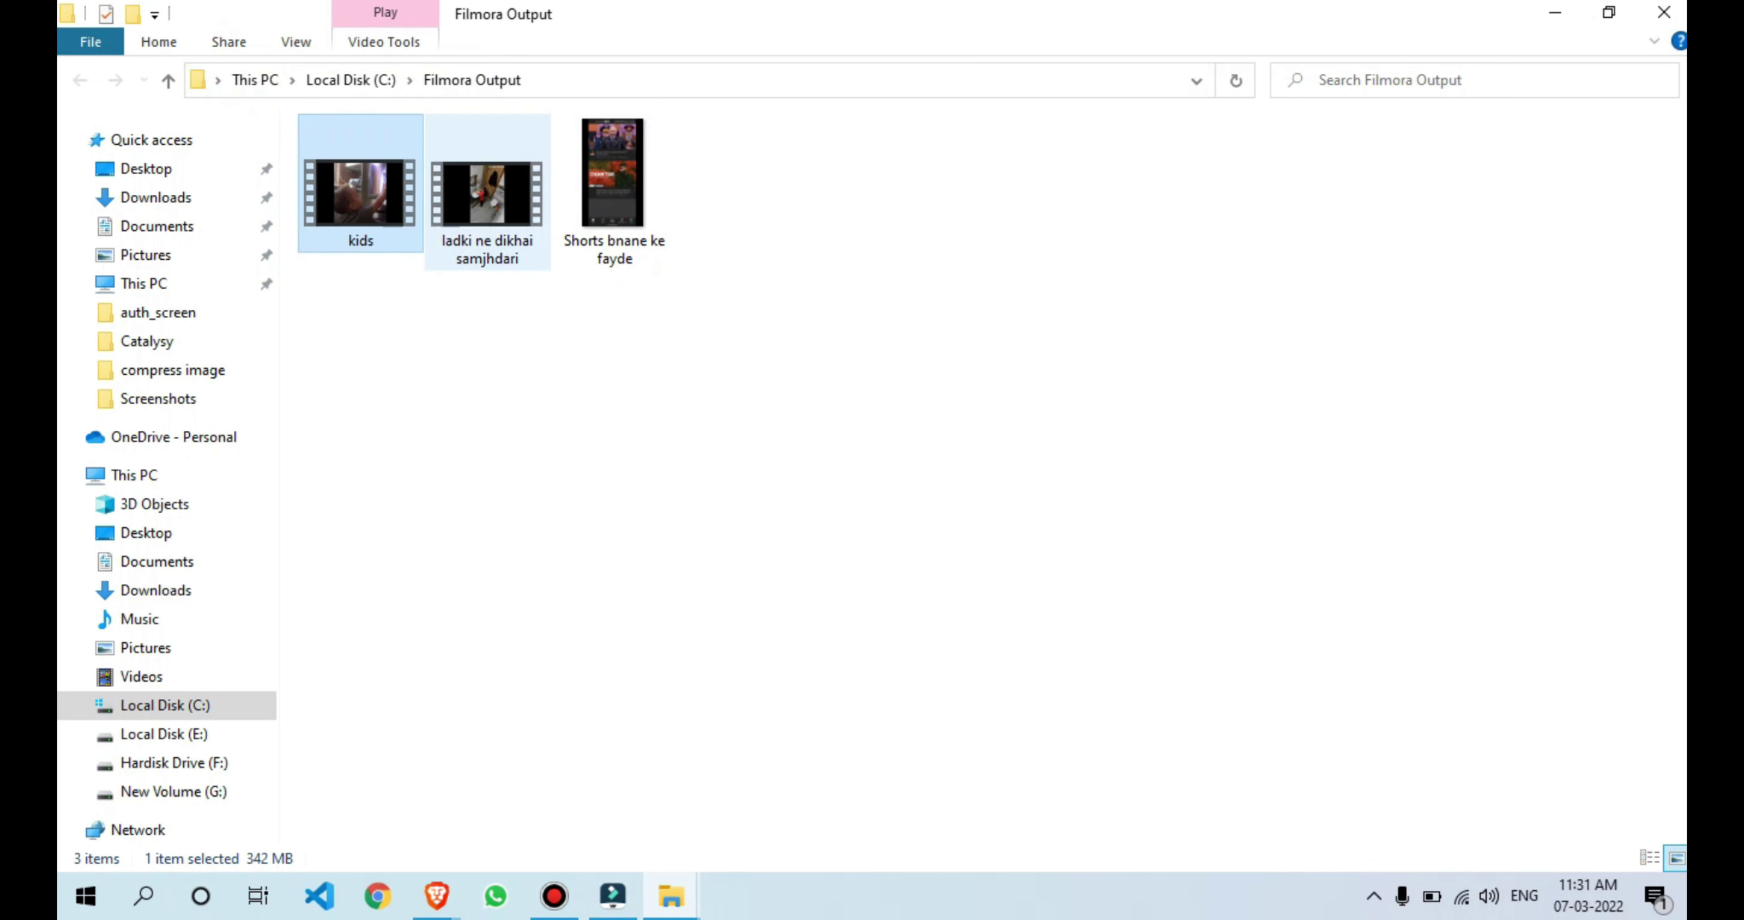
Step: Switch to the Brave browser and bring up the Creator Studio page
key(alt+Tab)
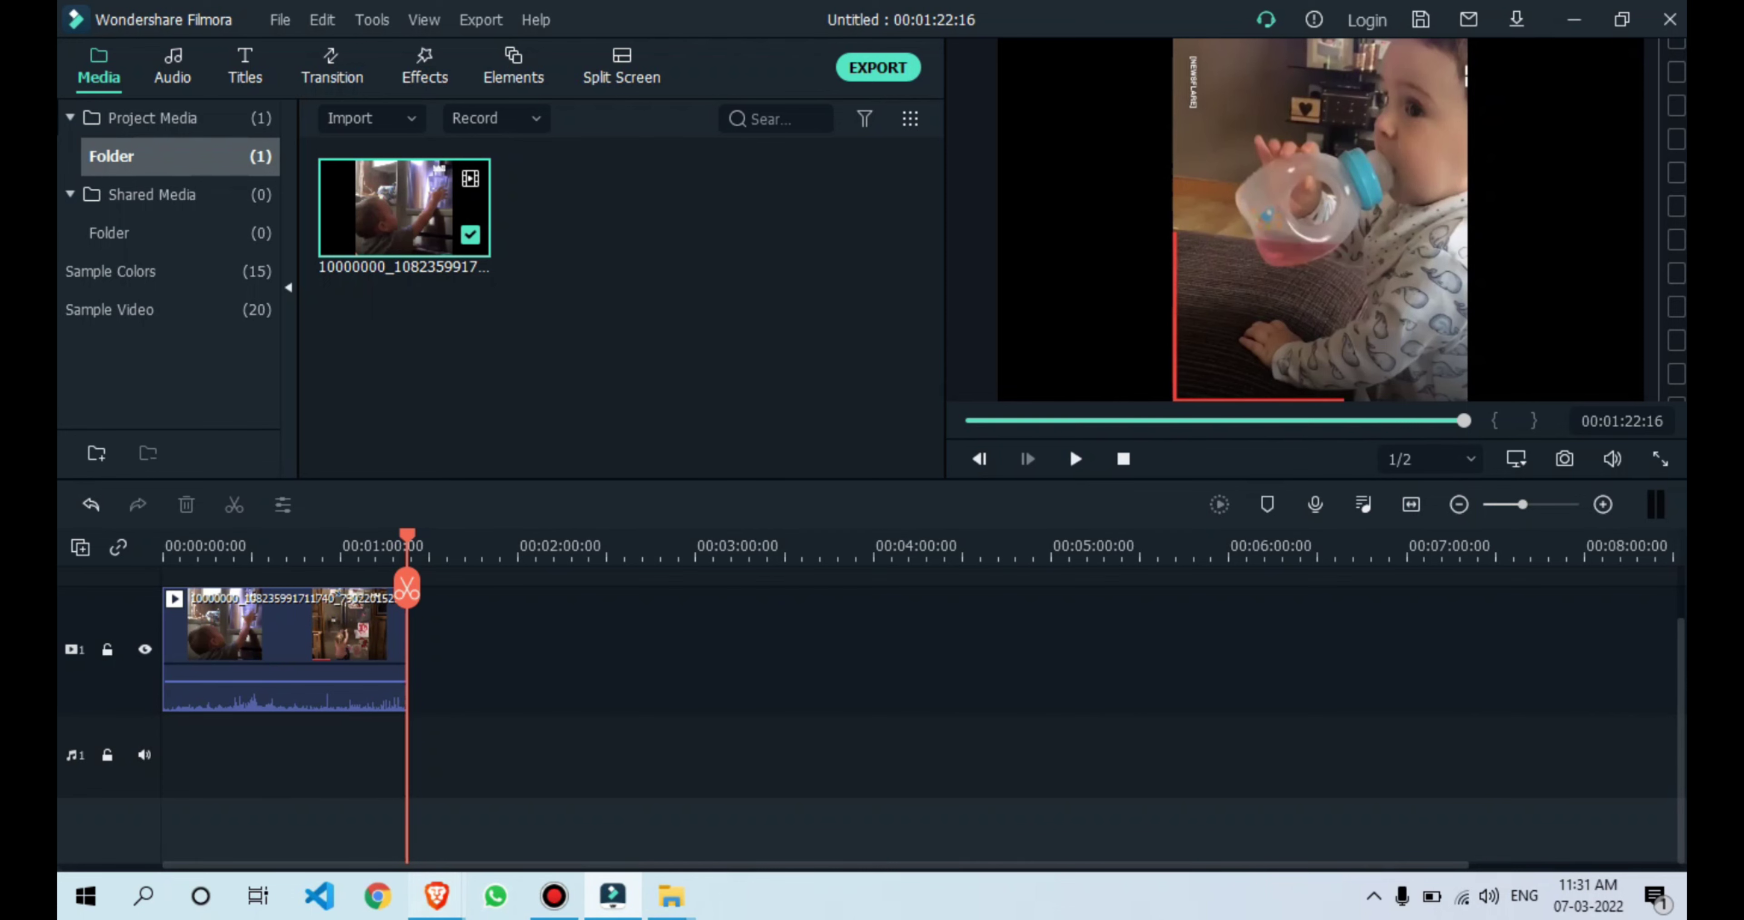
mouse_move(436, 896)
click(302, 777)
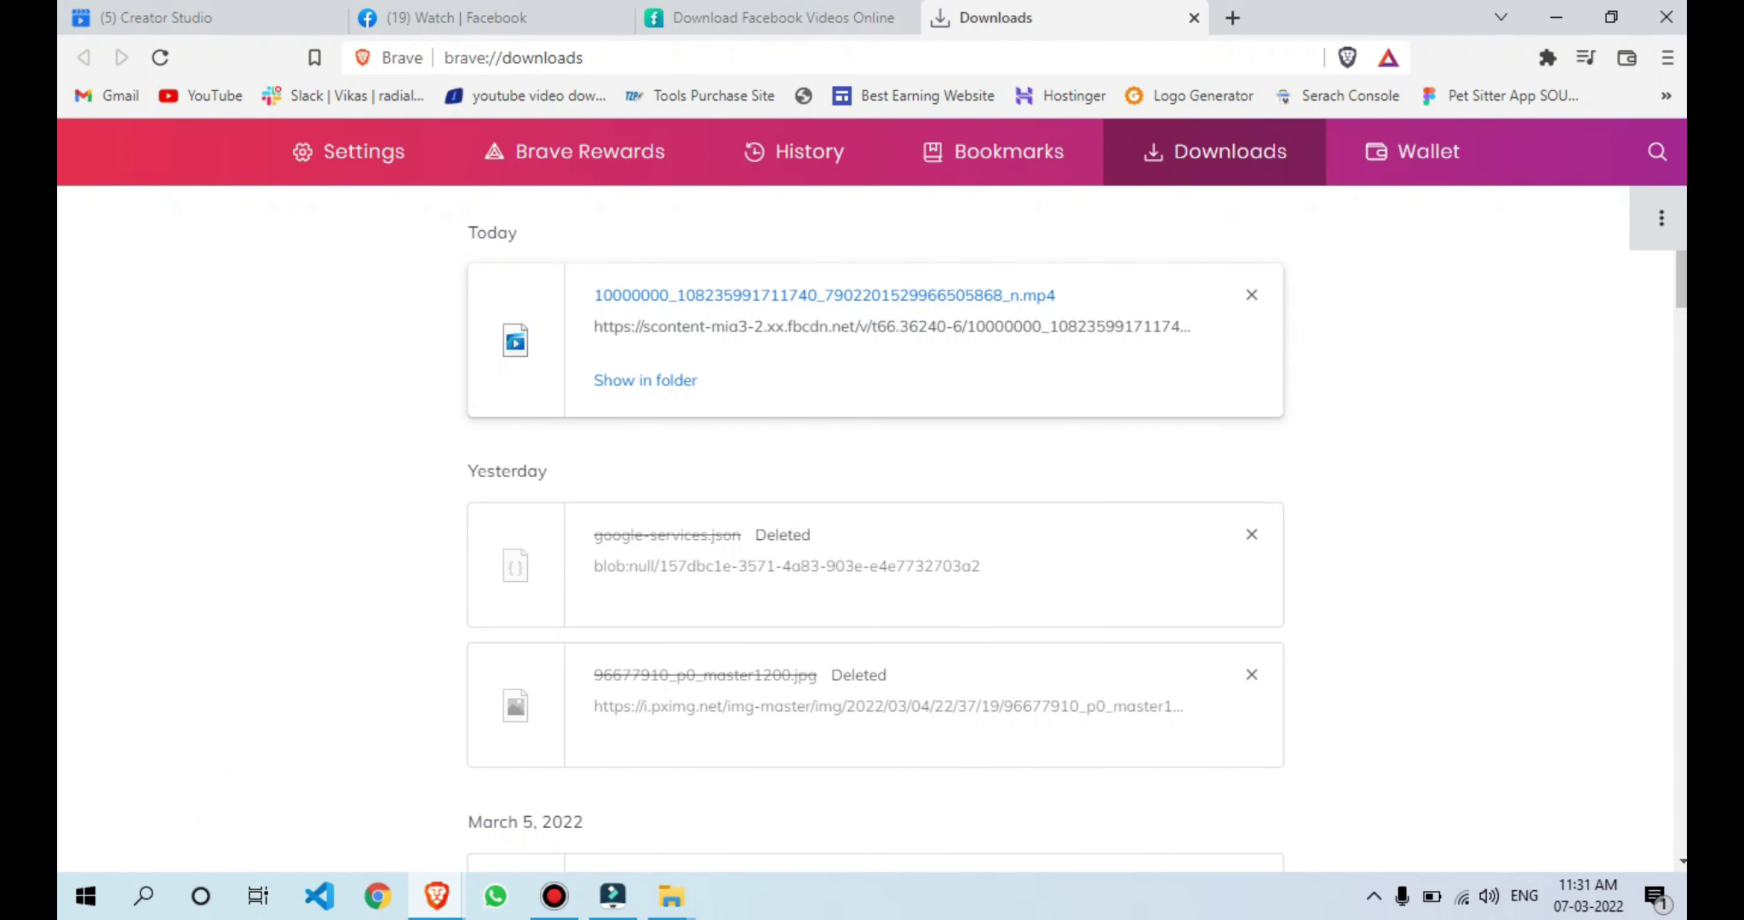
click(1232, 18)
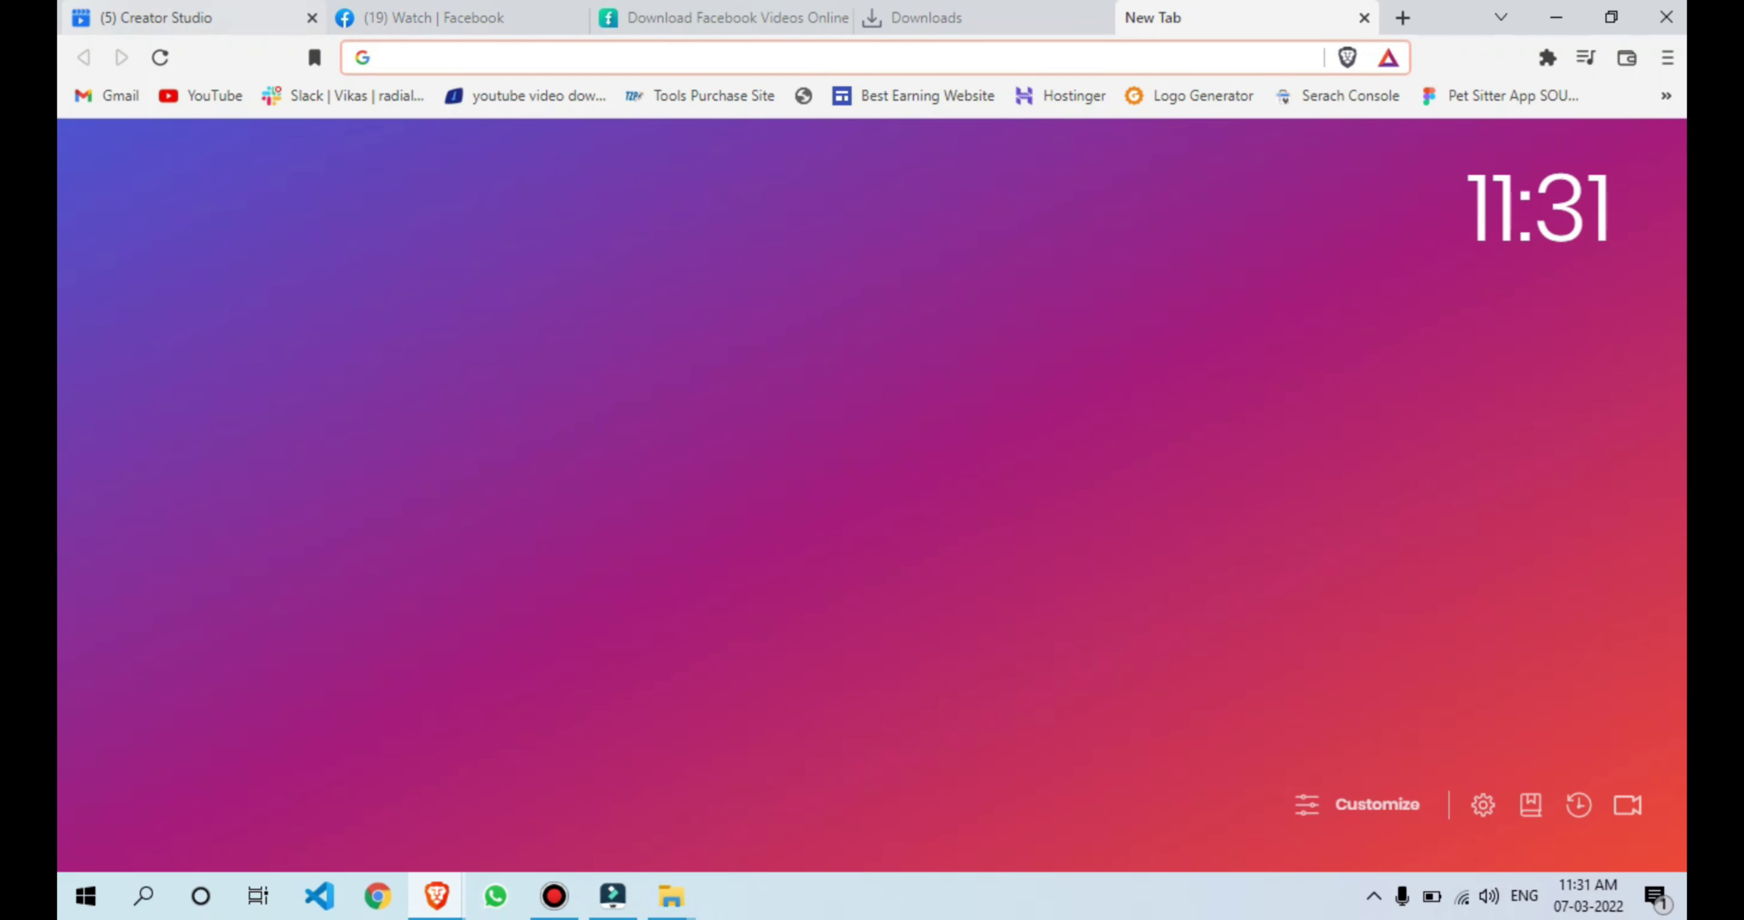
click(186, 18)
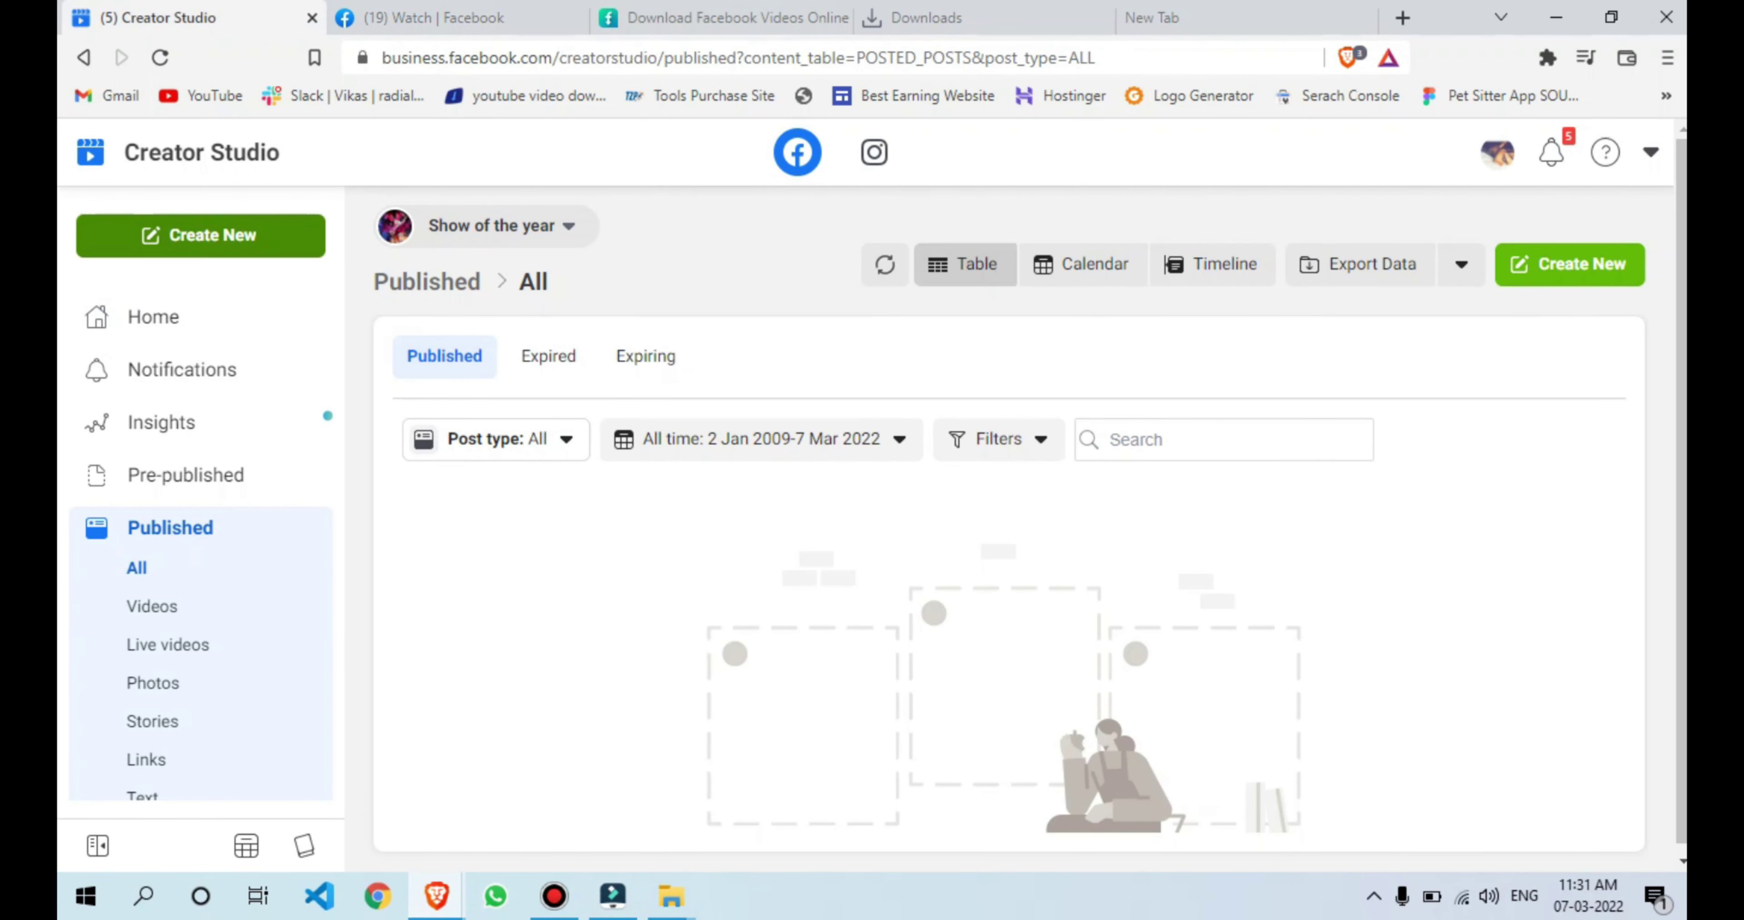
click(200, 235)
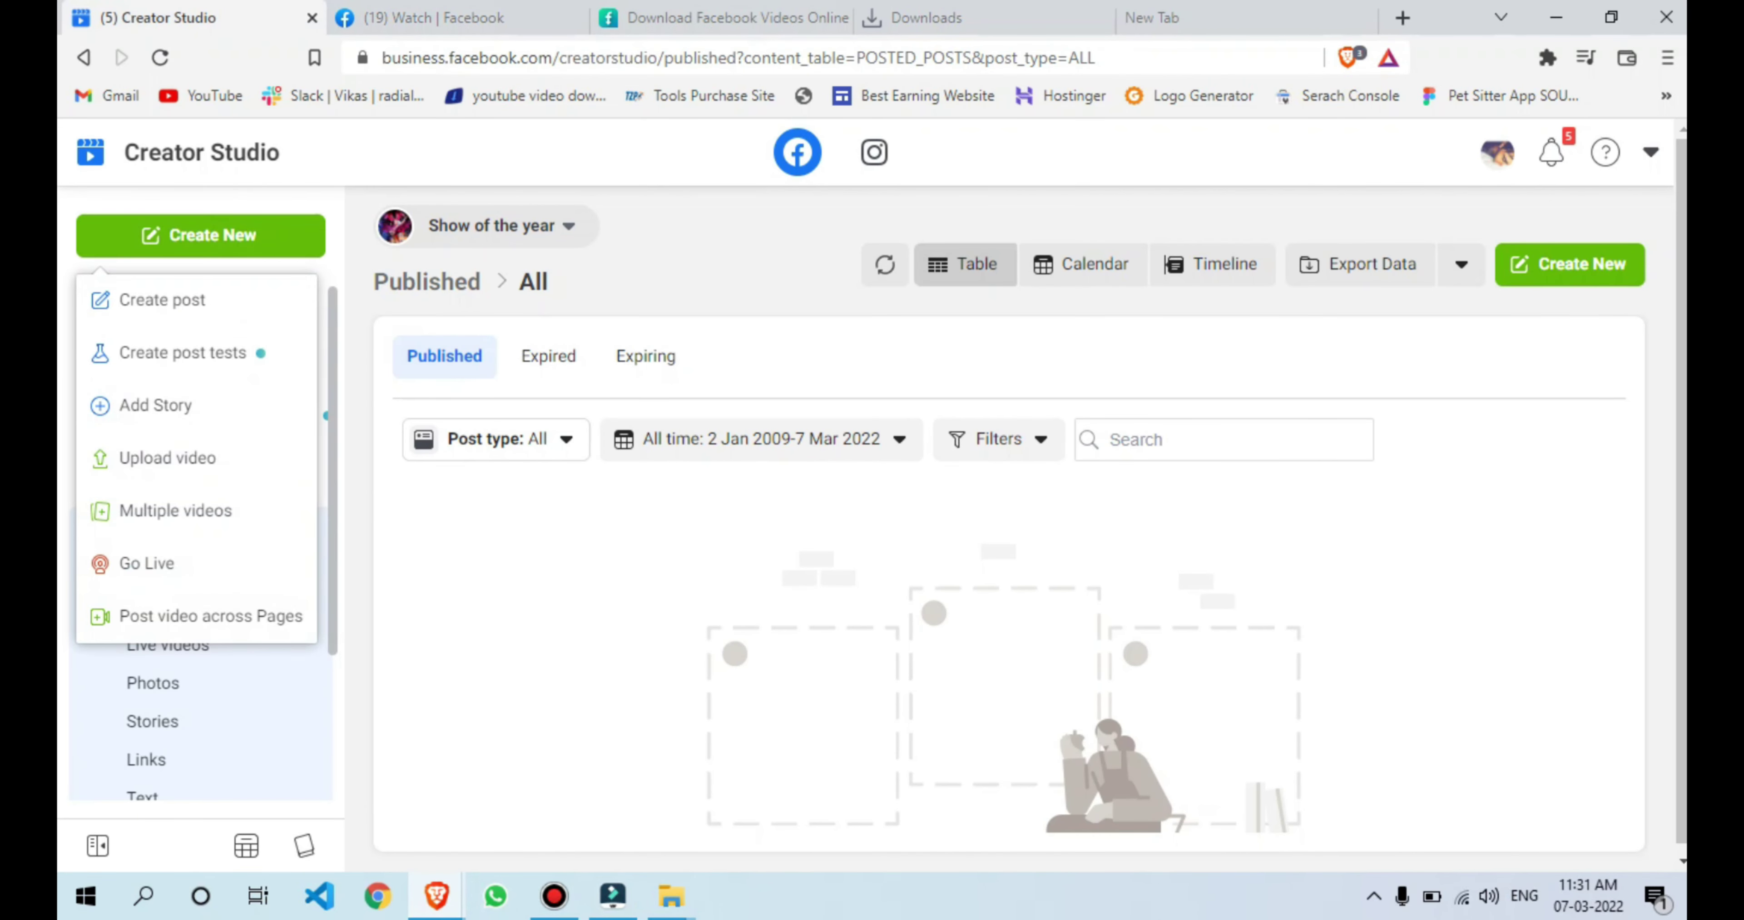
click(167, 457)
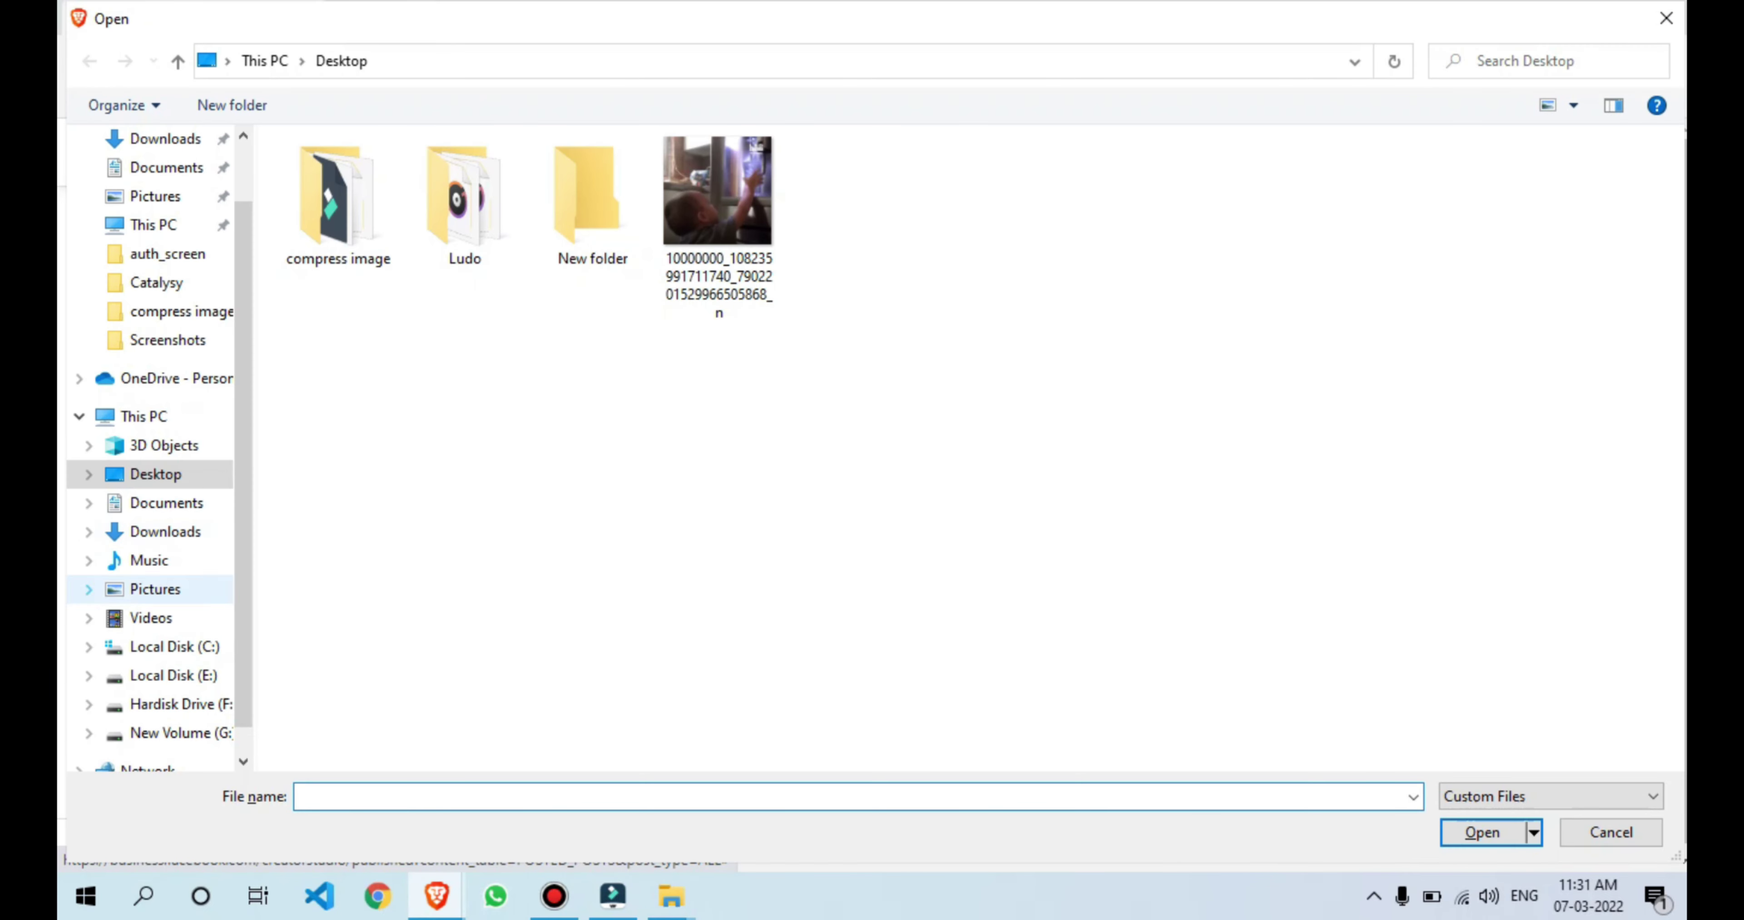
click(1666, 19)
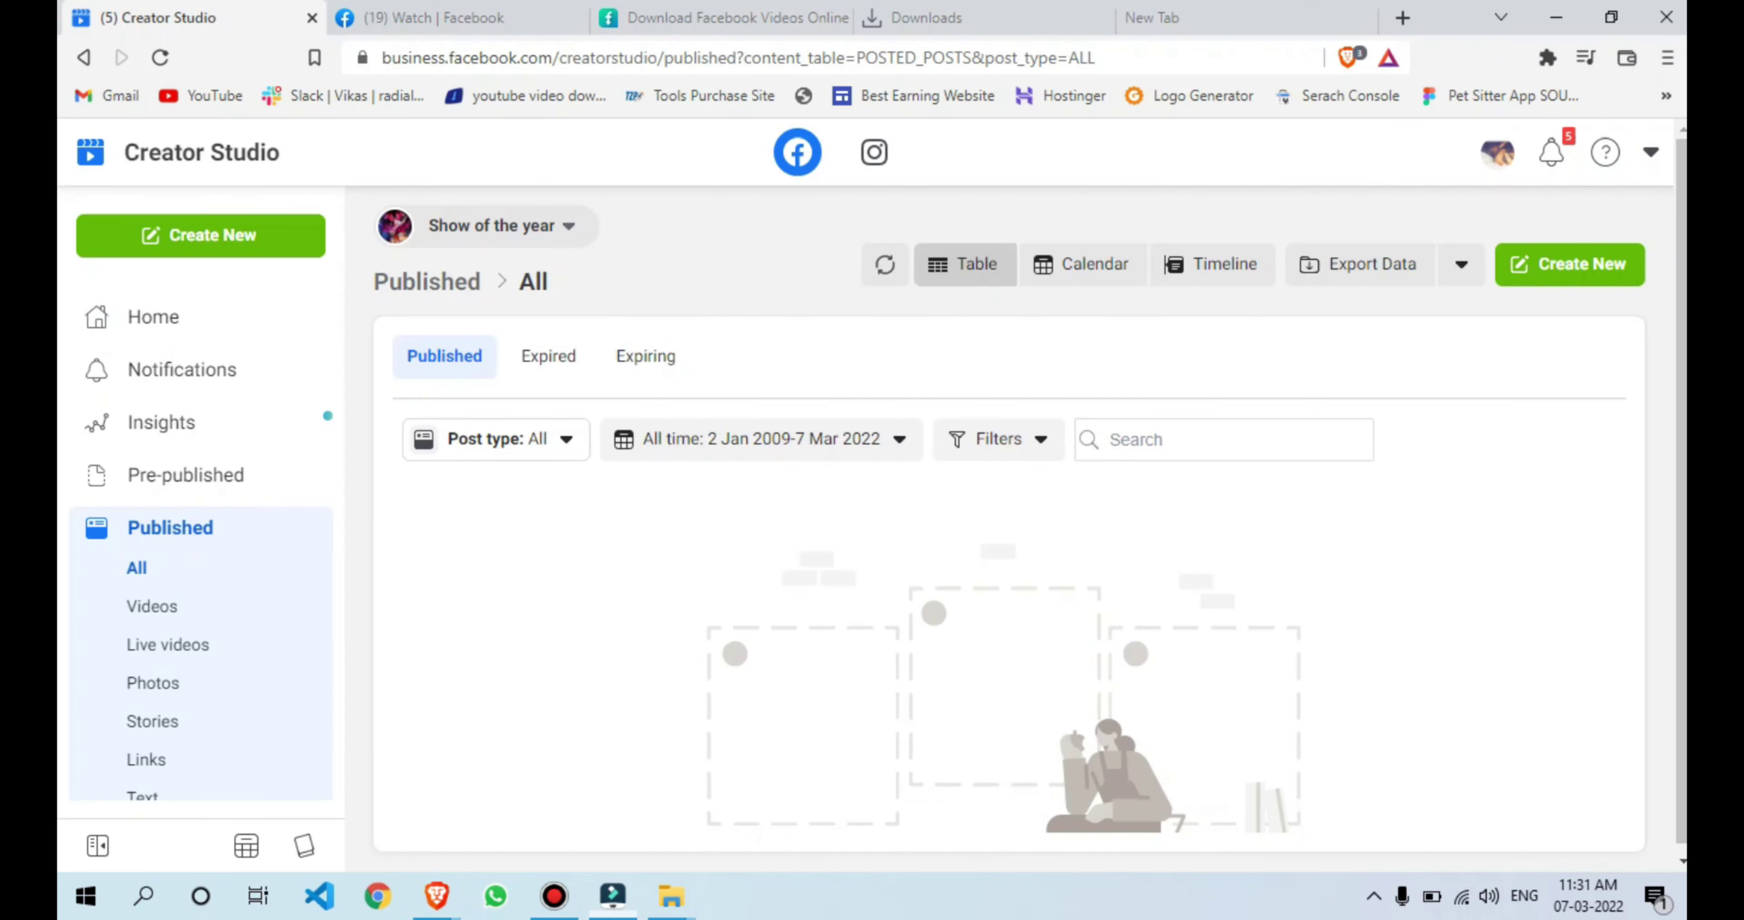
Step: Move the kids video file from the Filmora Output folder to the Desktop
key(alt+Tab)
key(Tab)
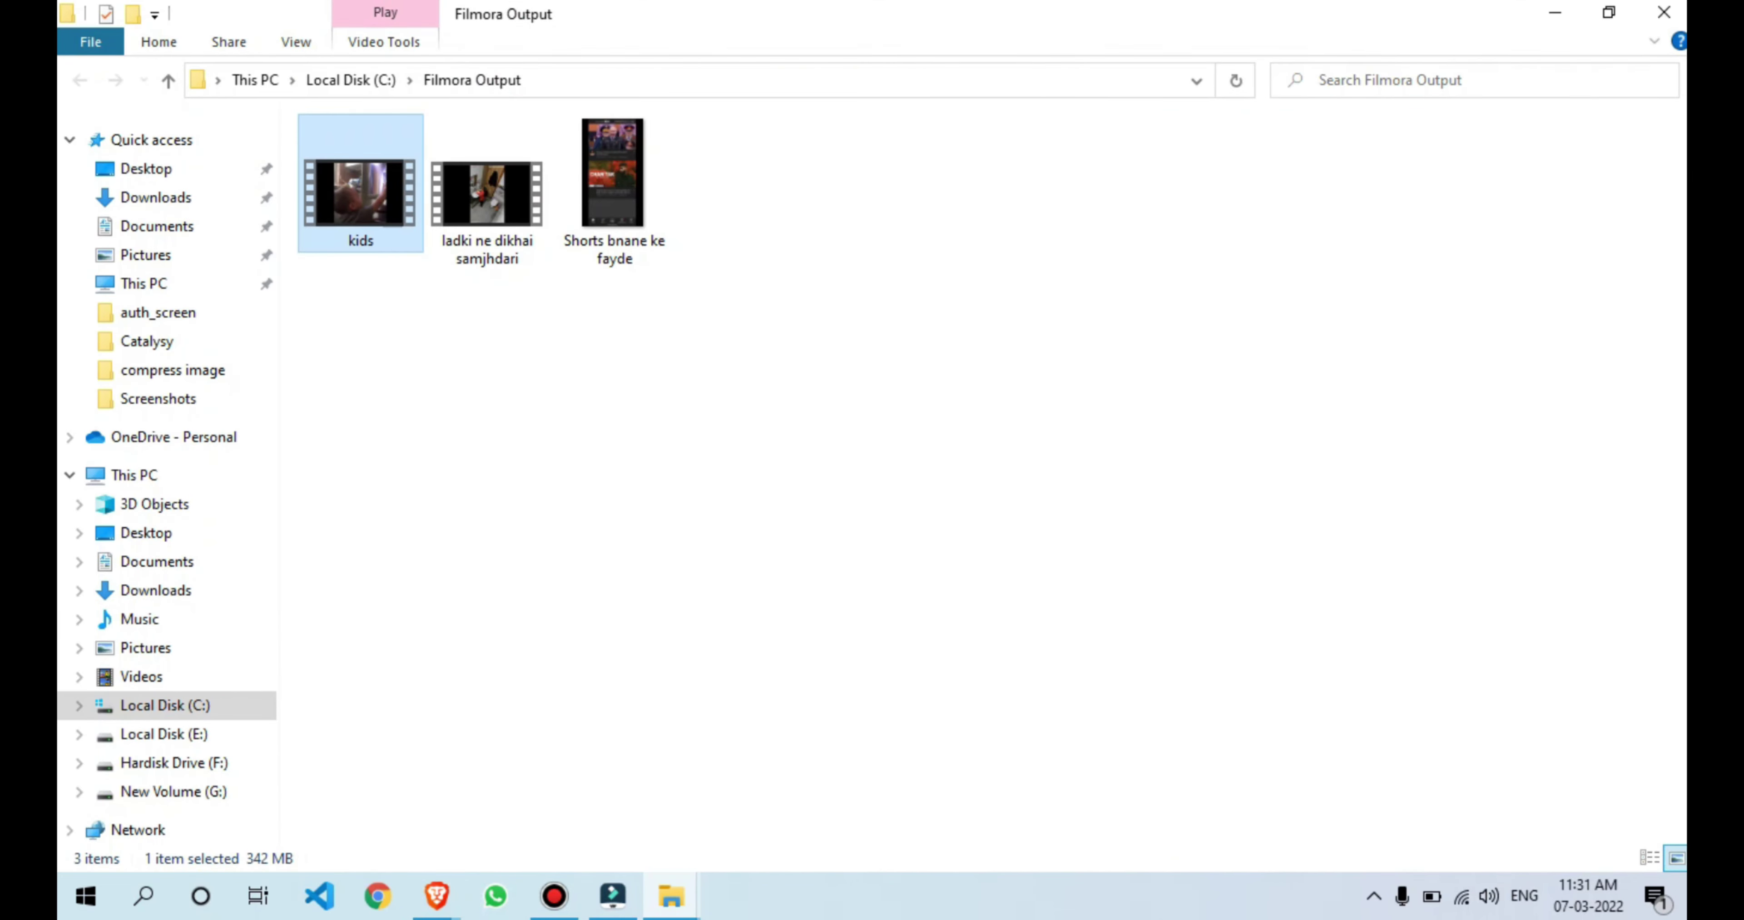
key(ctrl+x)
key(super+d)
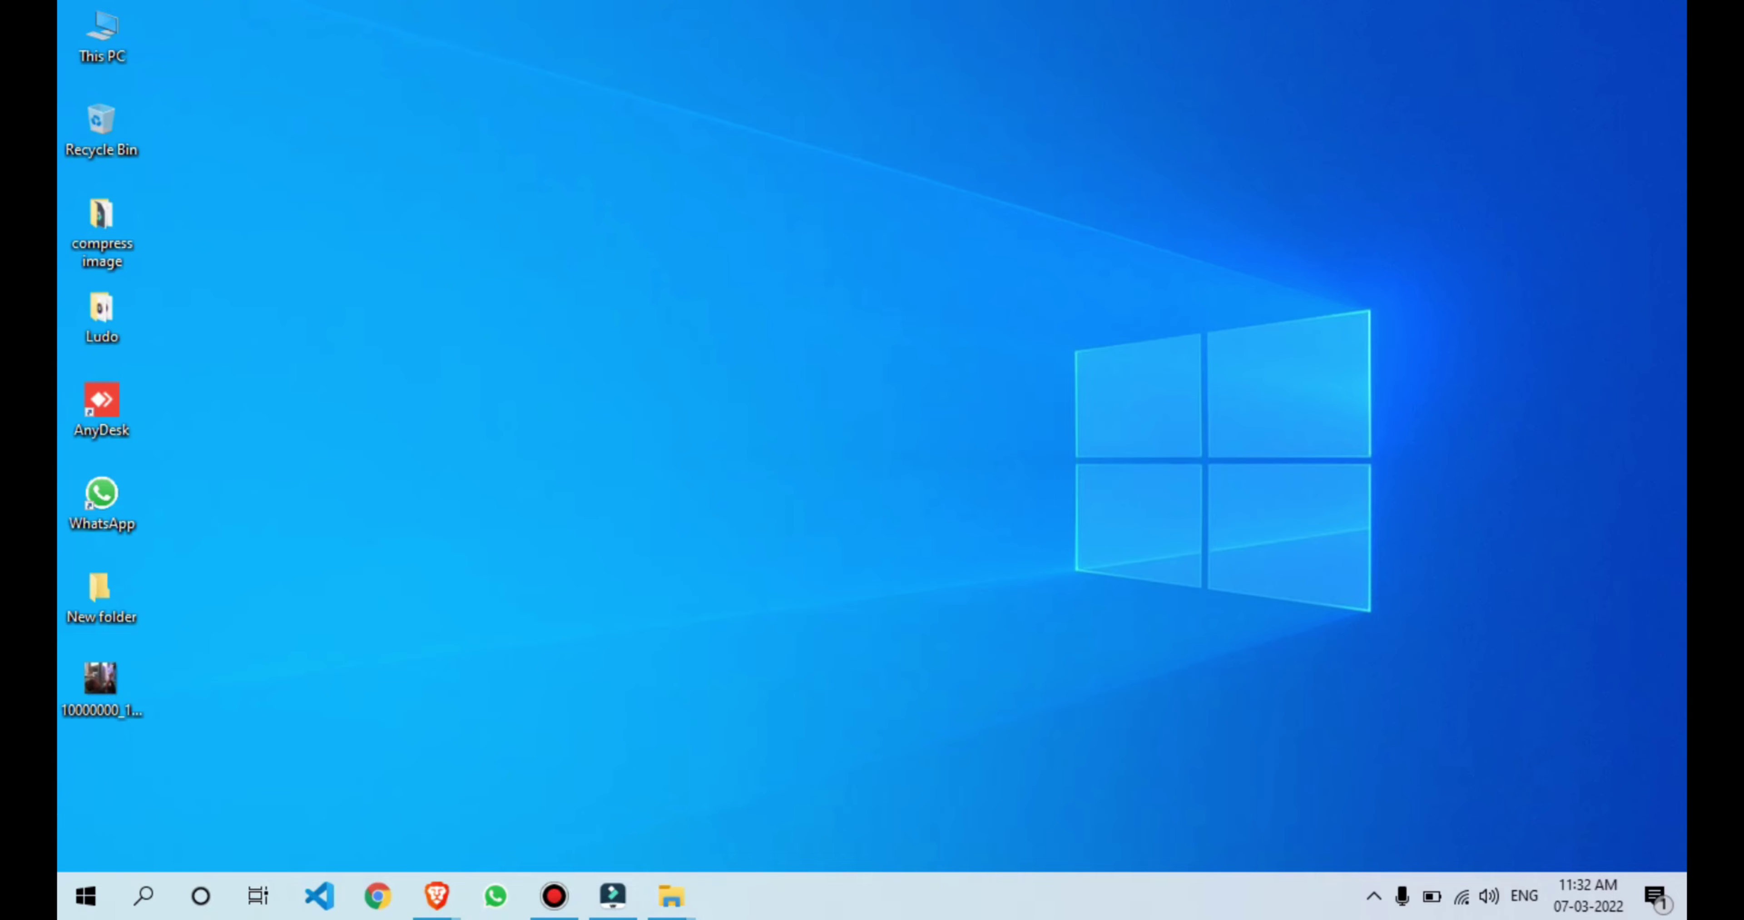
key(ctrl+v)
Step: Return to Creator Studio in Brave and upload the kids video from the Desktop to the Show of the year Page
key(alt+Tab)
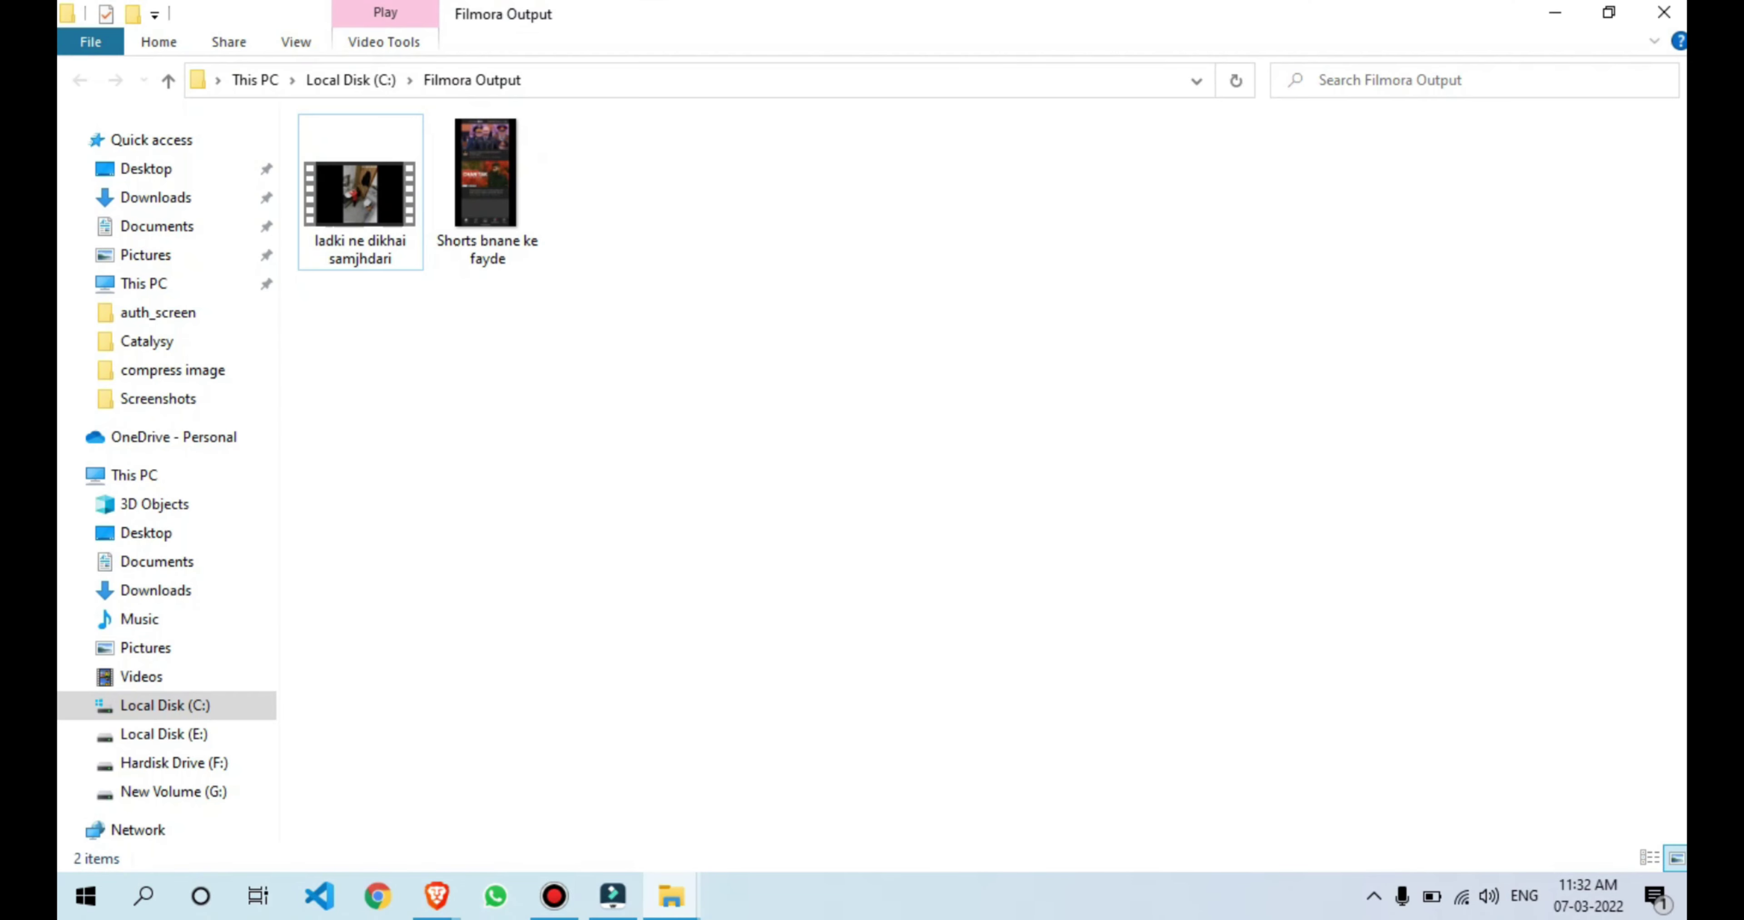
key(alt+Tab)
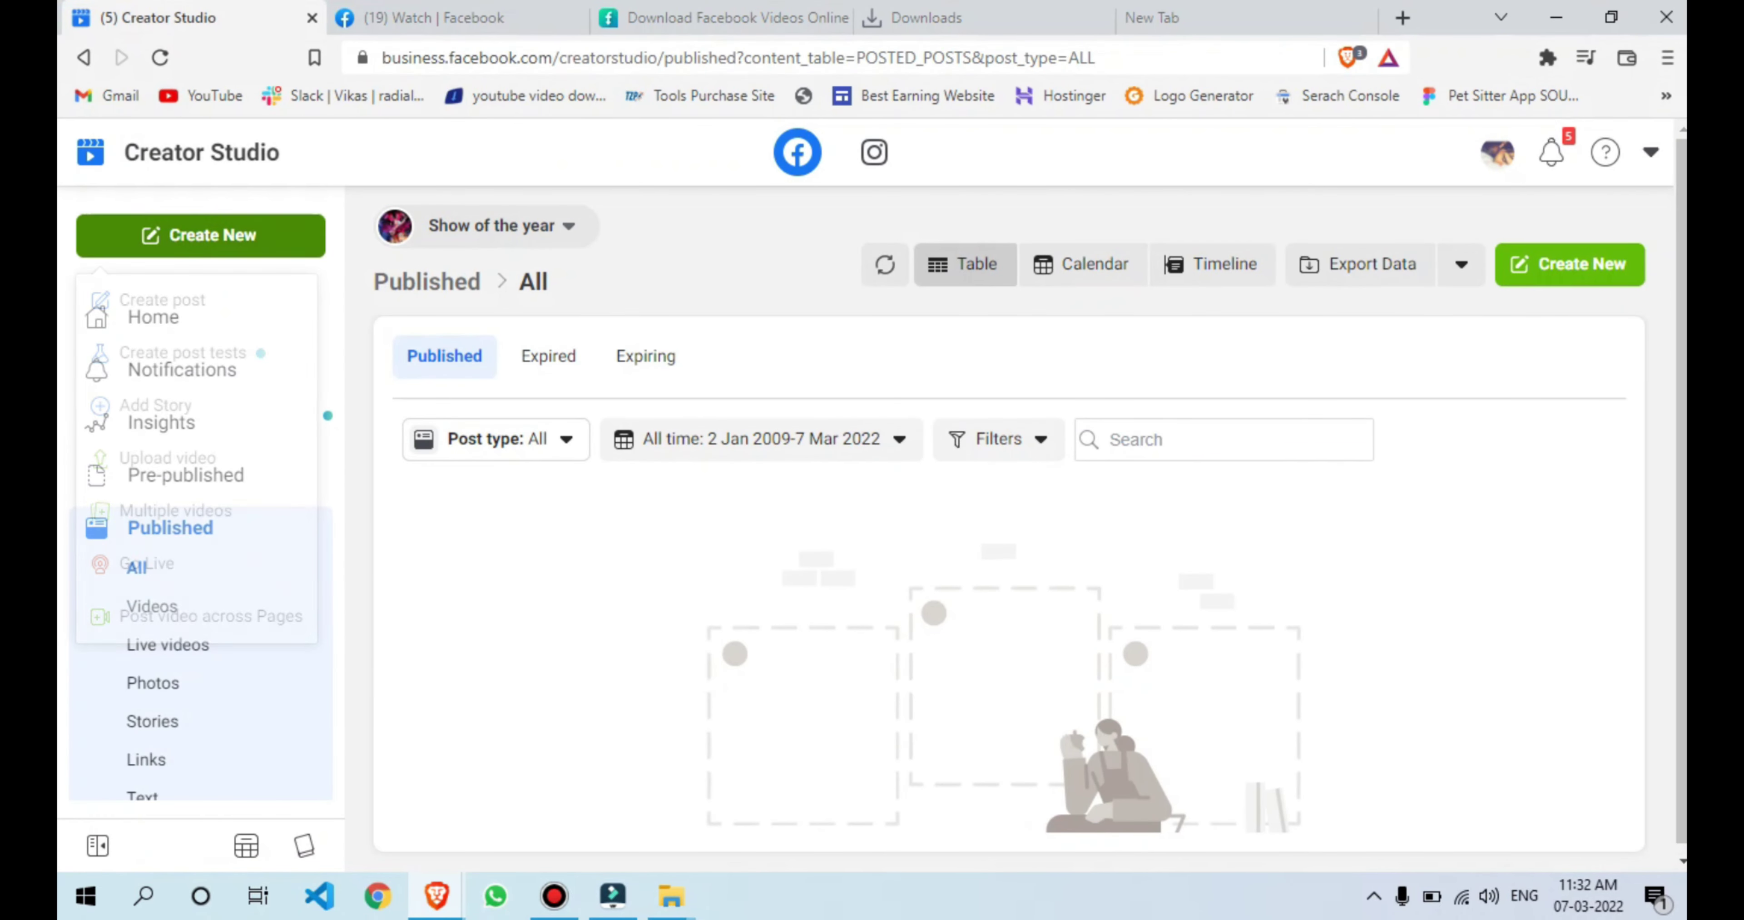
click(200, 235)
click(196, 458)
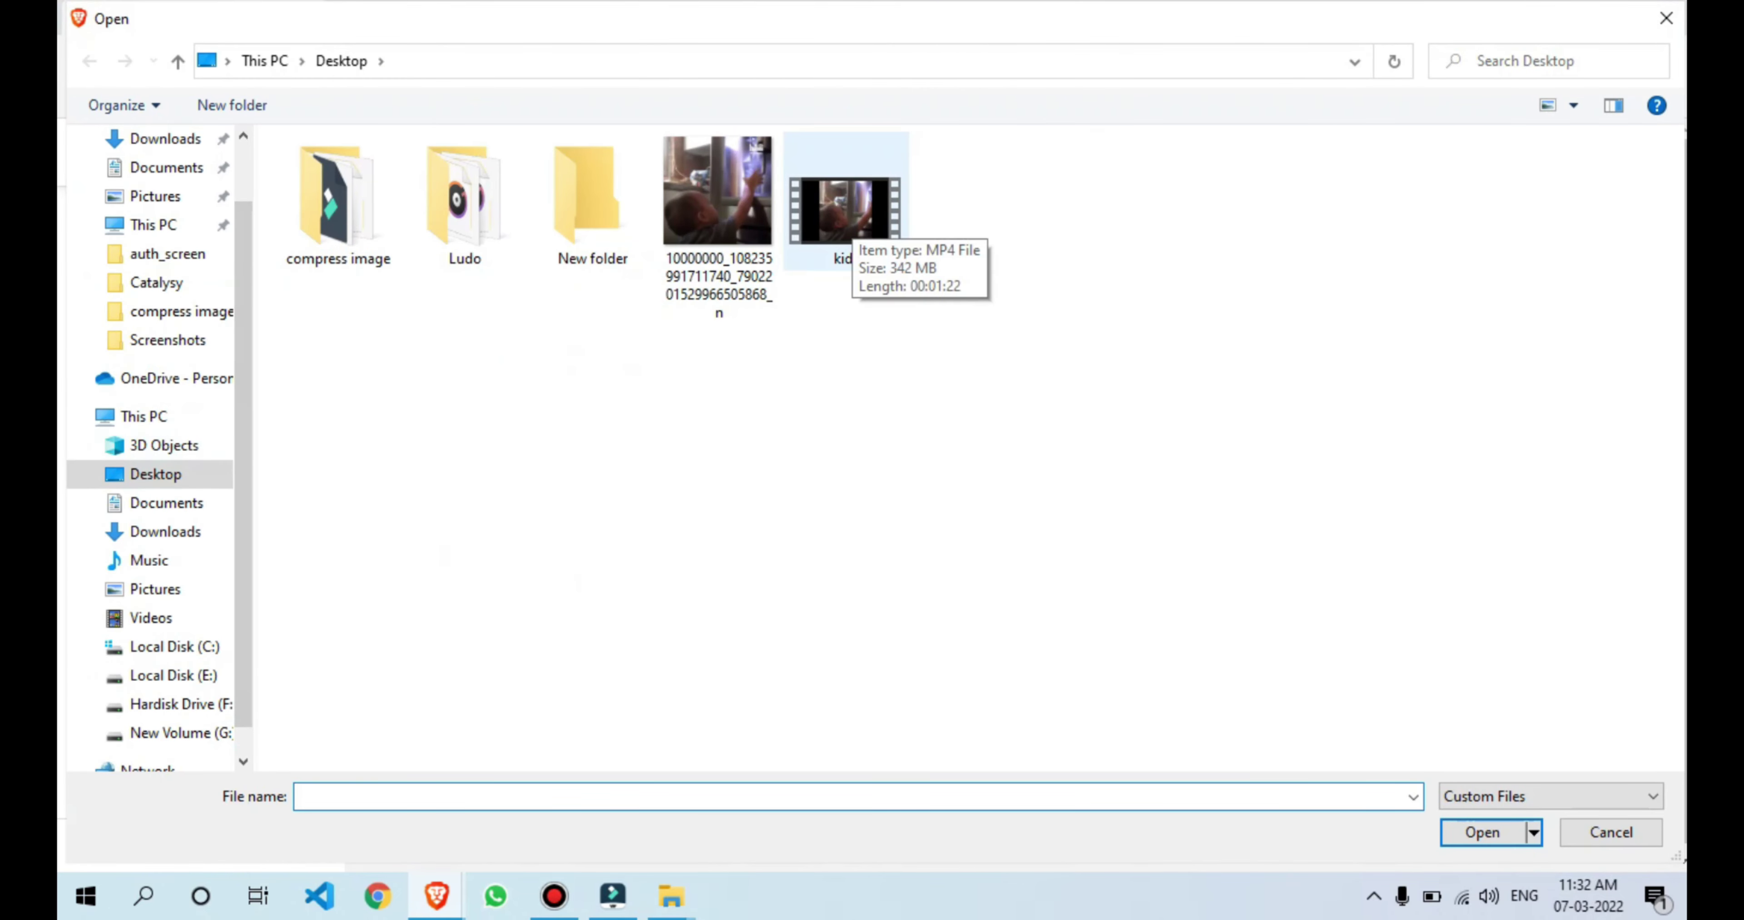
double_click(843, 216)
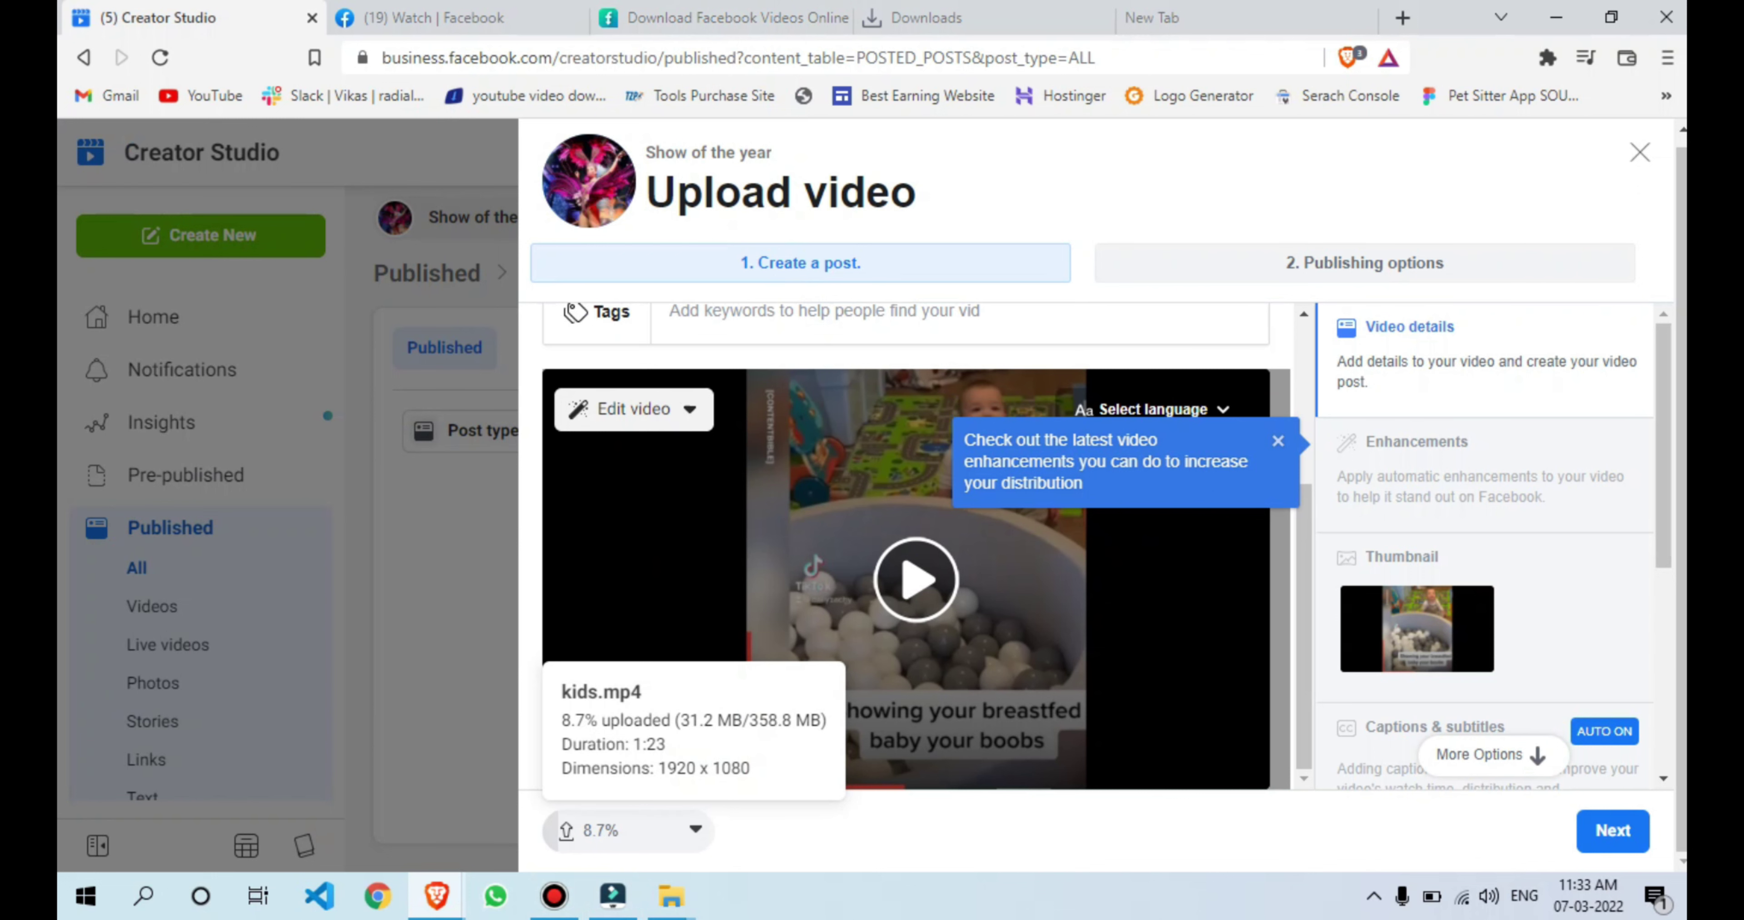
Step: Give the uploaded video the title "funny video kids | kids video funny"
scroll(915, 546, up, 3)
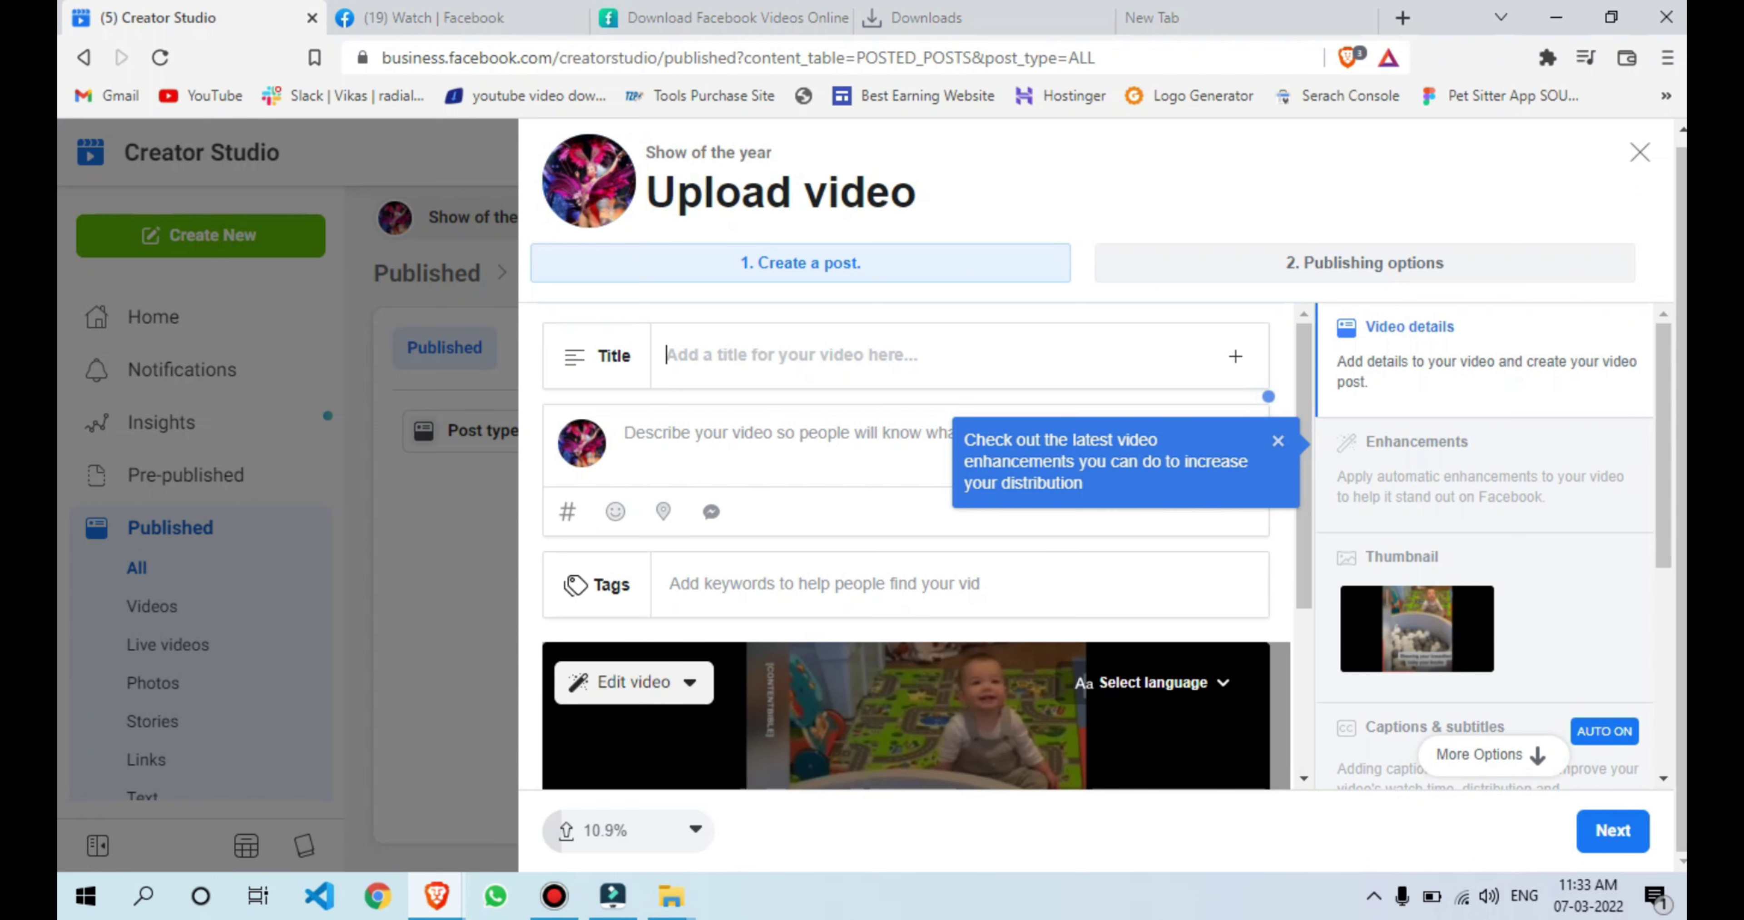
text(funy)
key(BackSpace)
key(BackSpace)
text(y)
key(BackSpace)
key(BackSpace)
text(y)
key(BackSpace)
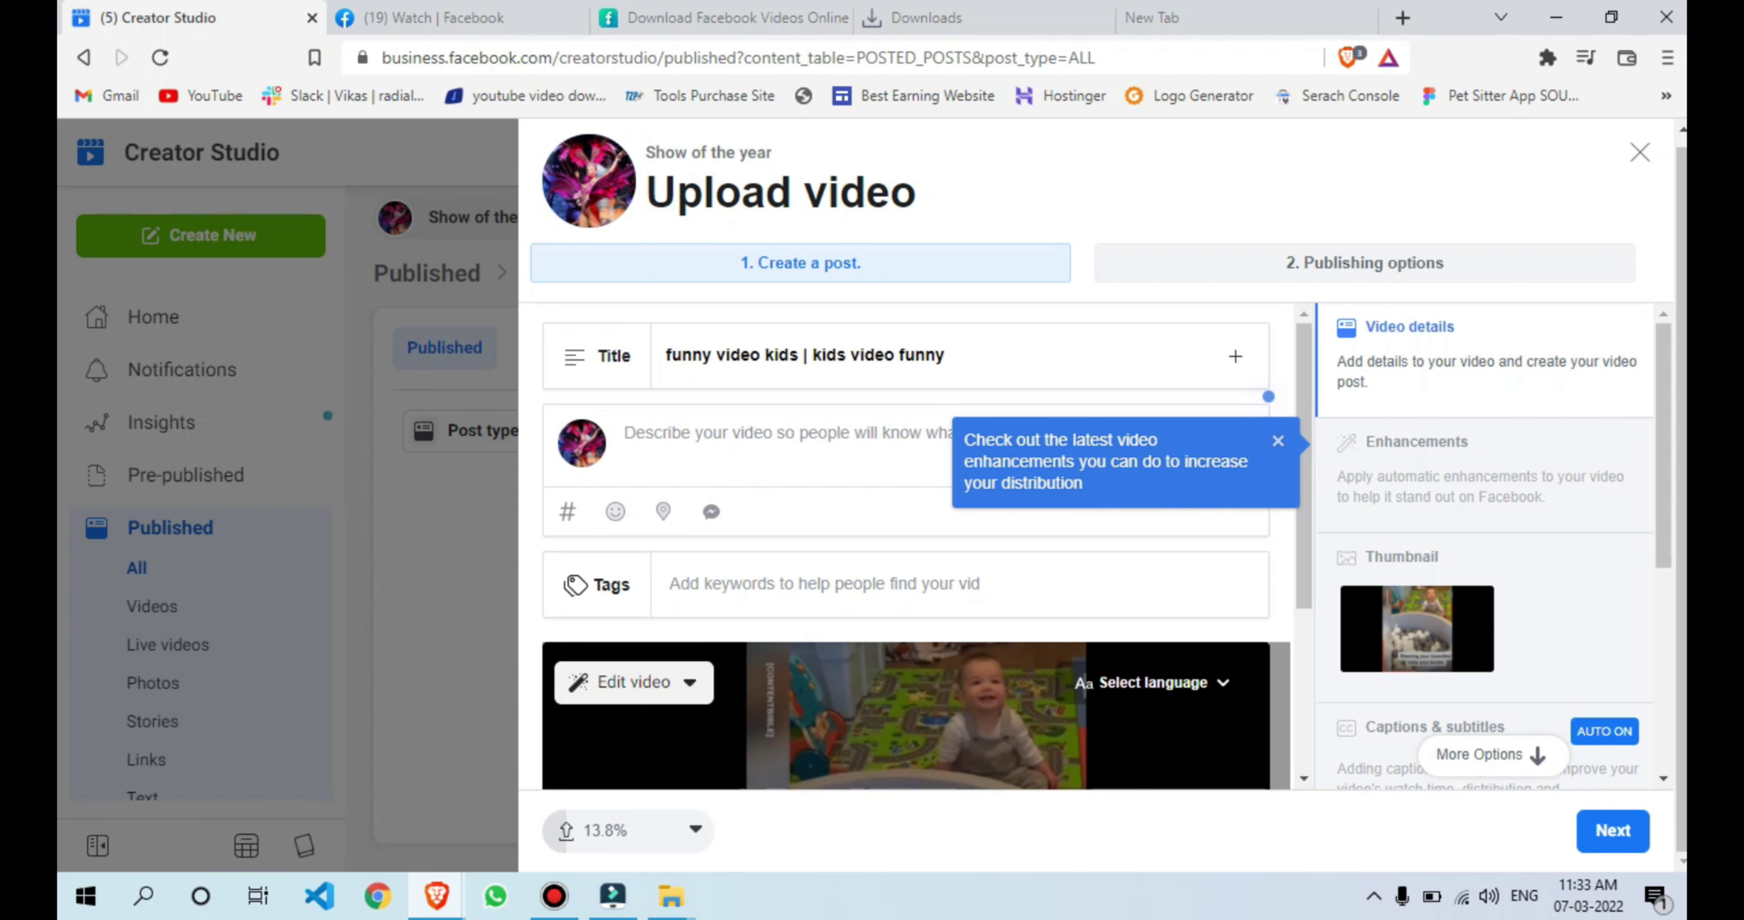
Step: Add the tags "funny kidskids", "kids" and "funny" to the video
click(624, 433)
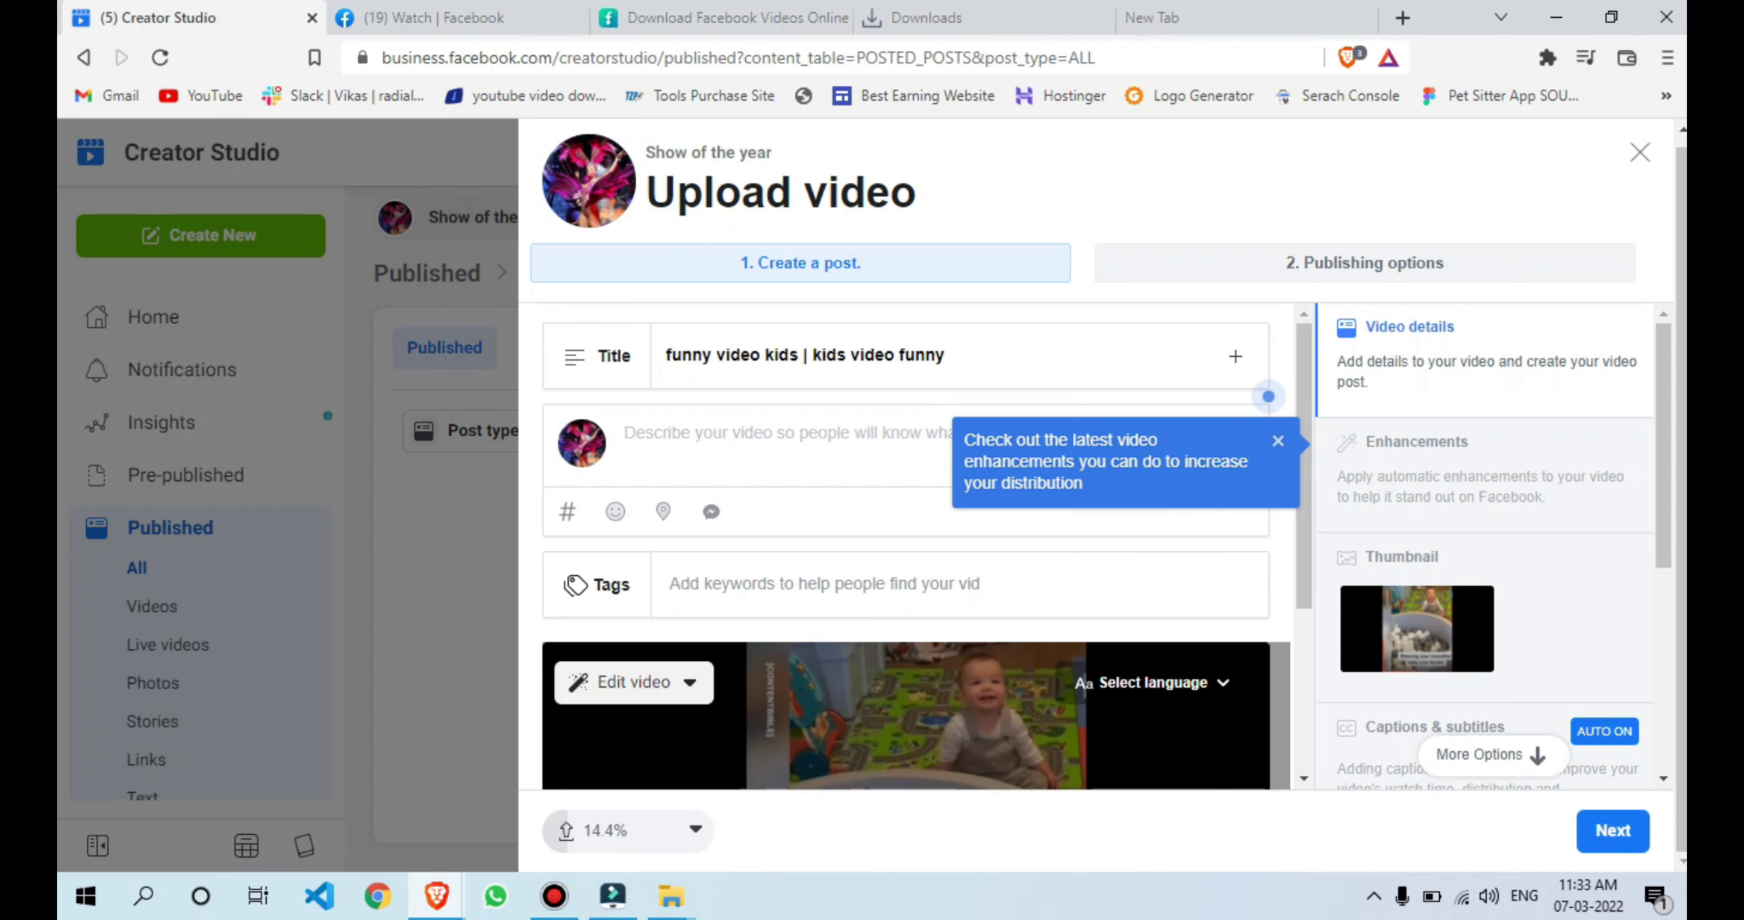
click(670, 583)
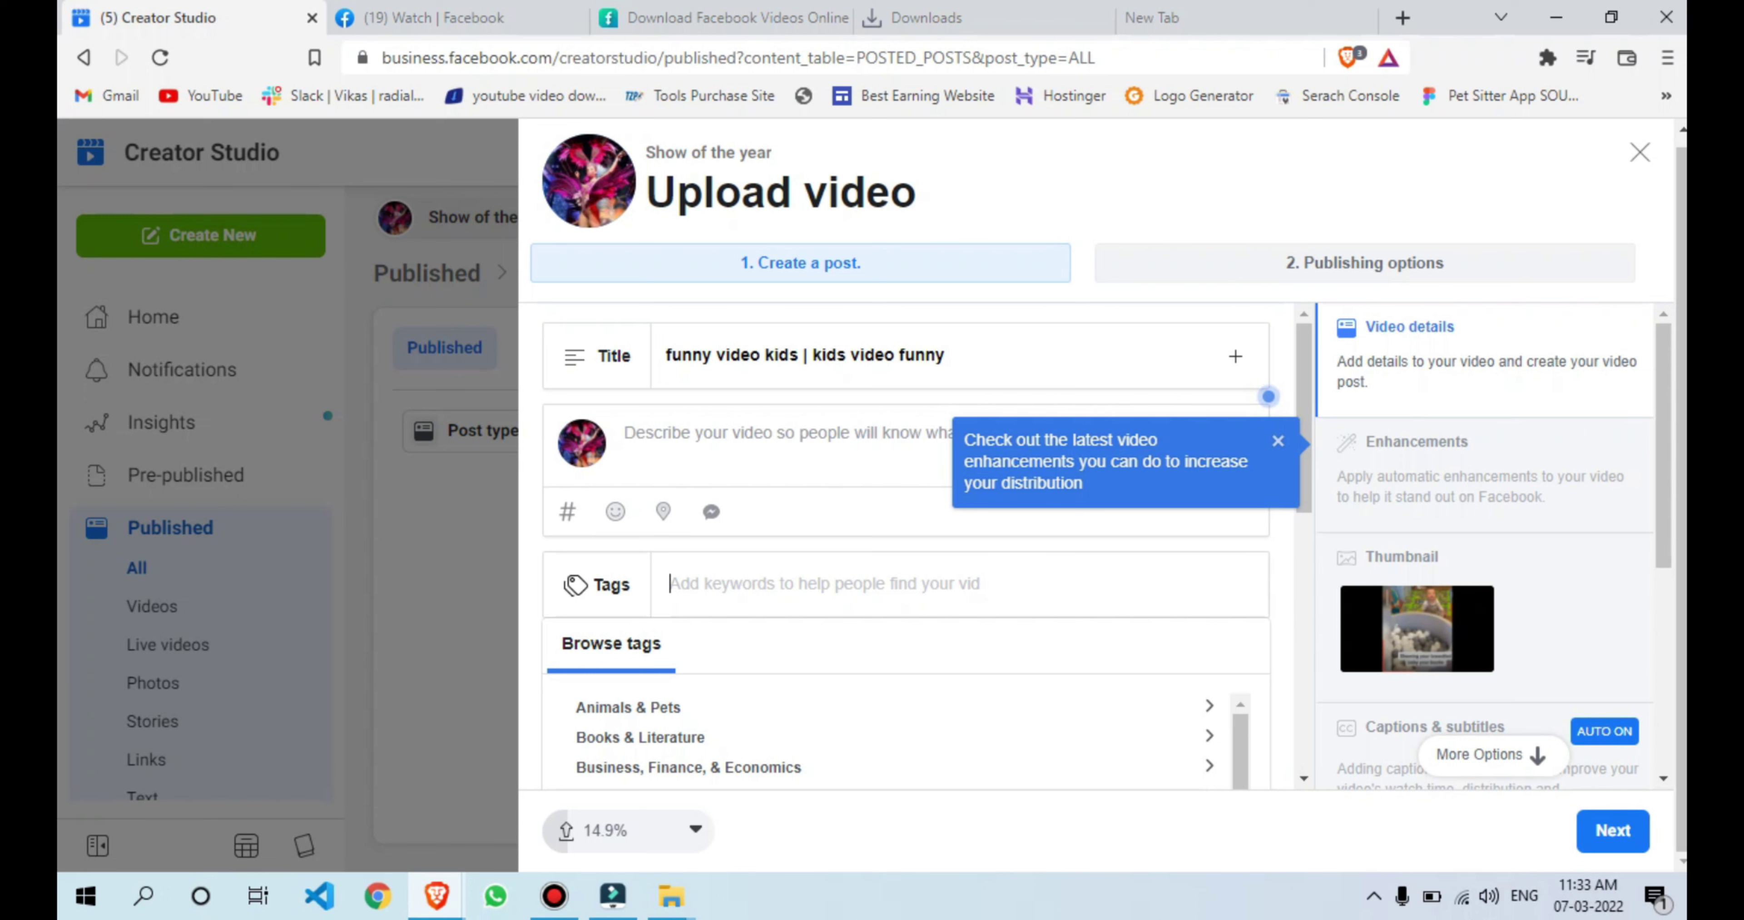
text(funny kidskids)
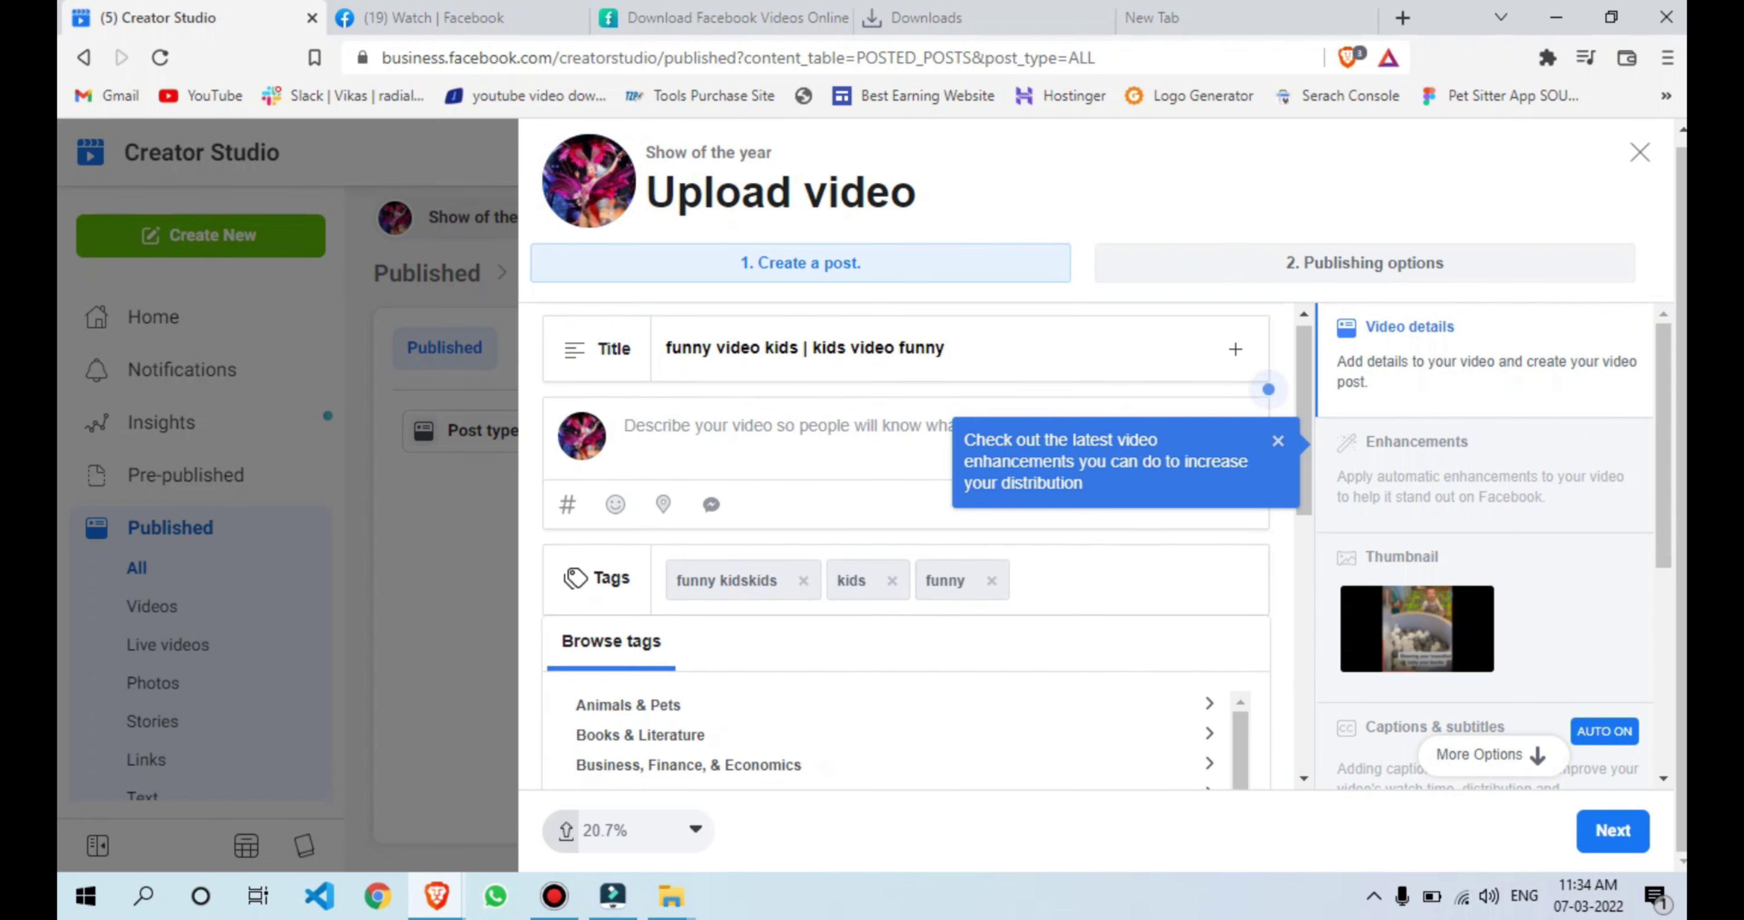
Step: Look through the suggested tag categories and the video preview, dismissing the tip about video enhancements
scroll(905, 545, down, 1)
scroll(894, 697, down, 2)
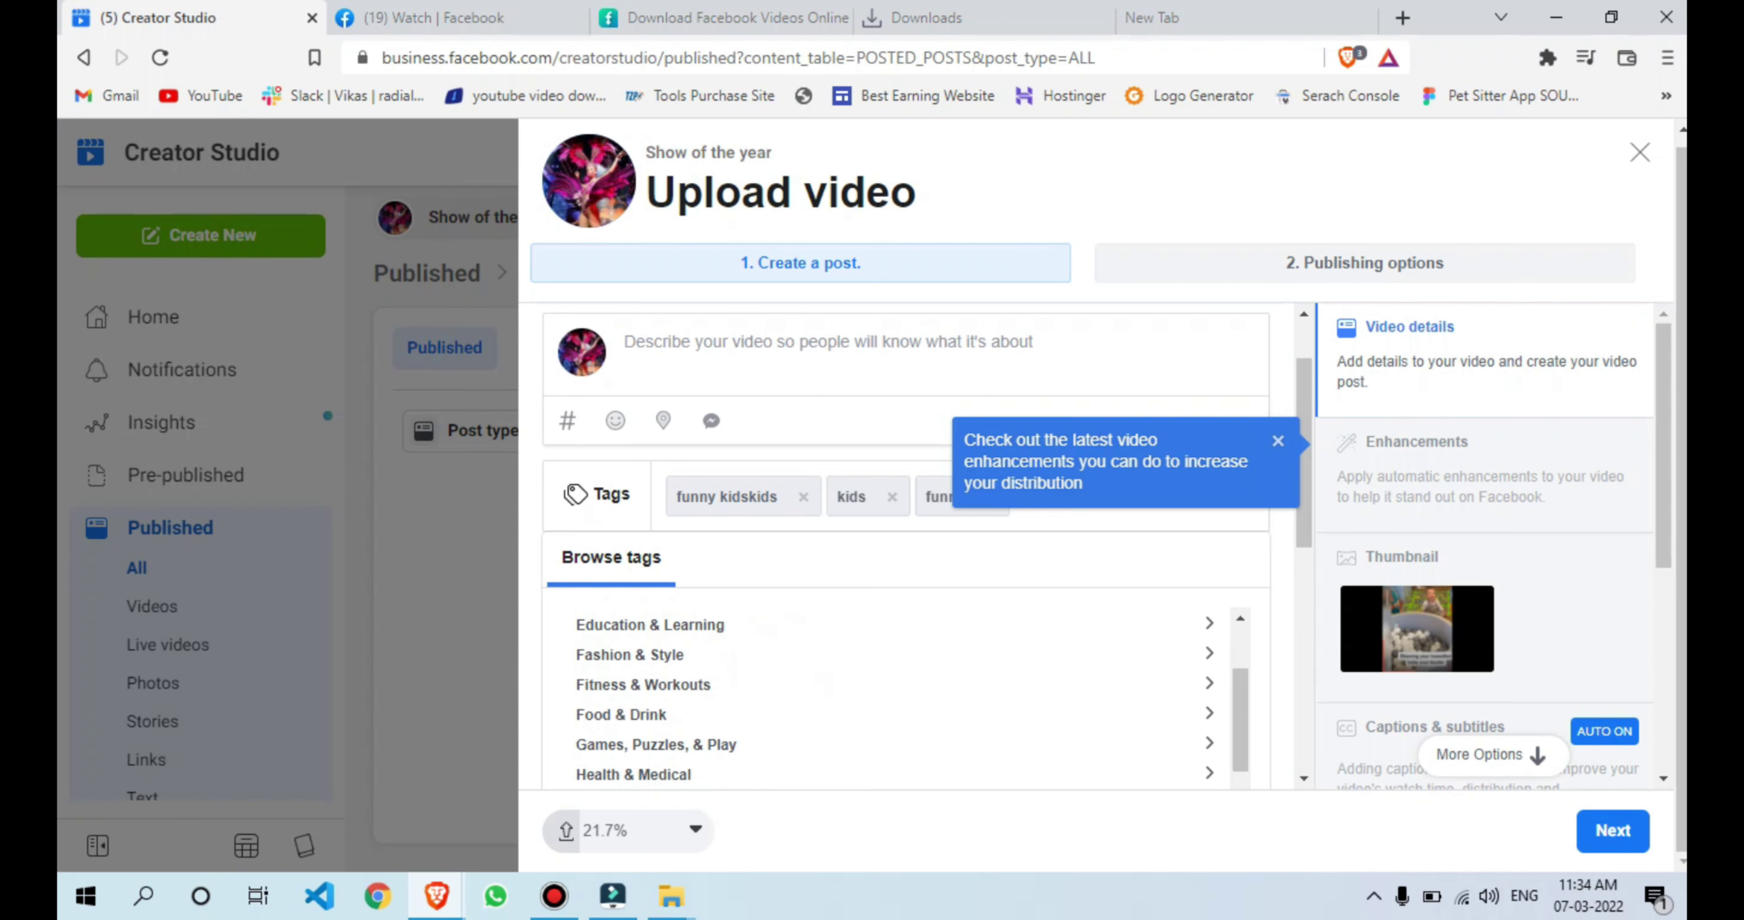
scroll(906, 545, down, 1)
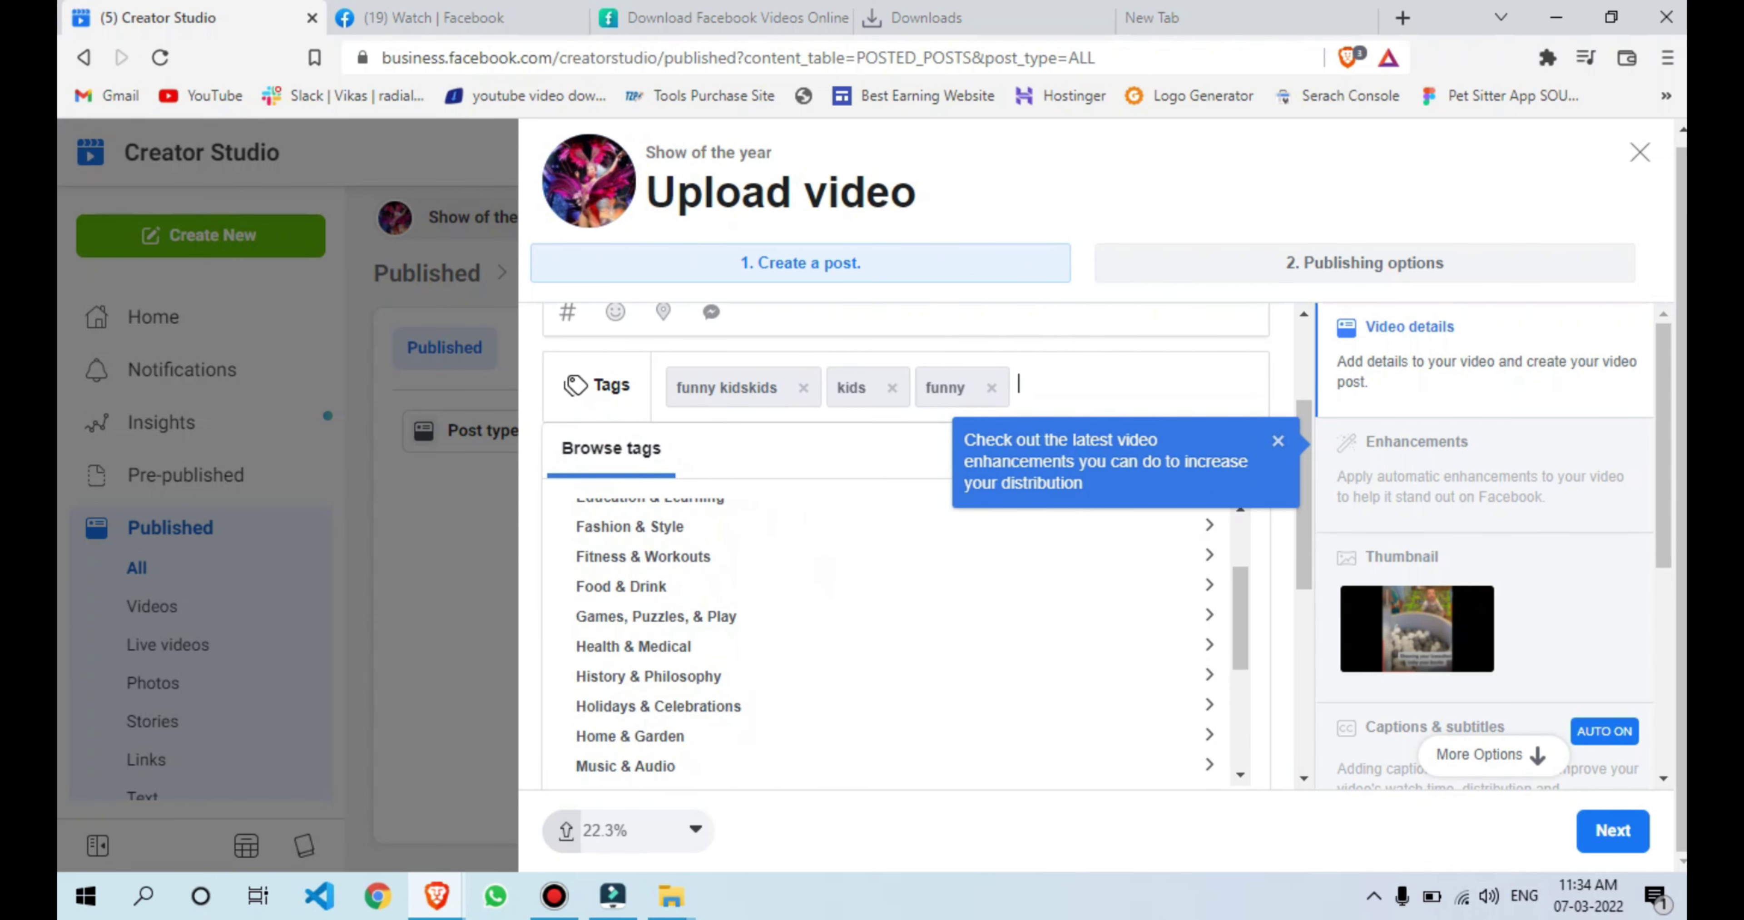
scroll(887, 636, down, 4)
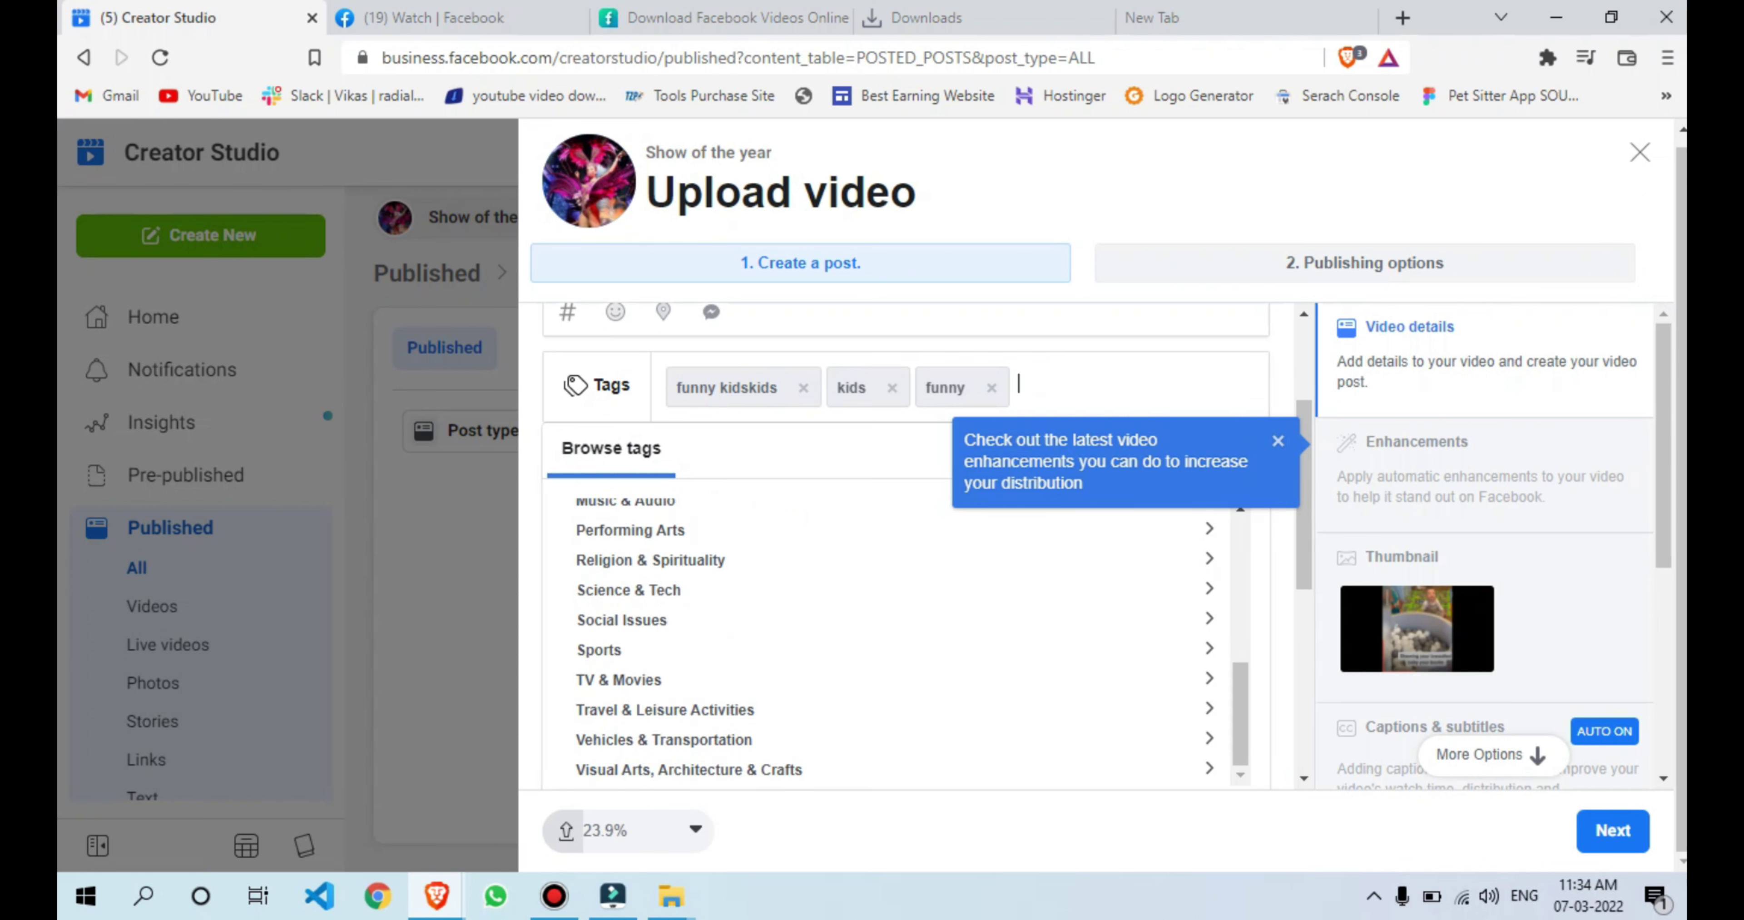
scroll(893, 609, down, 6)
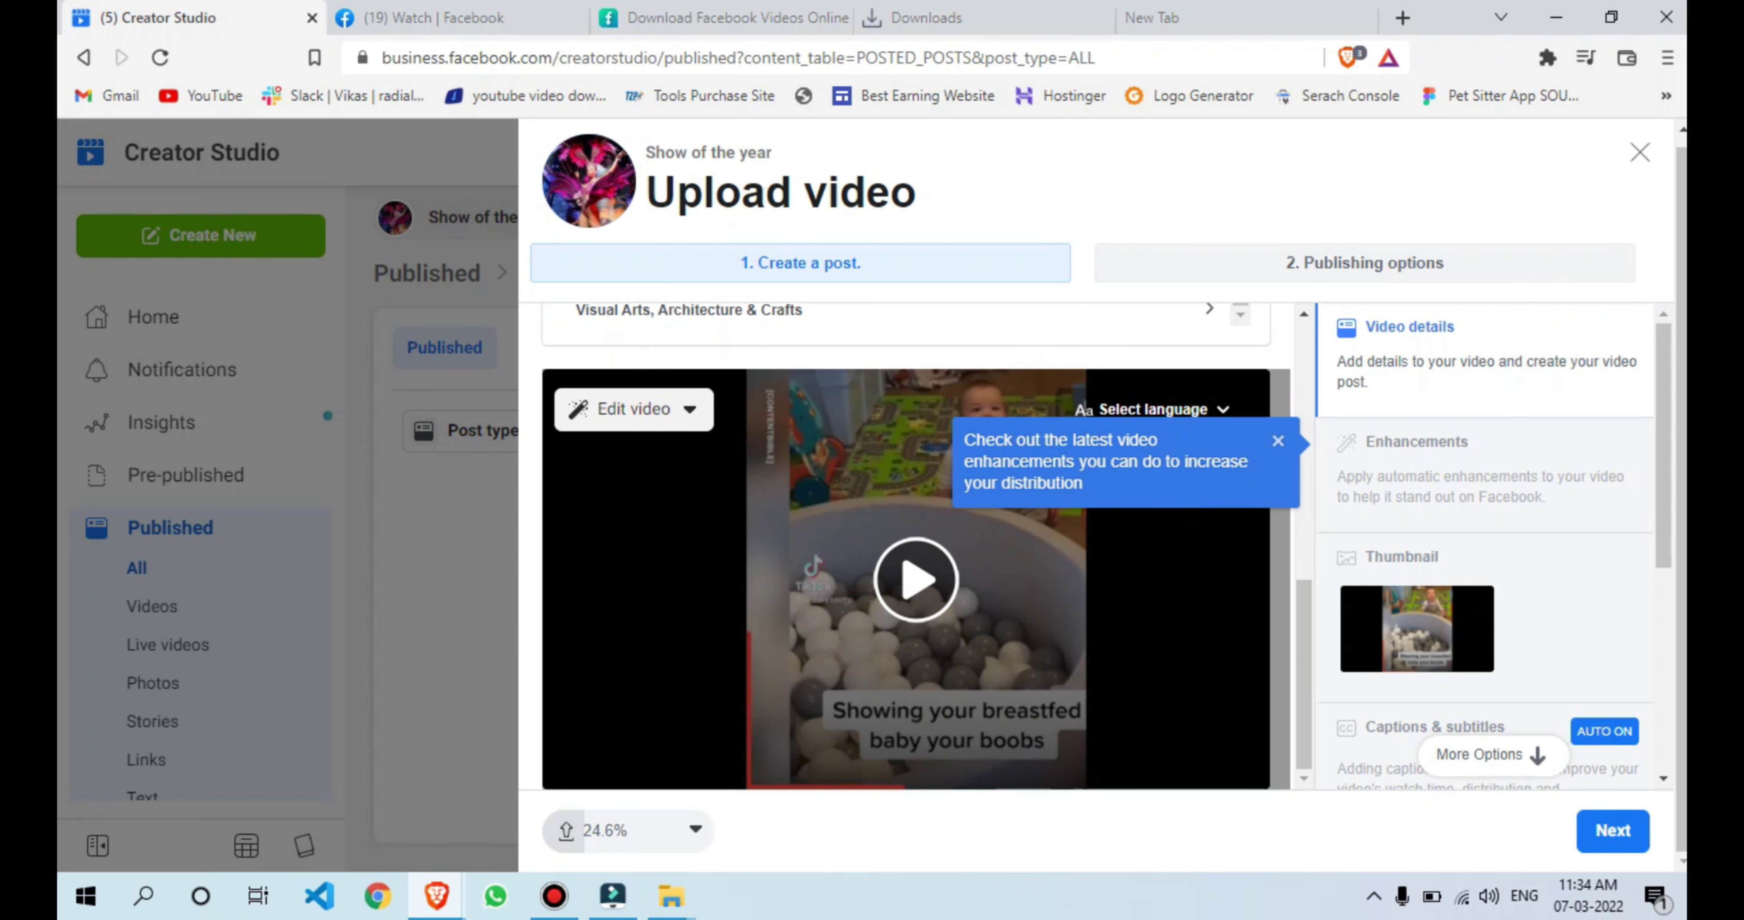
click(1278, 440)
scroll(906, 579, up, 3)
scroll(906, 579, down, 3)
scroll(914, 575, up, 4)
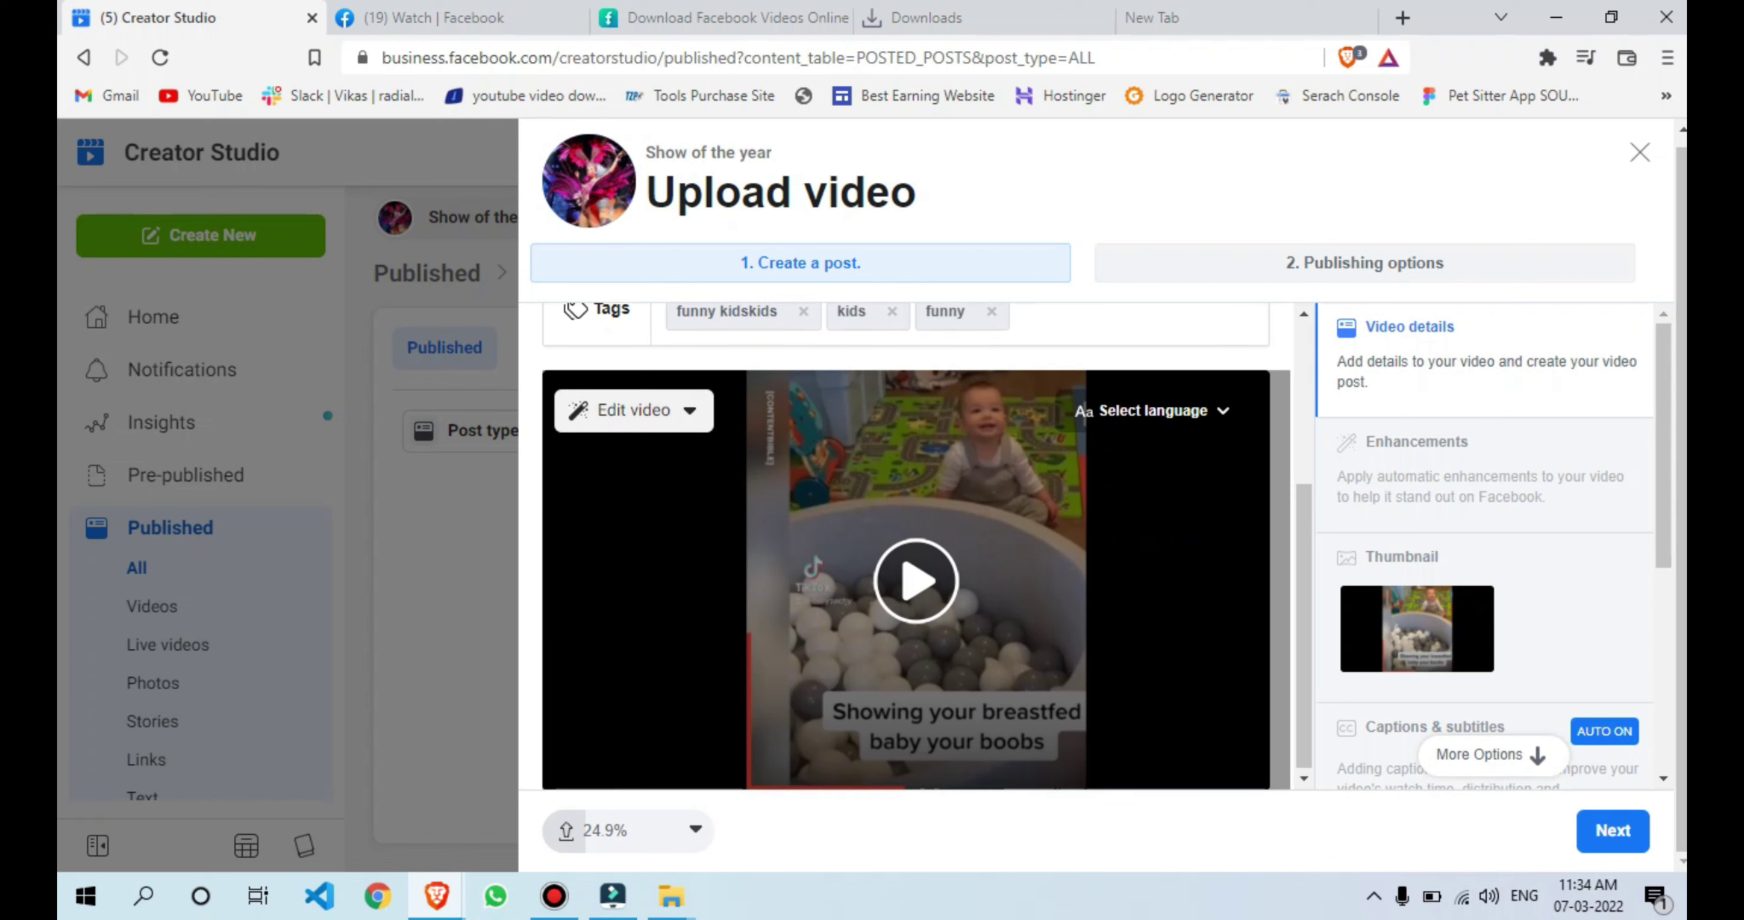
Step: Set the video's thumbnail to the last auto-generated image, the close-up of the toddler's face in profile
click(1416, 609)
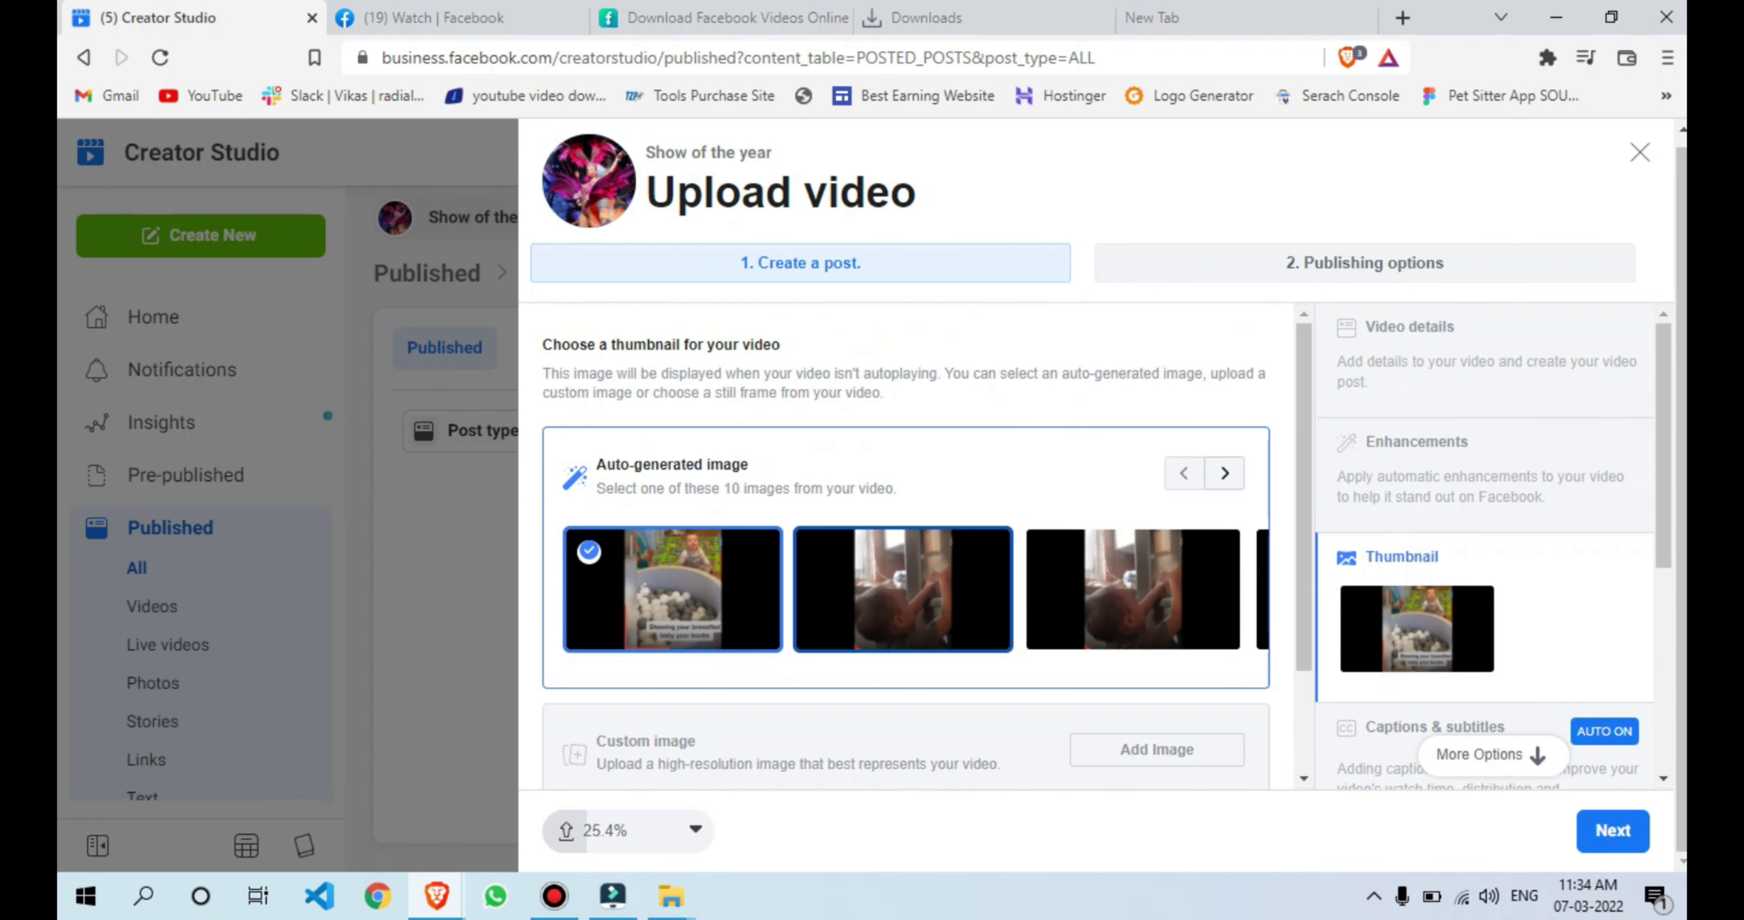
click(1224, 472)
click(1224, 473)
click(1224, 473)
click(1224, 473)
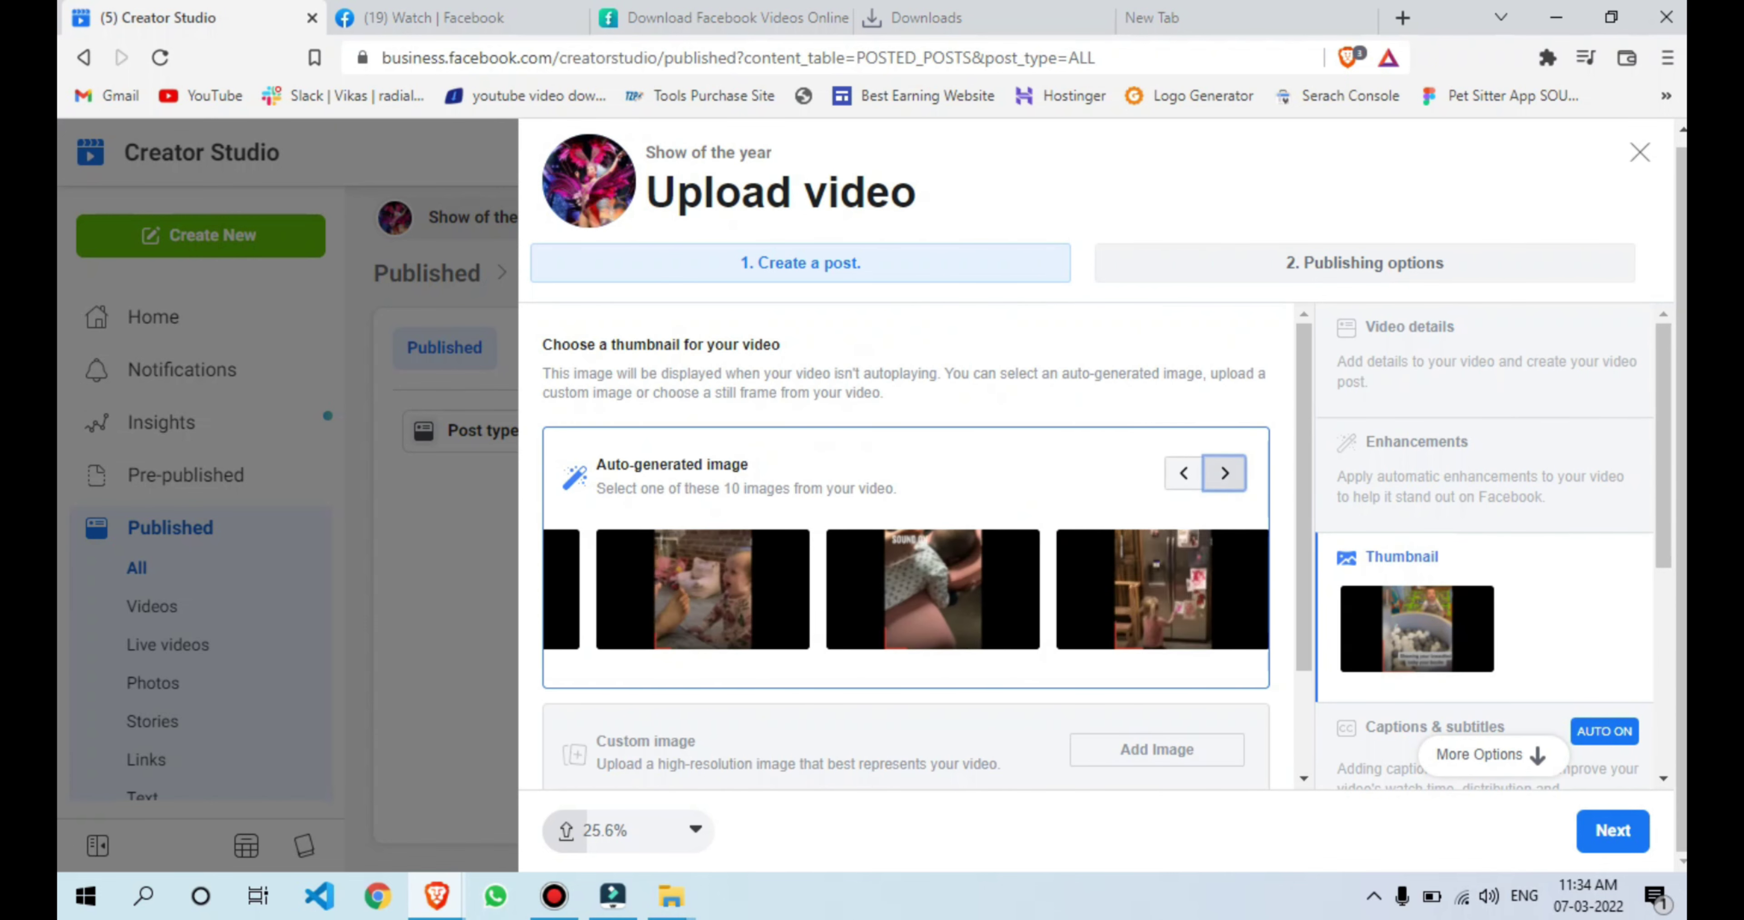
click(1223, 472)
click(1224, 473)
click(1164, 589)
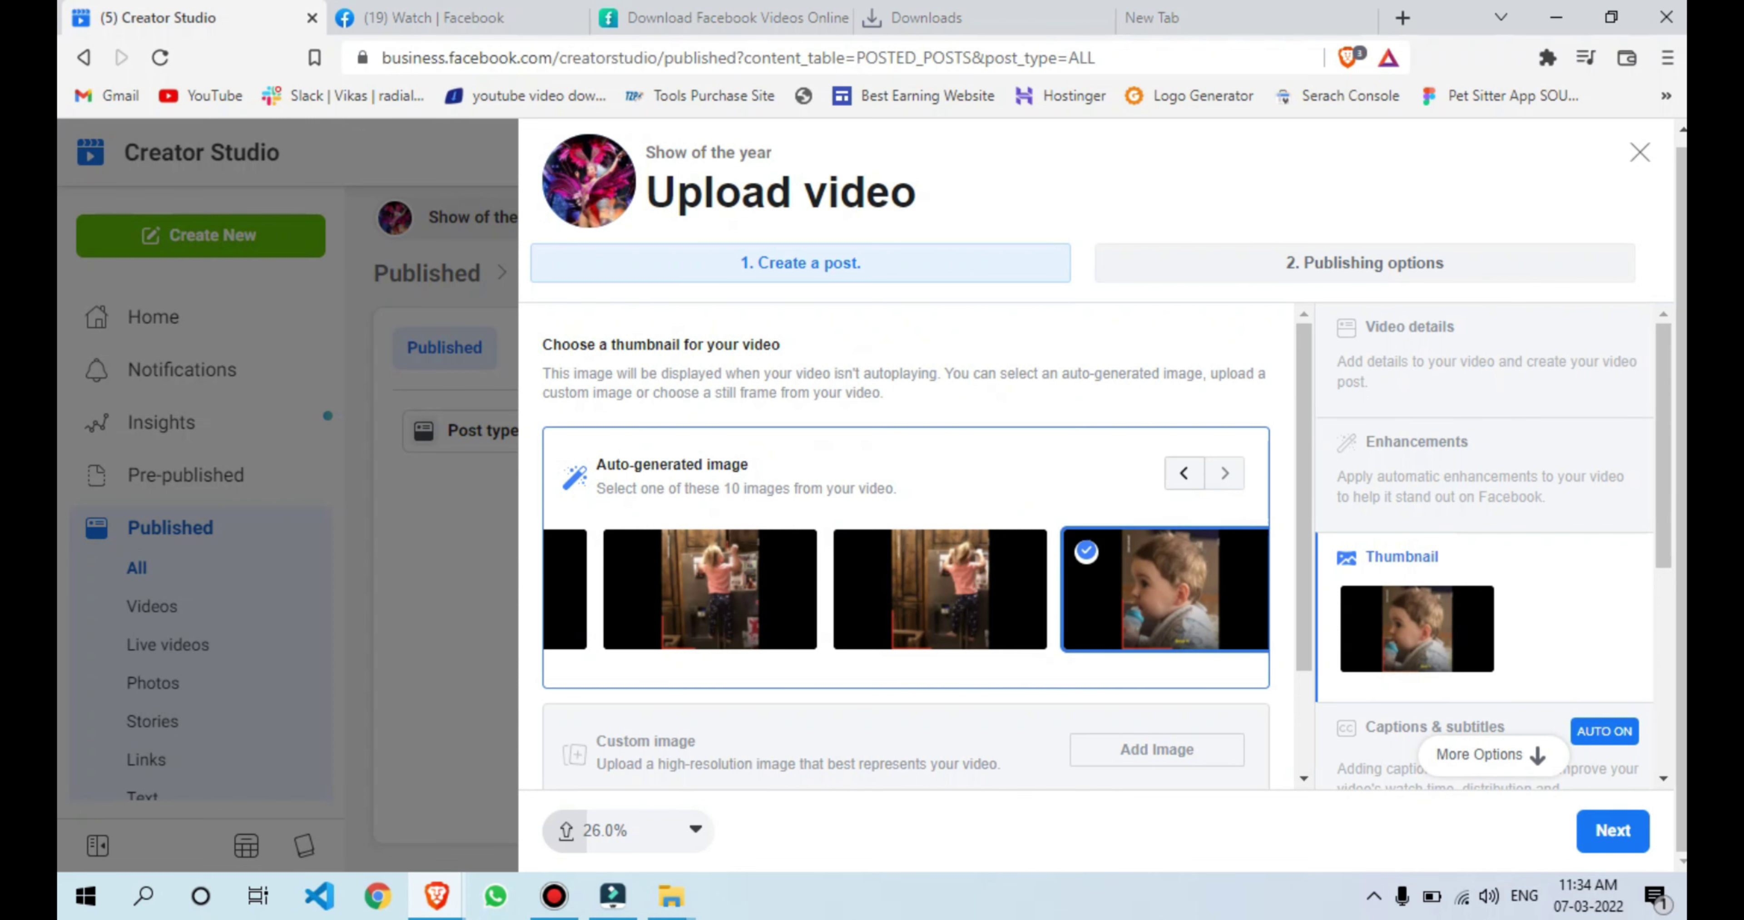
Step: Proceed to the publishing options and review the publish timing, placement, fundraiser and playlist settings
scroll(906, 542, down, 2)
click(1613, 831)
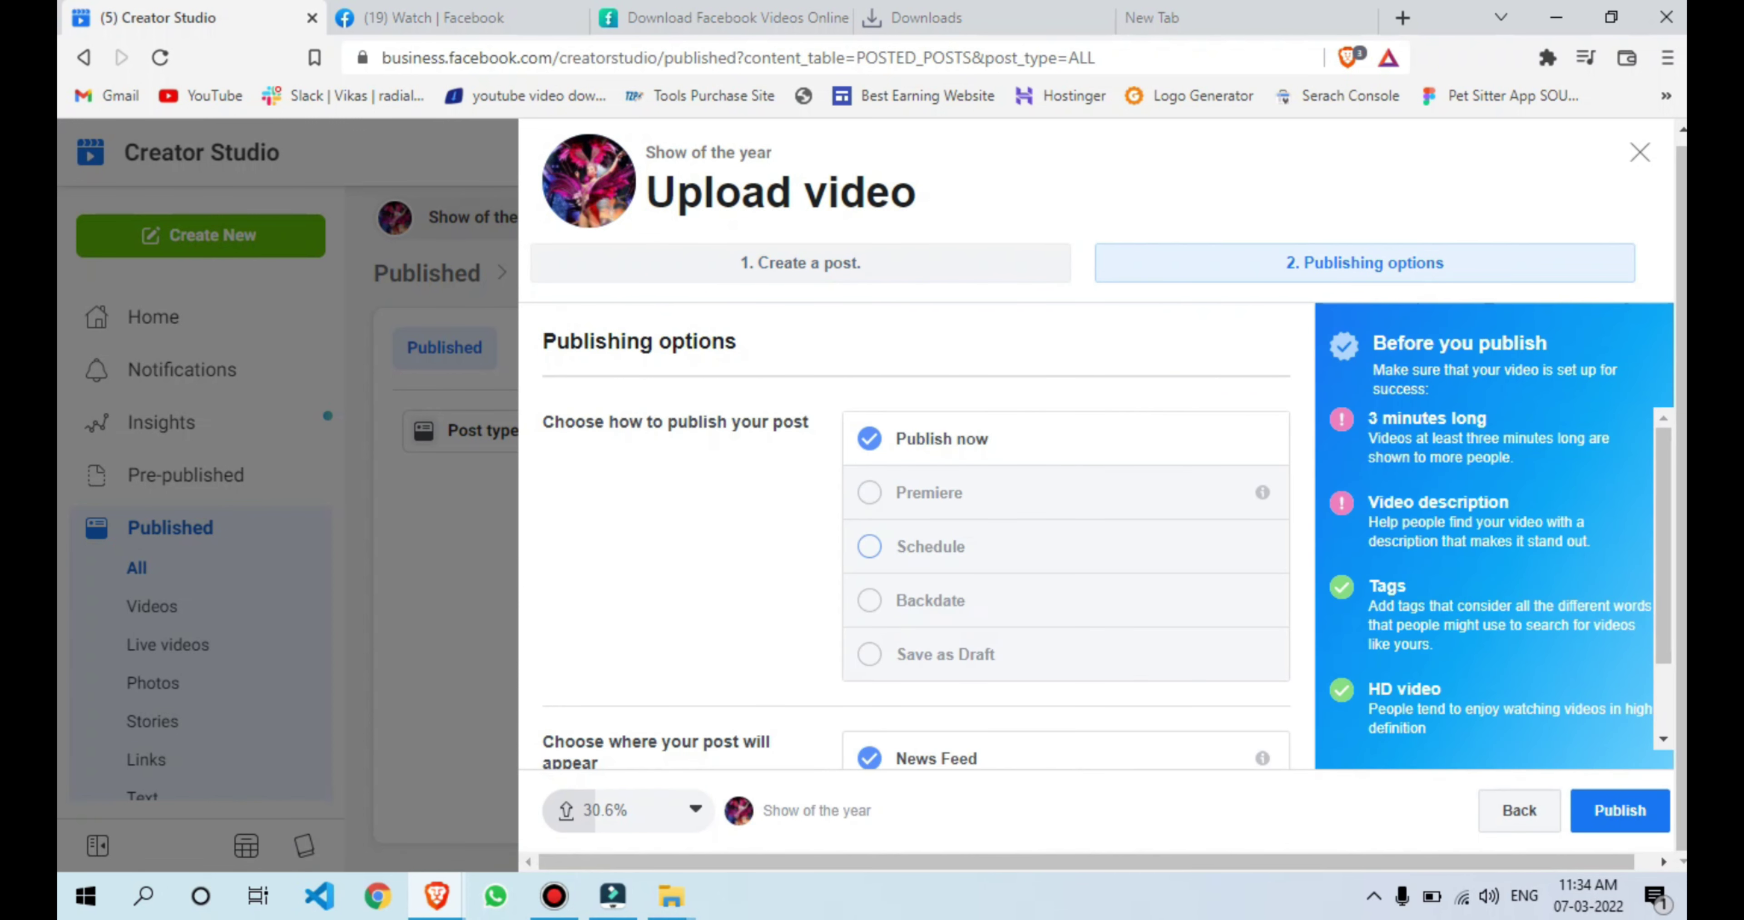
scroll(948, 542, down, 5)
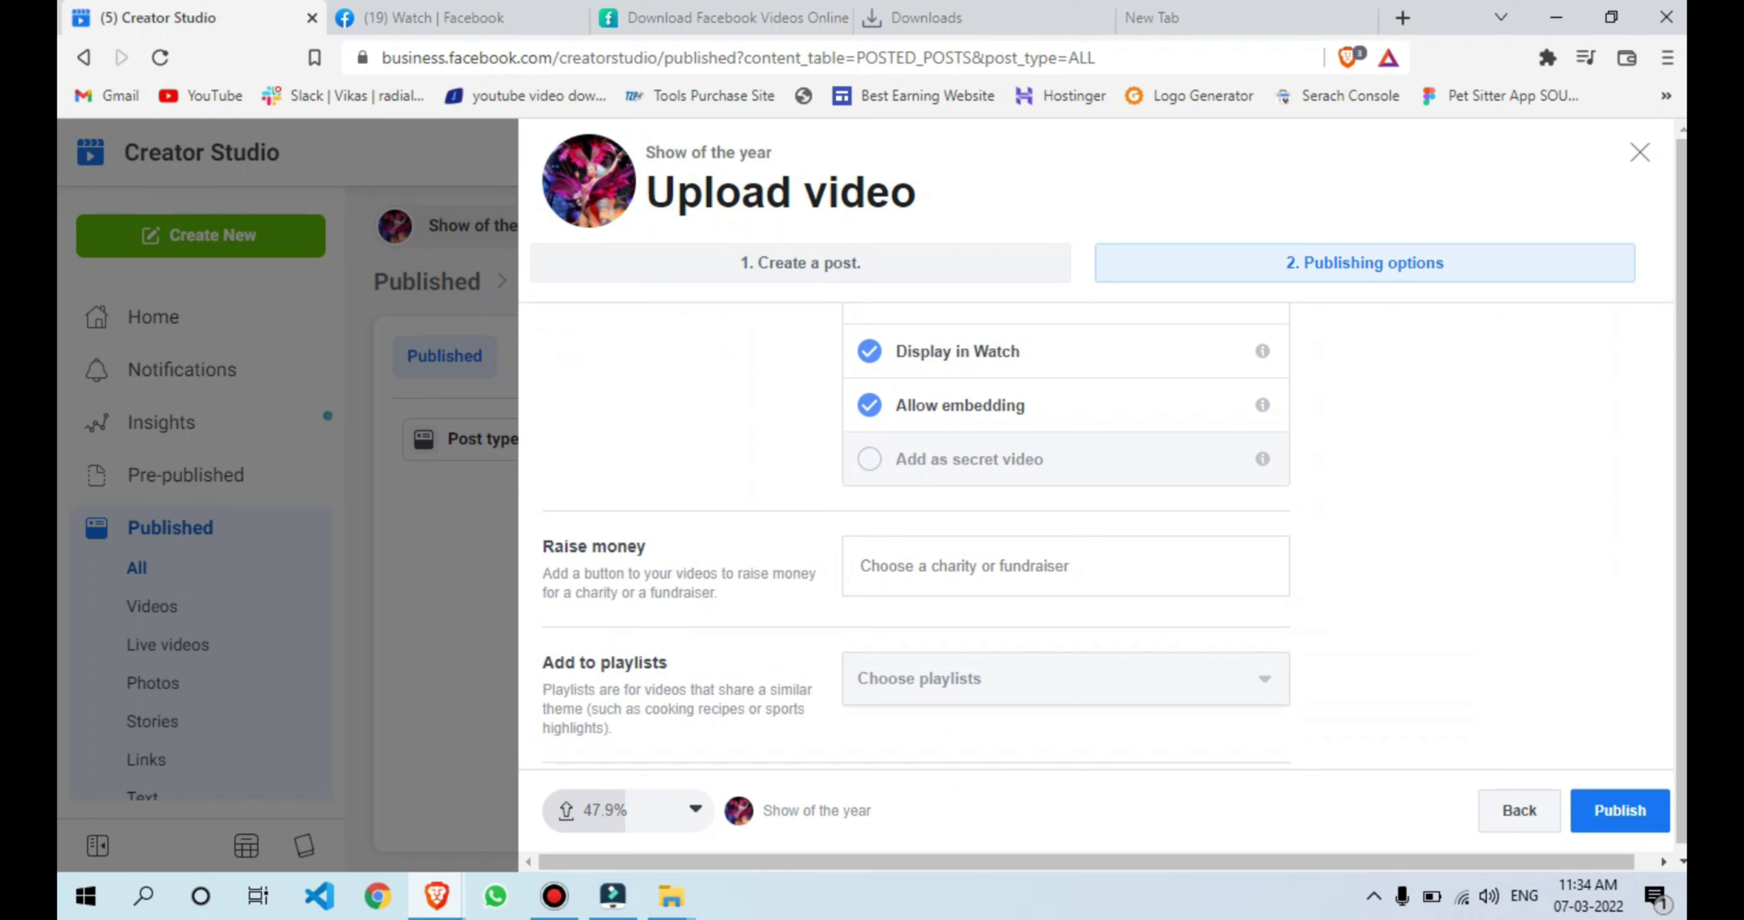
Step: Examine the original "Funny Kids" video's views, reactions and comments on Facebook Watch, checking its FDOWN.net download page as well
click(434, 18)
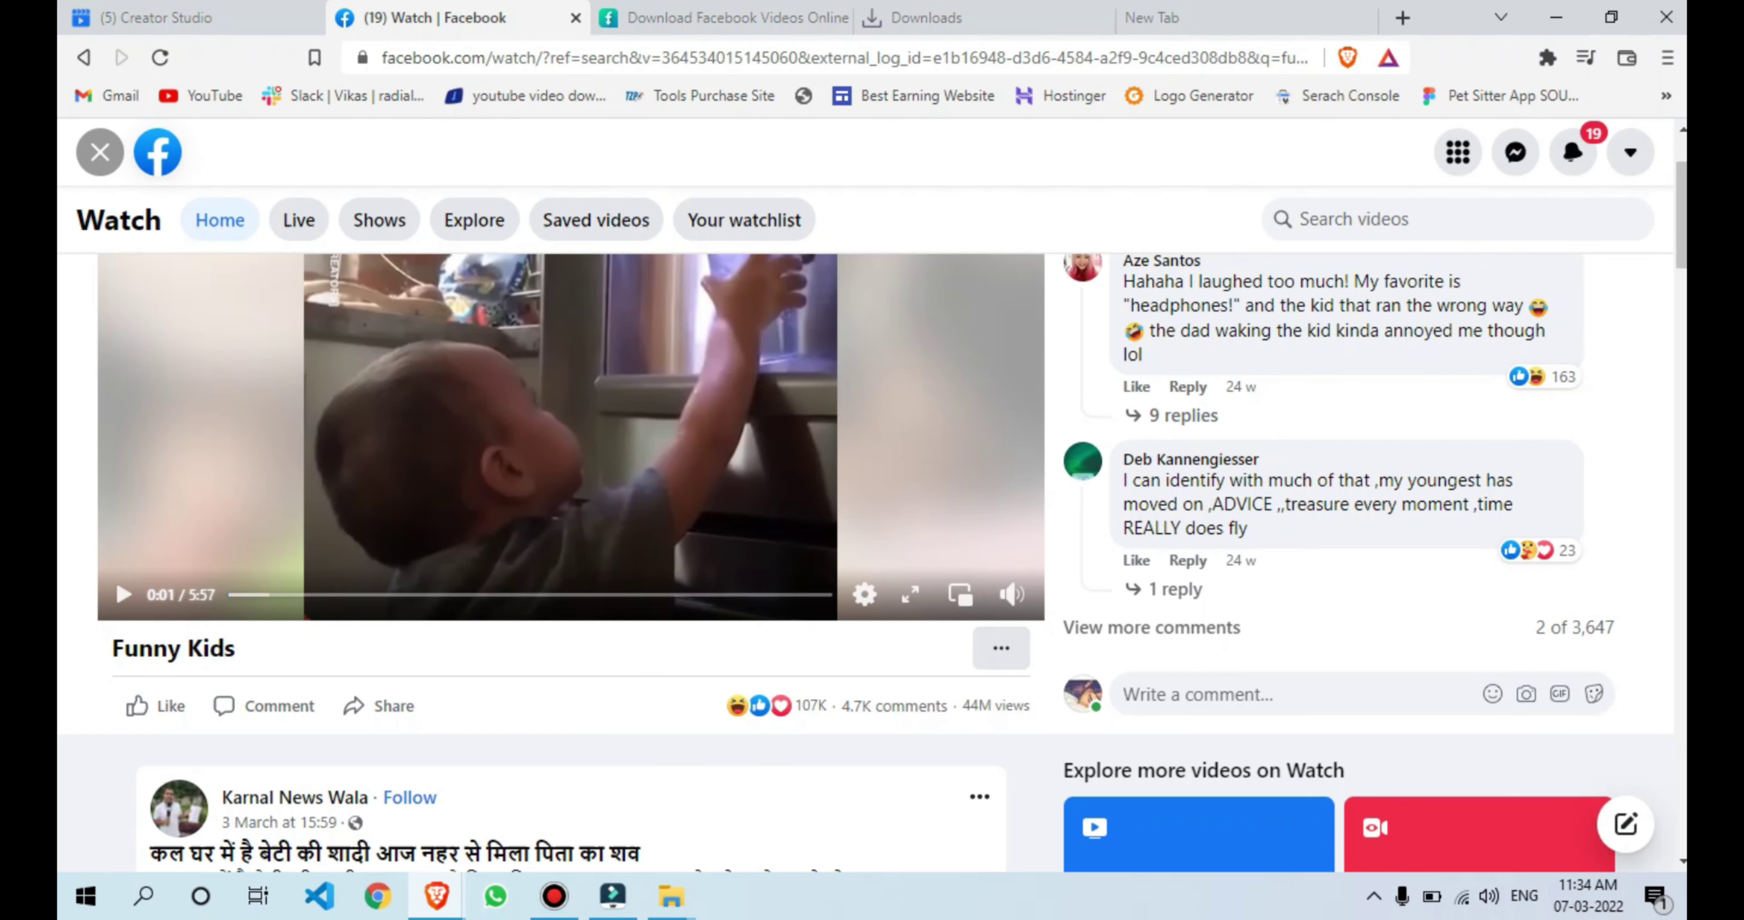
scroll(872, 525, down, 2)
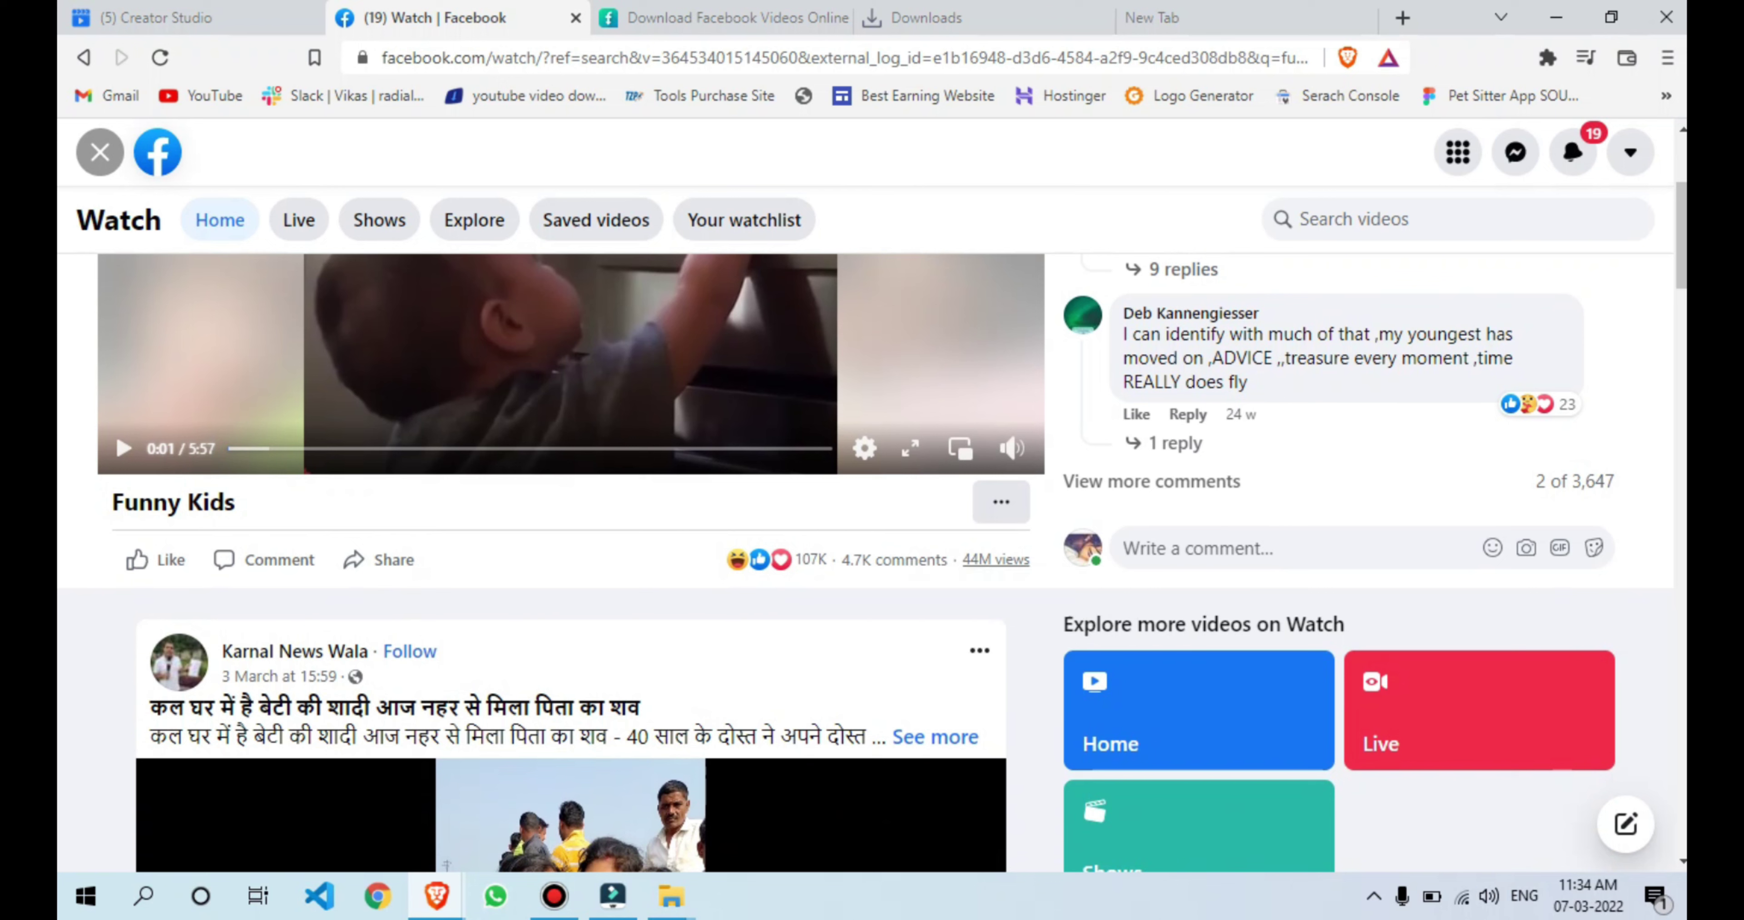
scroll(872, 564, up, 4)
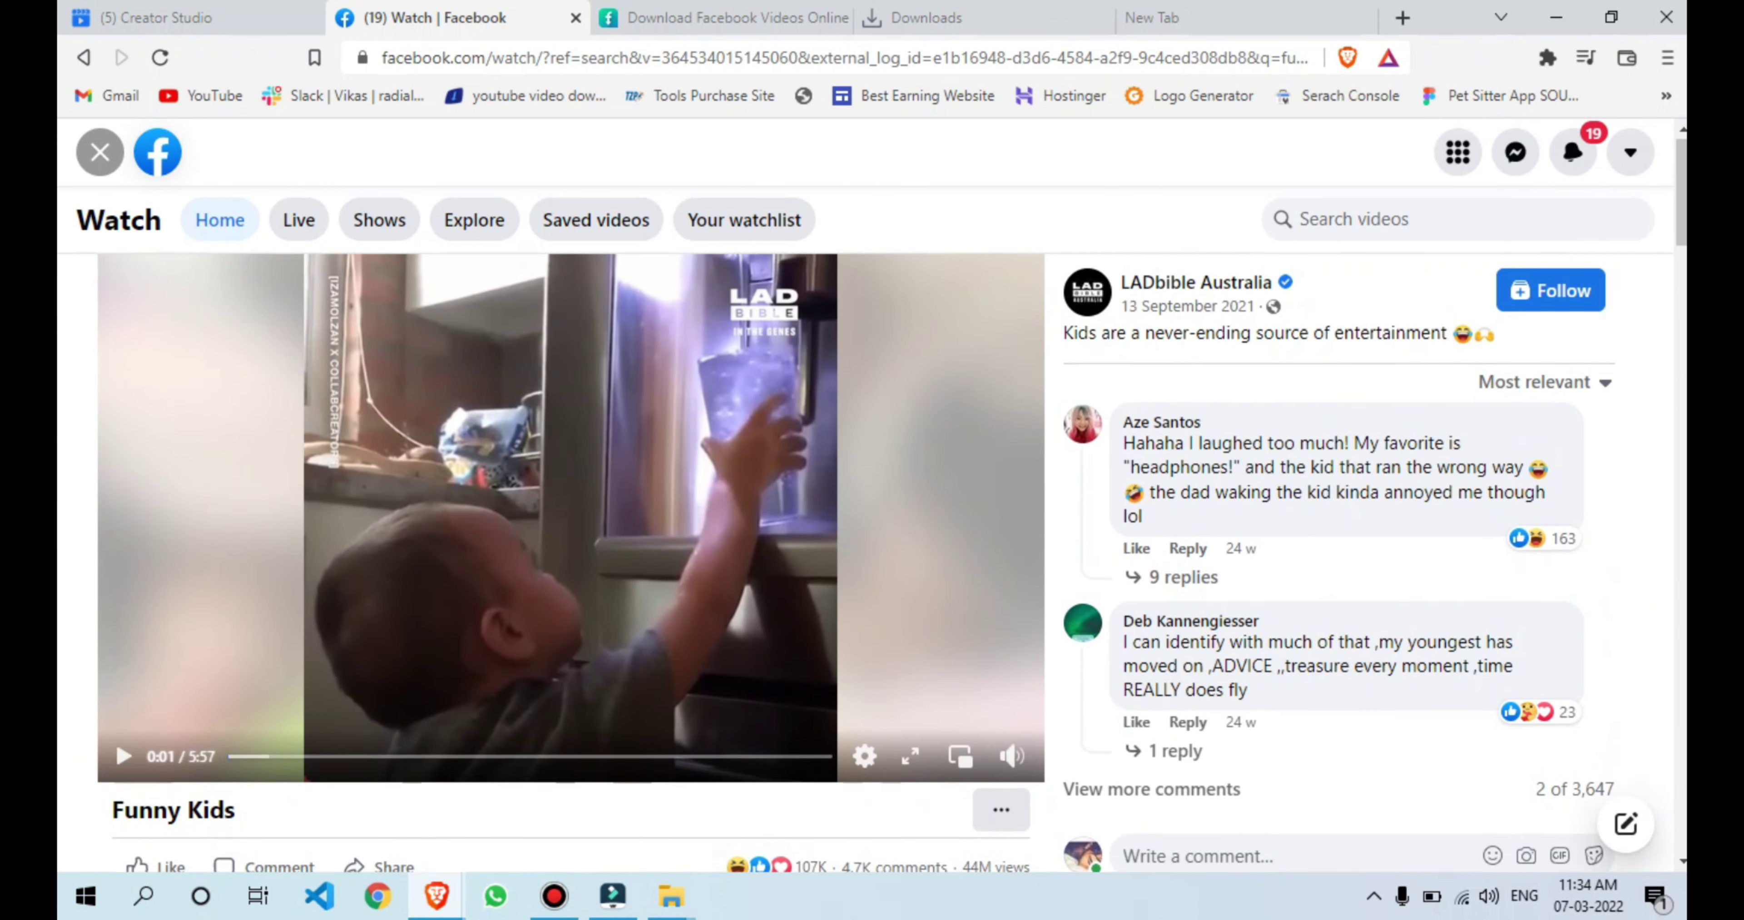
scroll(872, 563, down, 5)
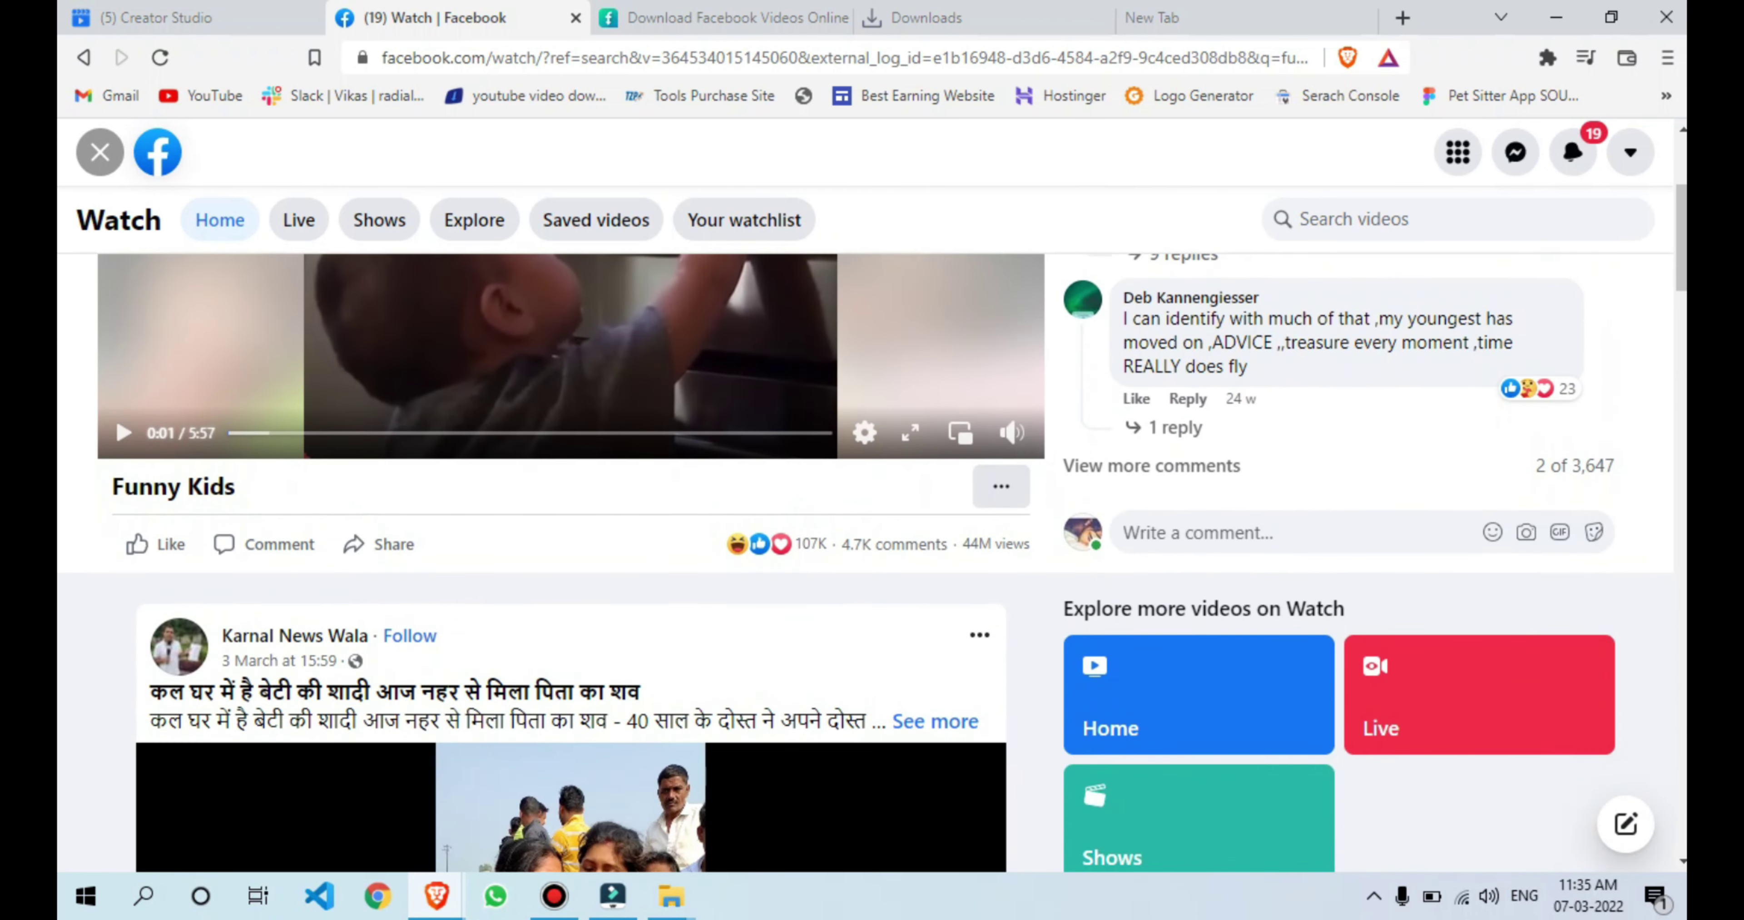
scroll(872, 564, up, 4)
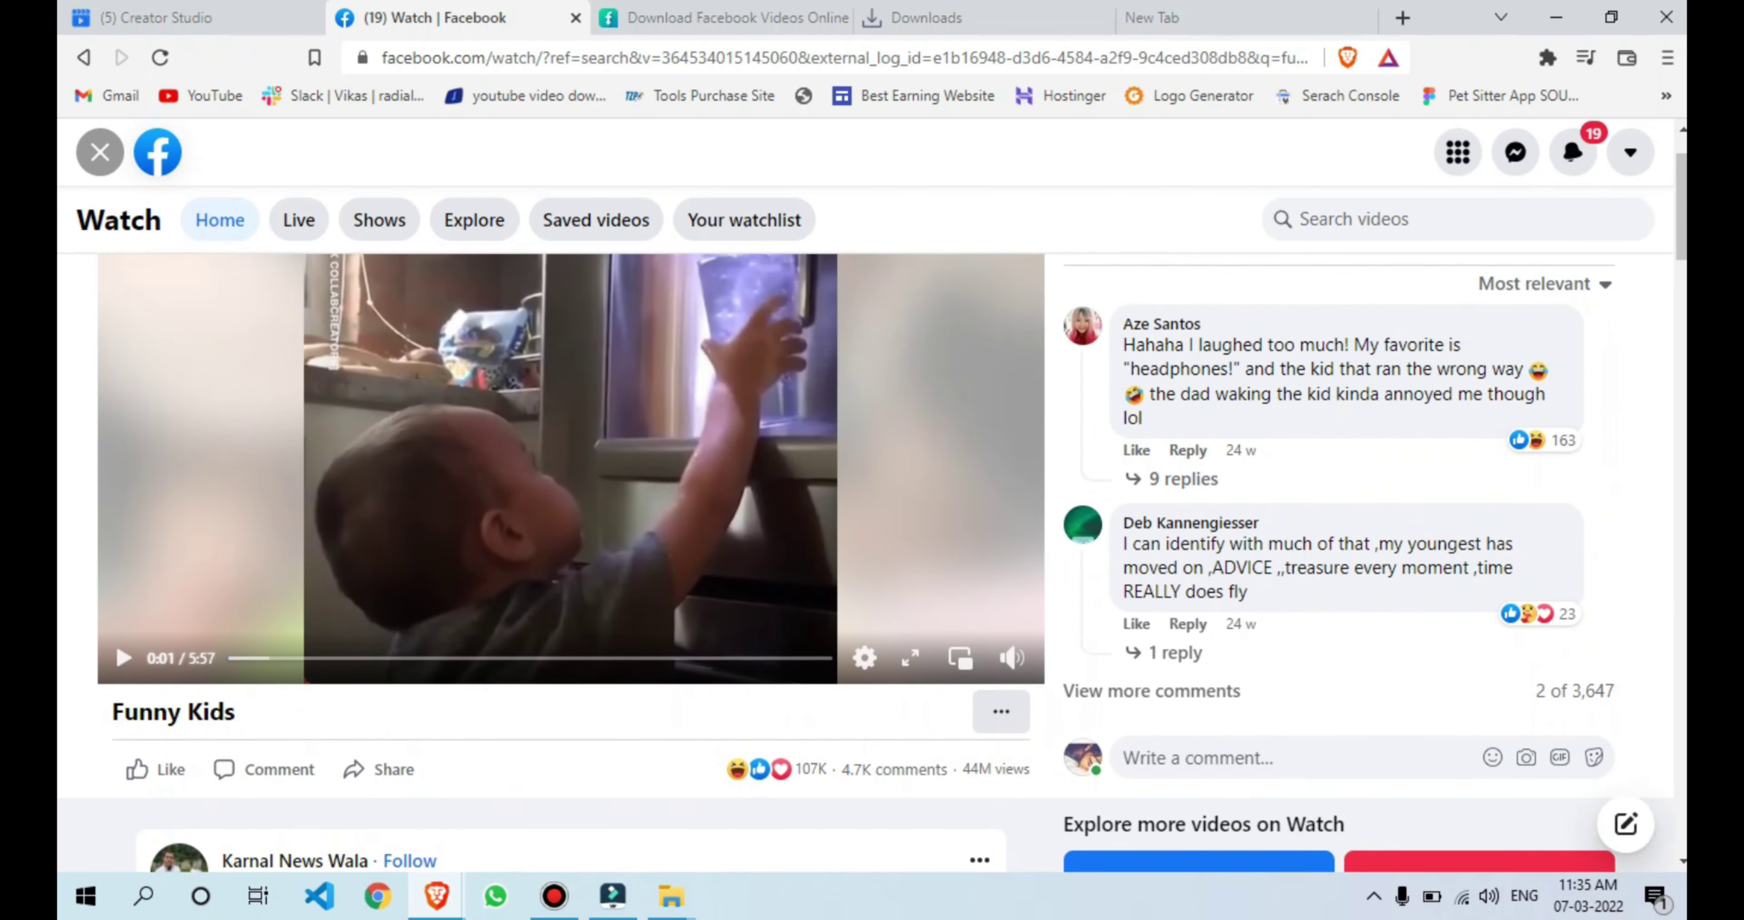
click(721, 18)
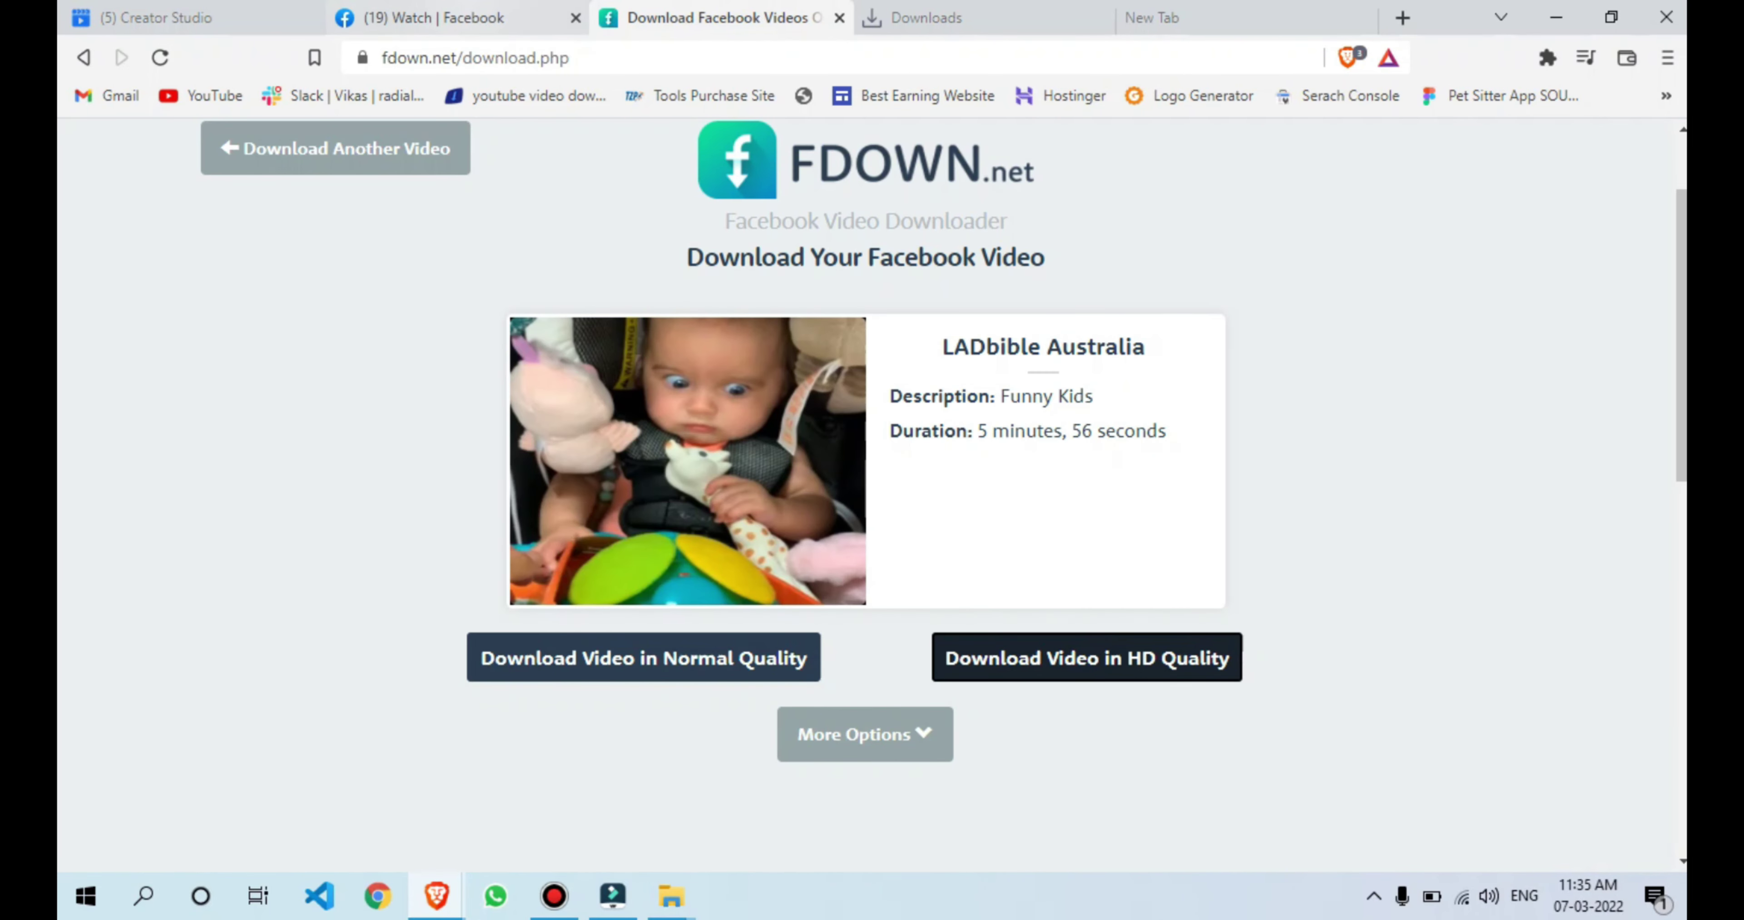
key(ctrl+shift+Tab)
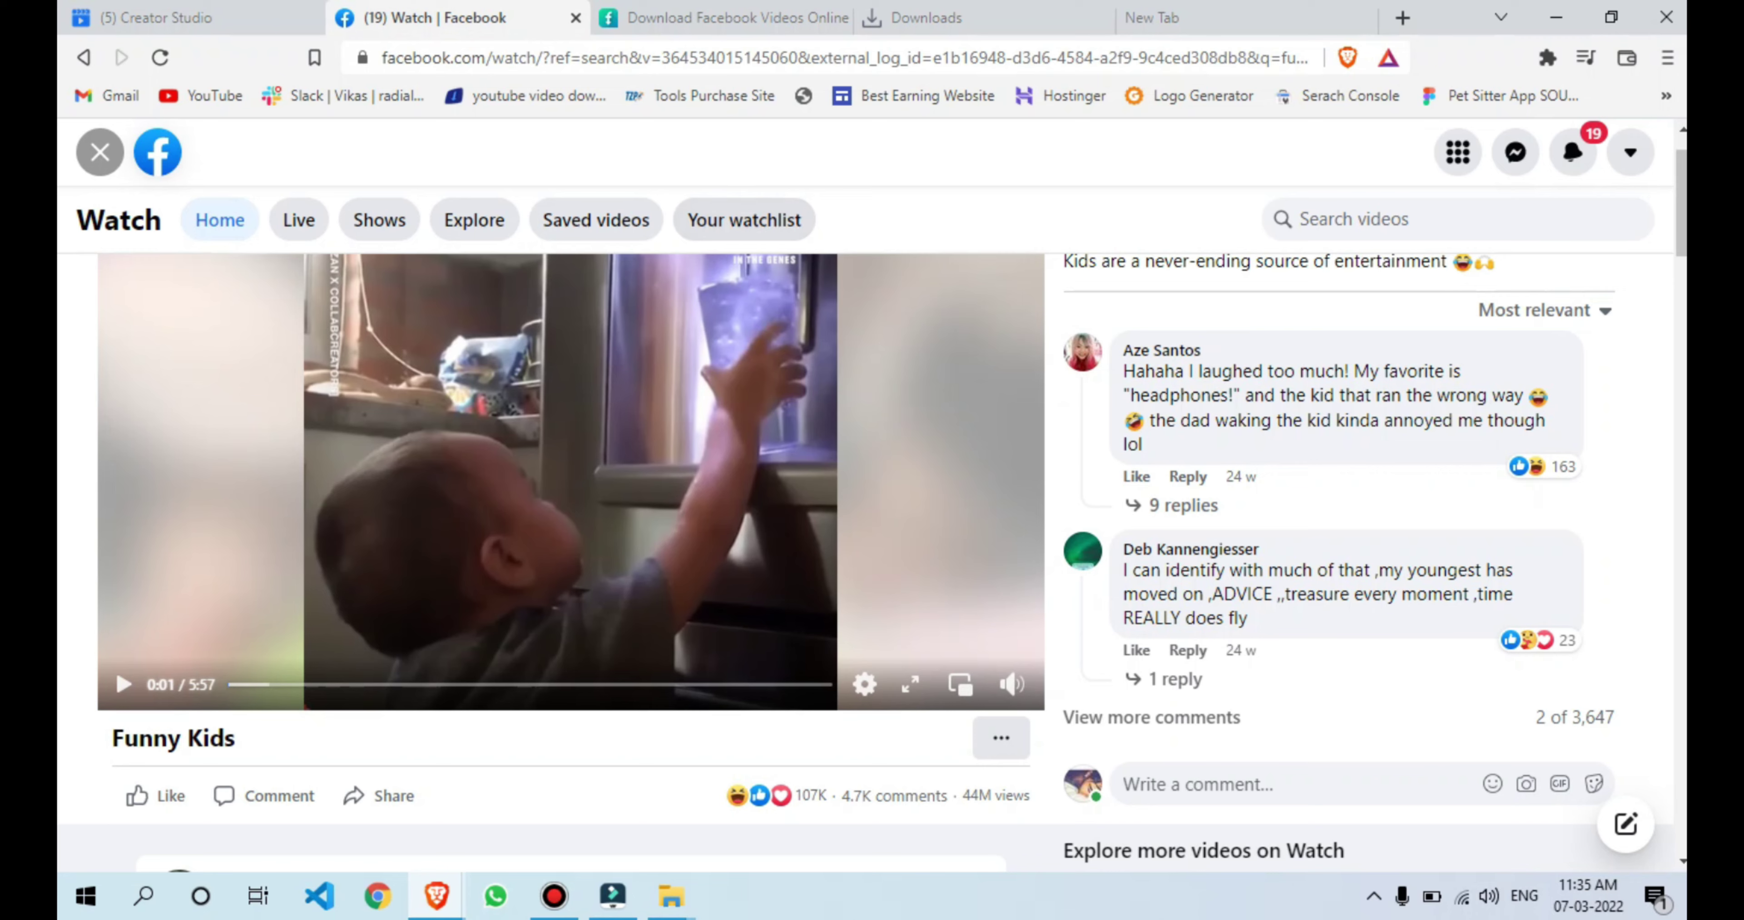
scroll(872, 563, up, 1)
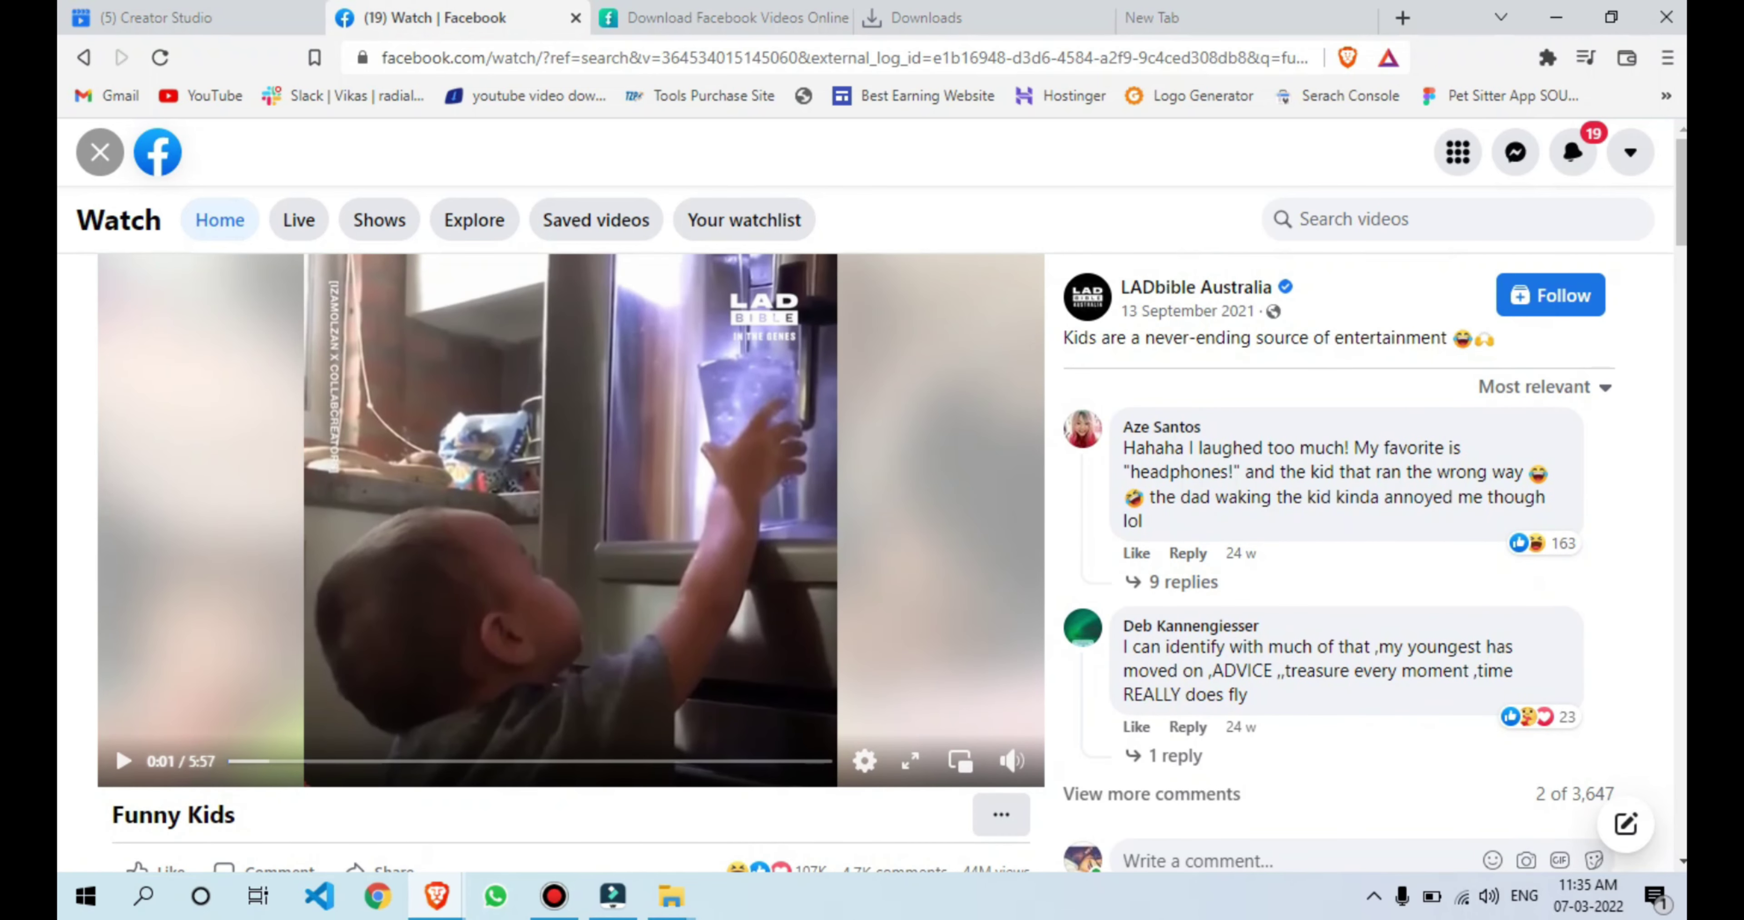